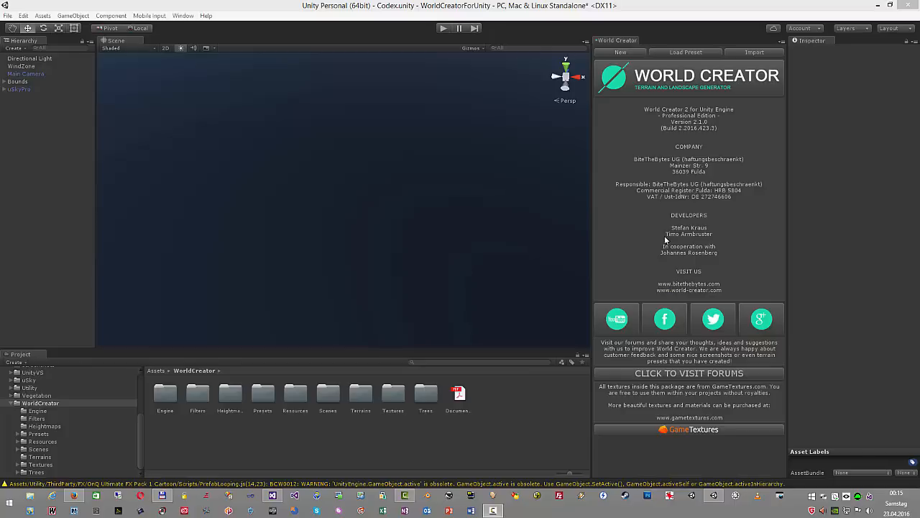
# Create a new World Creator terrain
pyautogui.click(623, 53)
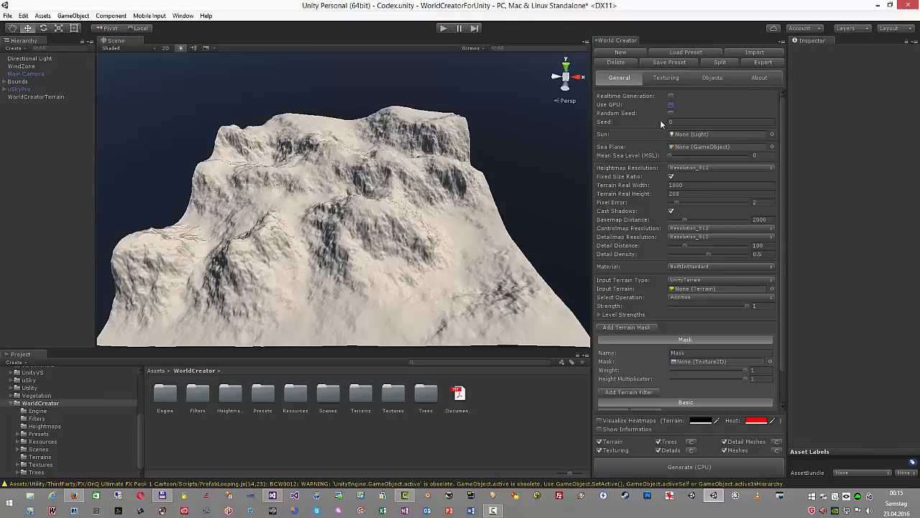
# Examine the new terrain's general settings, briefly showing the help information for each group of settings
pyautogui.scroll(-2, 695, 309)
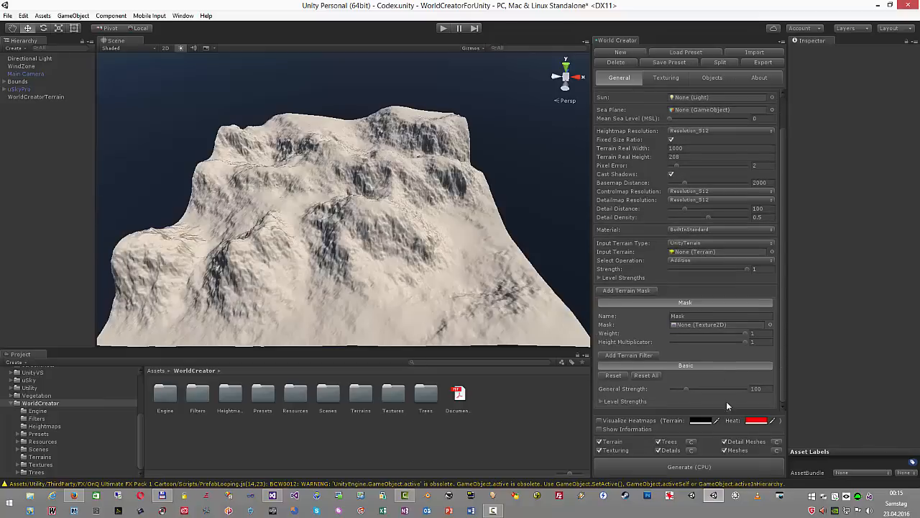
pyautogui.click(602, 431)
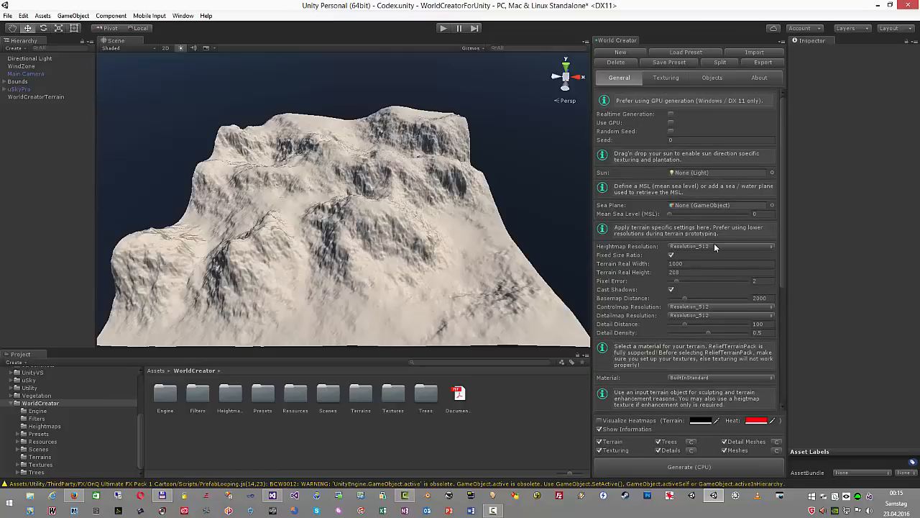
pyautogui.click(600, 429)
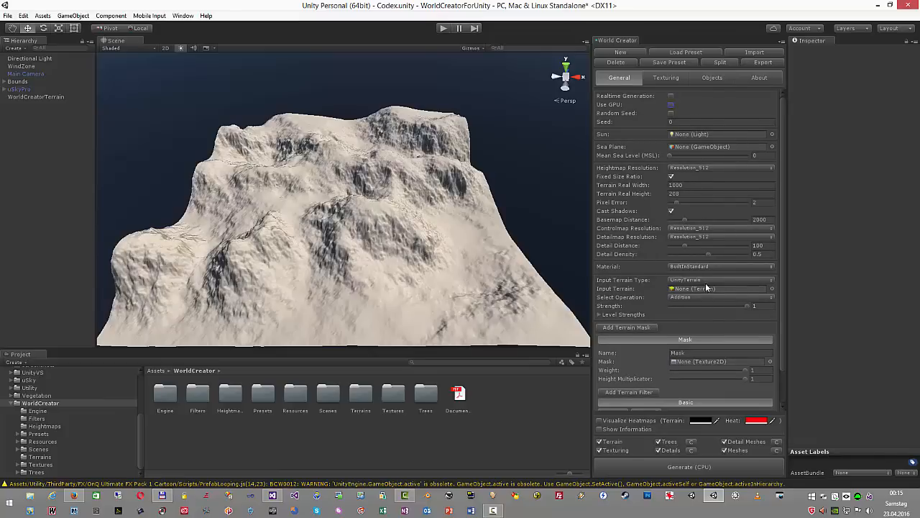
pyautogui.scroll(-3, 706, 285)
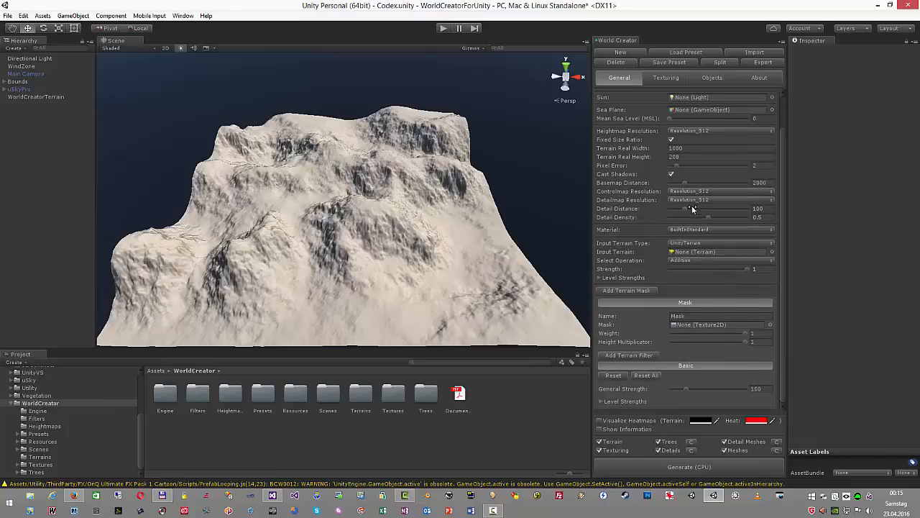
pyautogui.scroll(3, 708, 241)
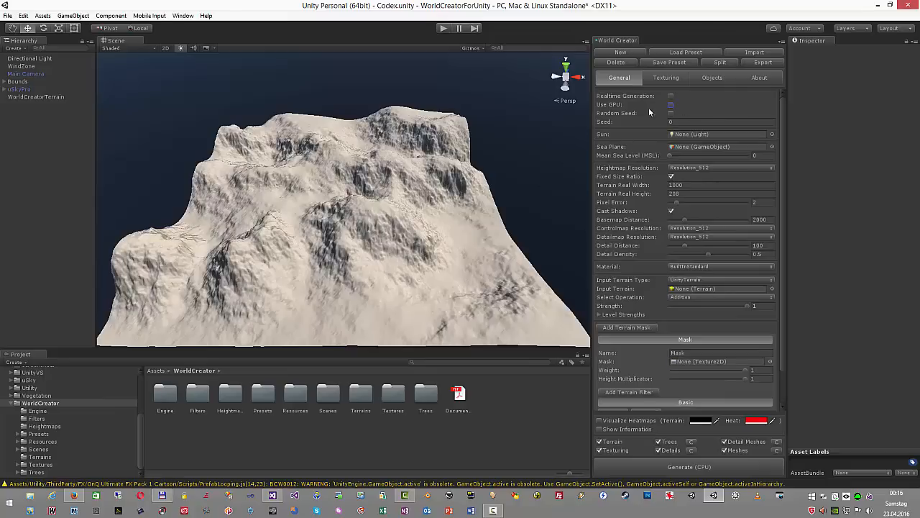
# Enable realtime generation for the terrain and move the uSkyPro timeline forward to change the scene's sunlight
pyautogui.click(671, 96)
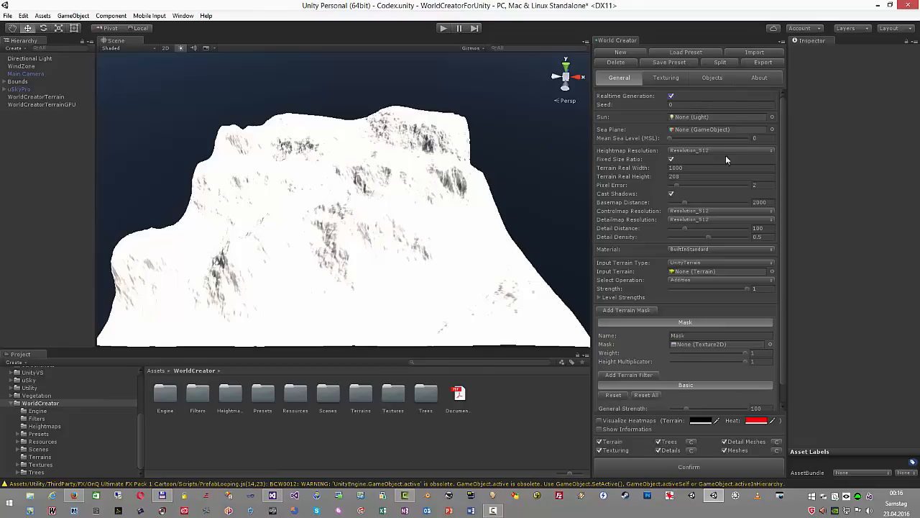
pyautogui.click(11, 90)
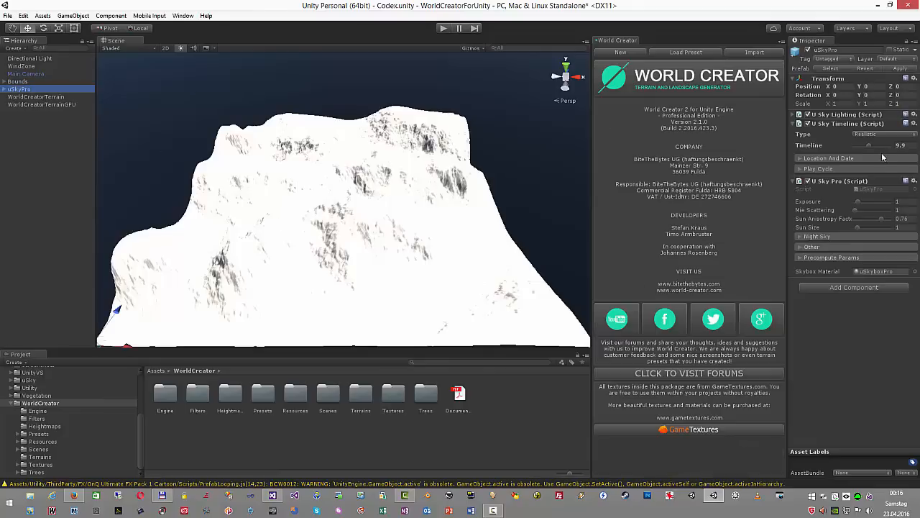
pyautogui.moveTo(867, 144); pyautogui.dragTo(878, 143)
# Select WorldCreatorTerrain and set the General Strength of its Basic filter to 123
pyautogui.click(54, 97)
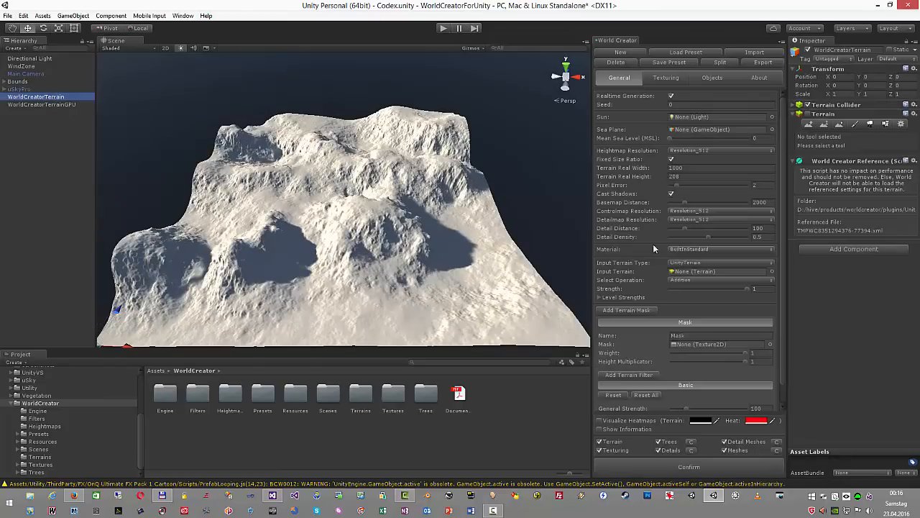
pyautogui.scroll(-1, 691, 291)
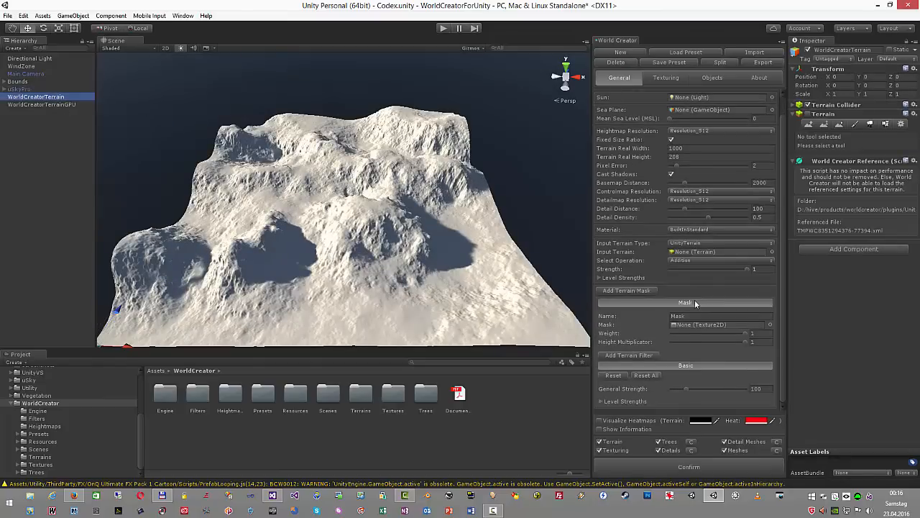
pyautogui.moveTo(686, 389); pyautogui.dragTo(690, 389)
# Add the Canyon terrain filter to the mask and open its settings
pyautogui.click(638, 355)
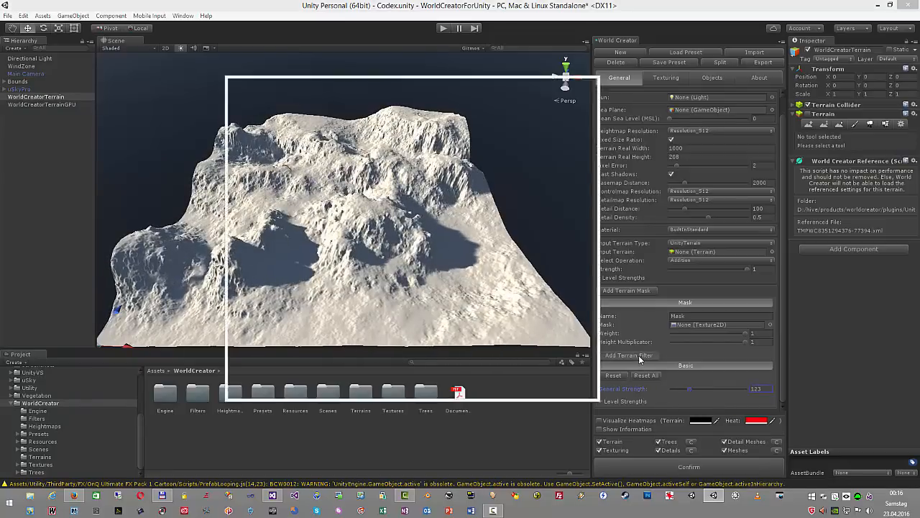
pyautogui.click(344, 290)
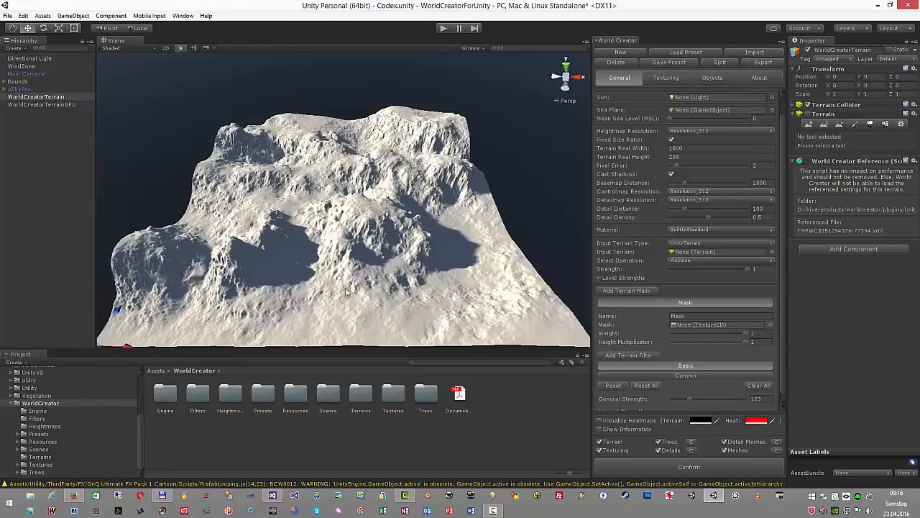
pyautogui.click(688, 377)
pyautogui.scroll(-3, 692, 375)
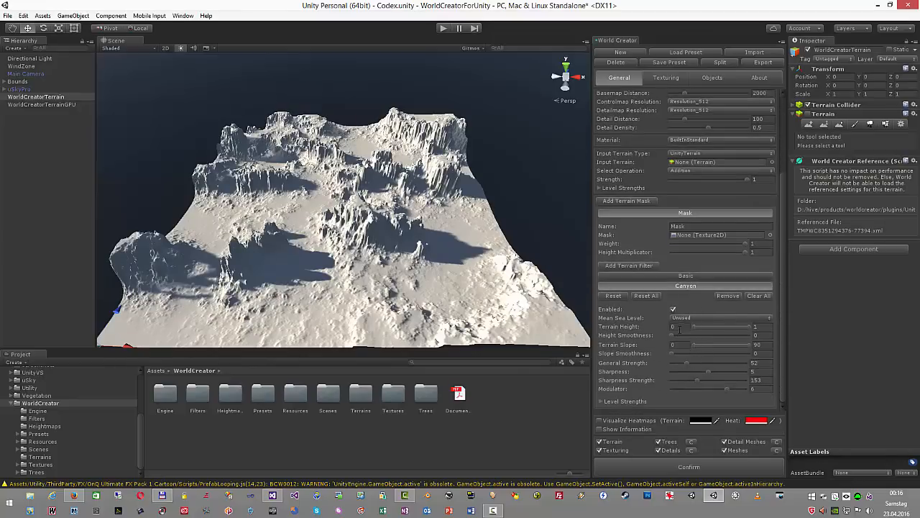
# Set the terrain's heightmap resolution to Resolution_2048
pyautogui.scroll(3, 712, 264)
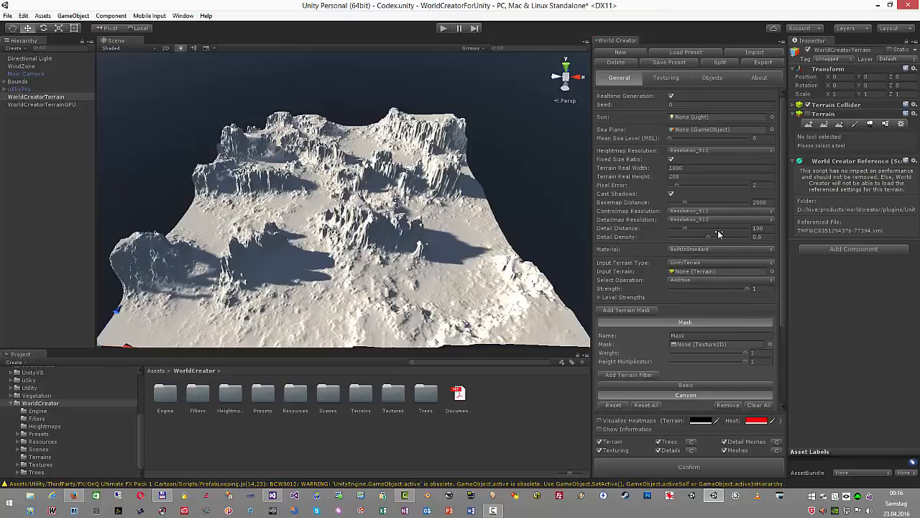
pyautogui.click(697, 151)
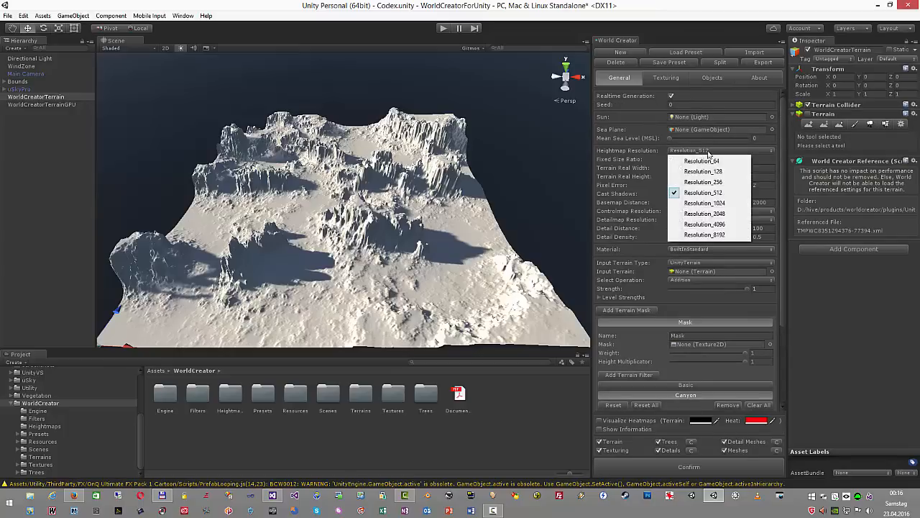
pyautogui.click(704, 214)
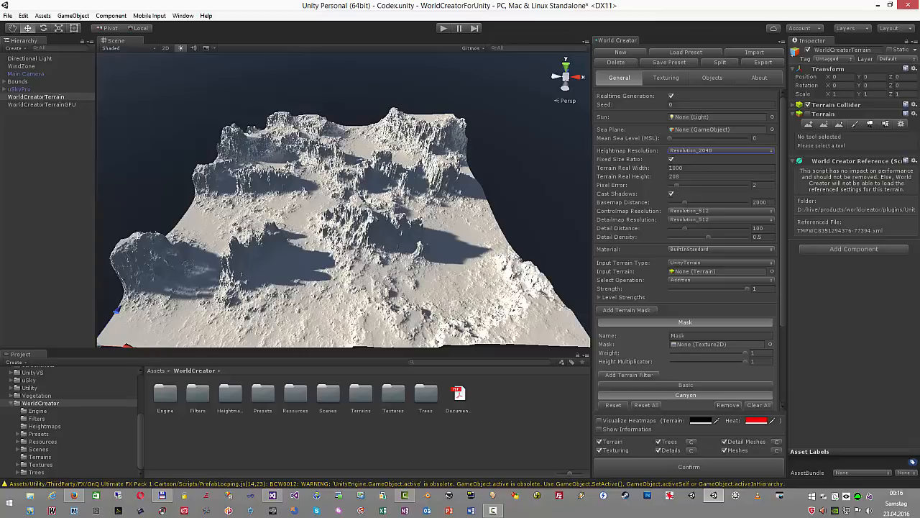
# Set the Basic filter's General Strength to 97 and the Canyon filter's General Strength to 55
pyautogui.scroll(-4, 675, 331)
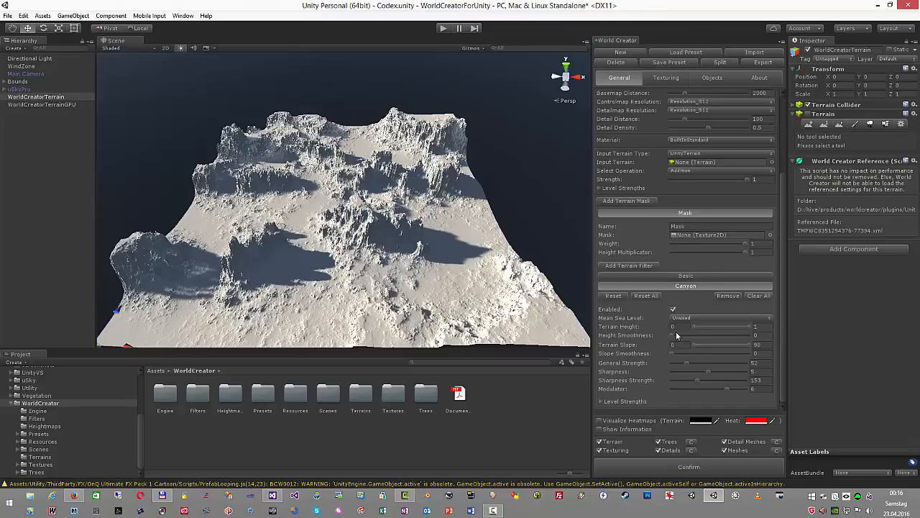
pyautogui.click(689, 277)
pyautogui.click(688, 388)
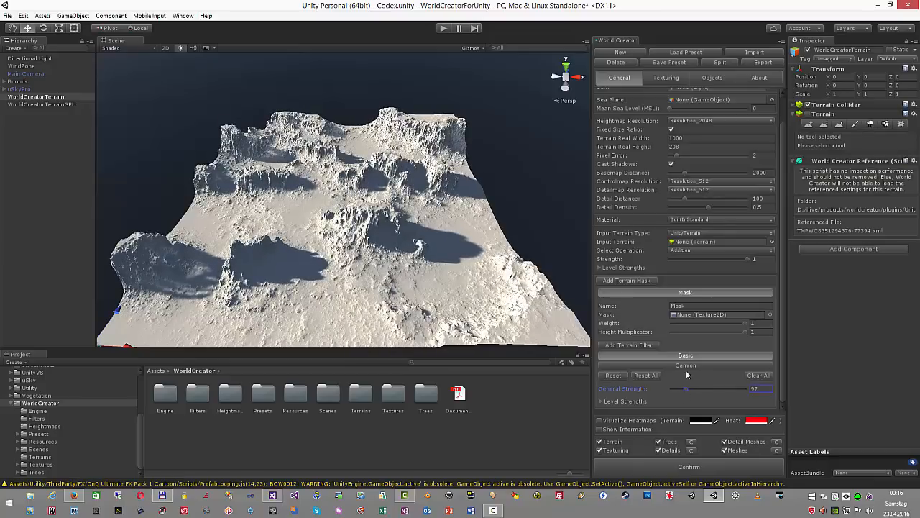
pyautogui.click(696, 366)
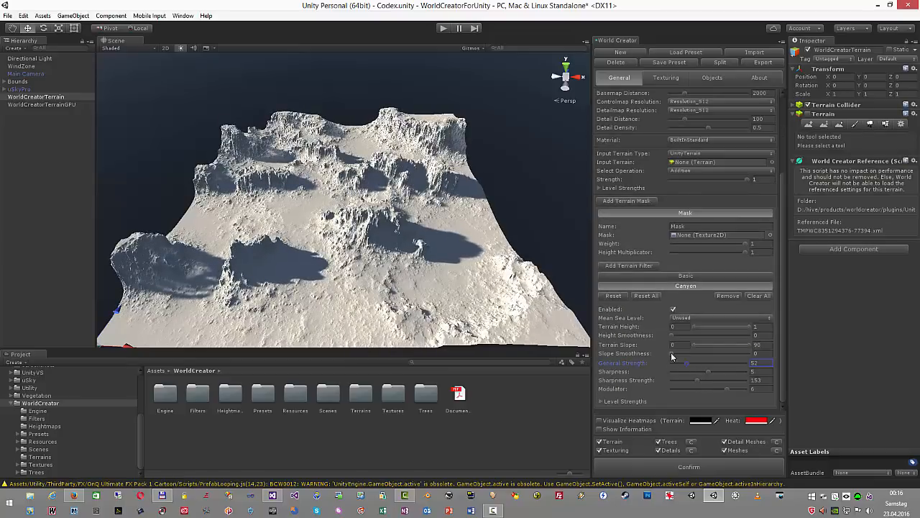
pyautogui.moveTo(688, 366)
pyautogui.mouseDown()
pyautogui.moveTo(682, 368)
pyautogui.moveTo(699, 369)
pyautogui.moveTo(688, 367)
pyautogui.mouseUp()
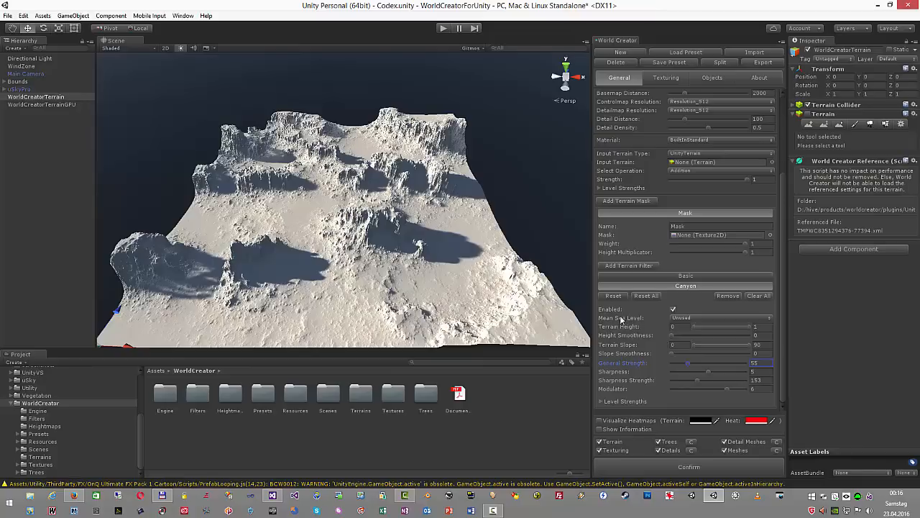
# With Mean Sea Level set to Unused, try a maximum Terrain Height of about 0.34 on the Canyon filter, and restore it to 1
pyautogui.click(690, 319)
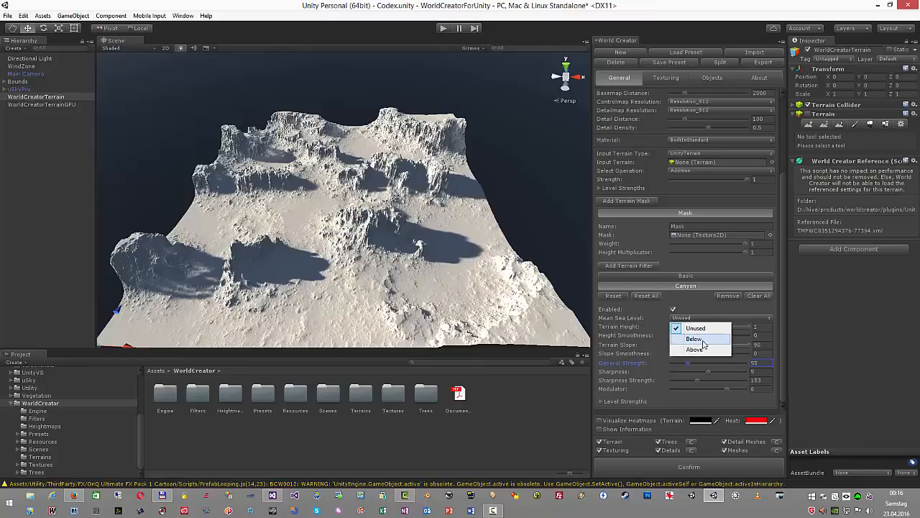
pyautogui.click(708, 328)
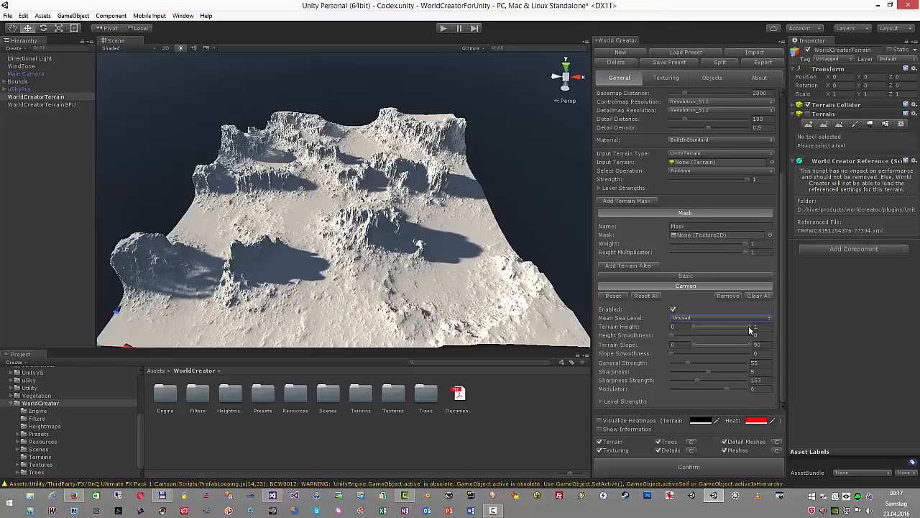
pyautogui.moveTo(750, 330); pyautogui.dragTo(711, 324)
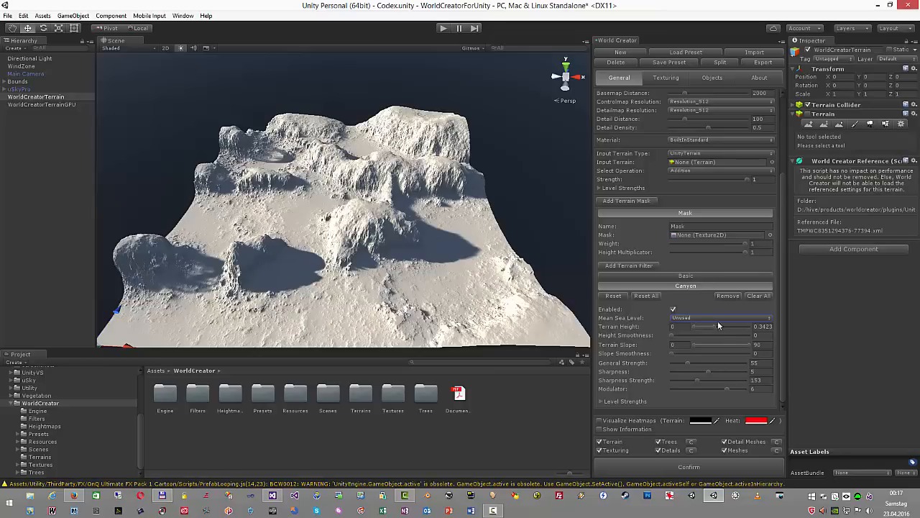
pyautogui.moveTo(707, 326); pyautogui.dragTo(754, 331)
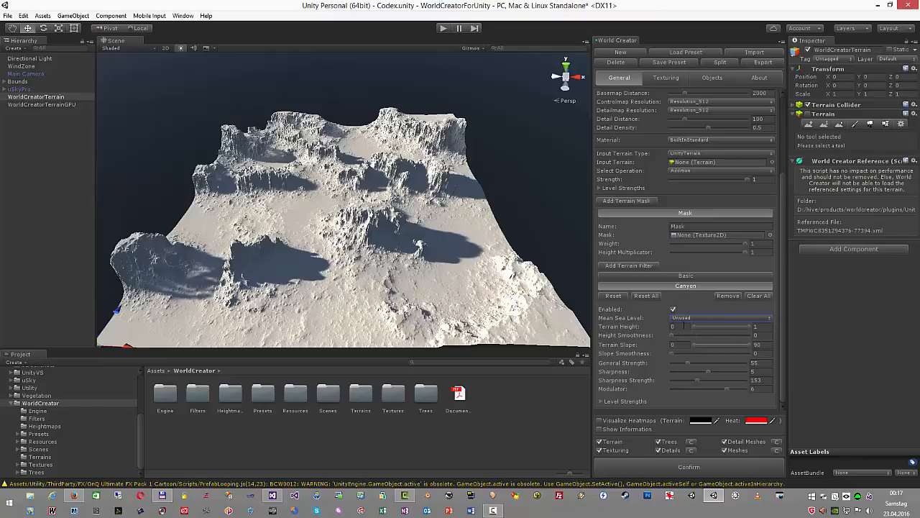
pyautogui.moveTo(746, 328)
pyautogui.mouseDown()
pyautogui.moveTo(667, 337)
pyautogui.moveTo(752, 334)
pyautogui.mouseUp()
pyautogui.click(673, 336)
pyautogui.moveTo(693, 344); pyautogui.dragTo(630, 338)
# Set the Canyon filter's Mean Sea Level option to Below and the terrain's Mean Sea Level (MSL) to 0
pyautogui.scroll(4, 723, 326)
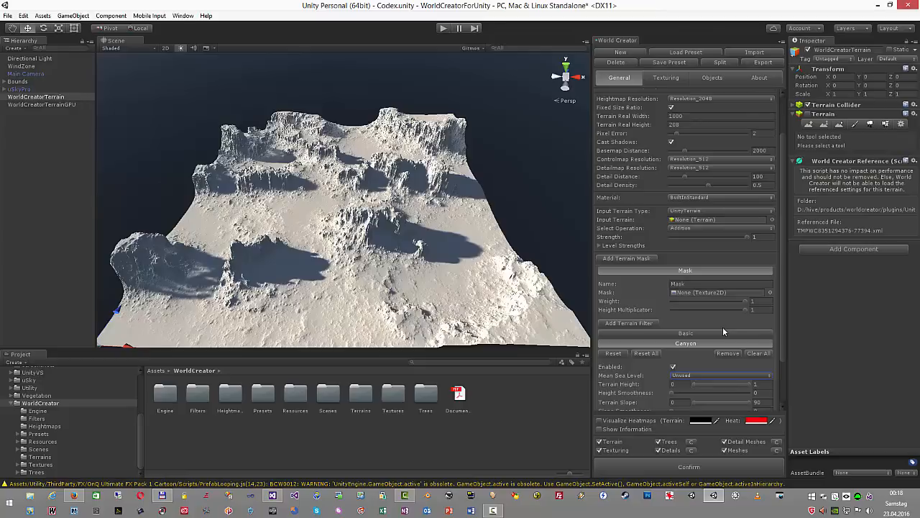
pyautogui.scroll(2, 686, 248)
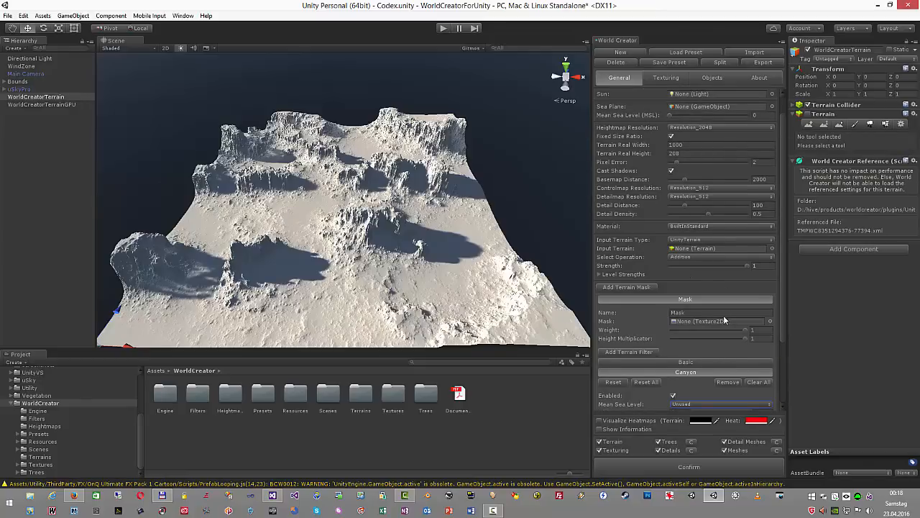
pyautogui.scroll(-6, 723, 314)
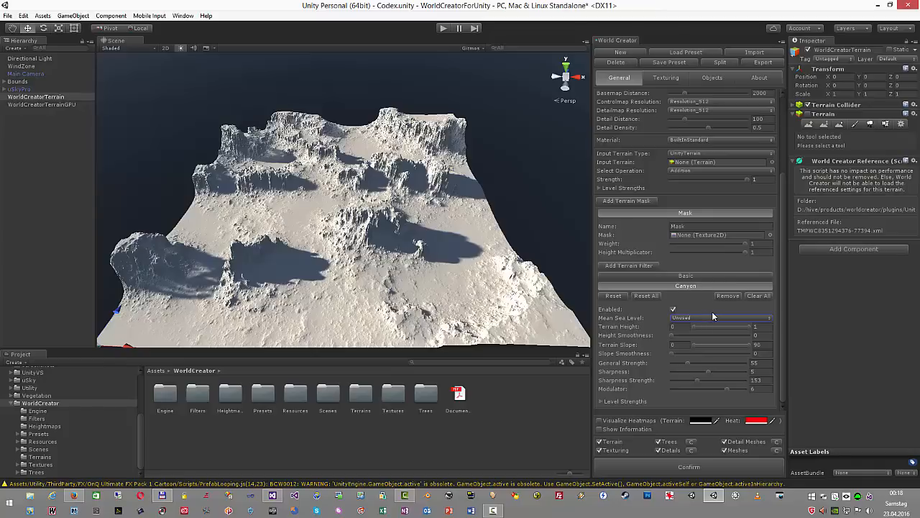
pyautogui.click(695, 317)
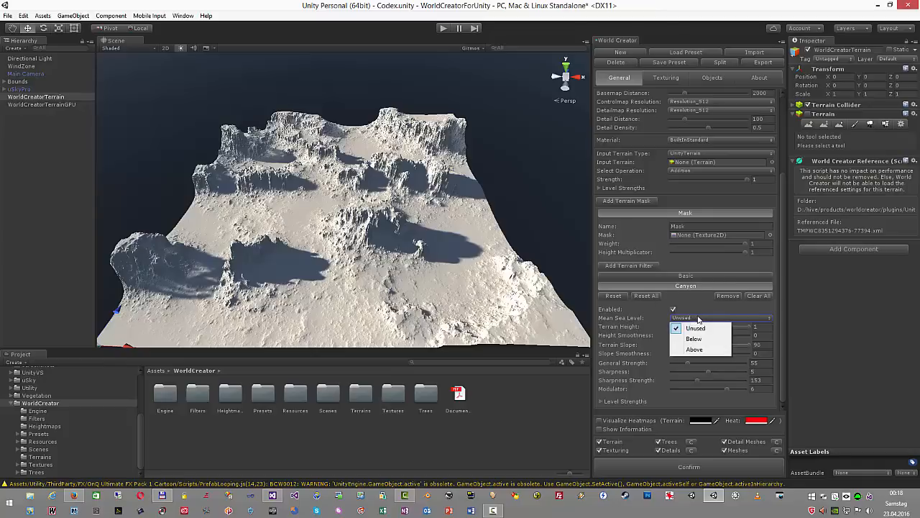
pyautogui.click(696, 338)
pyautogui.scroll(5, 700, 335)
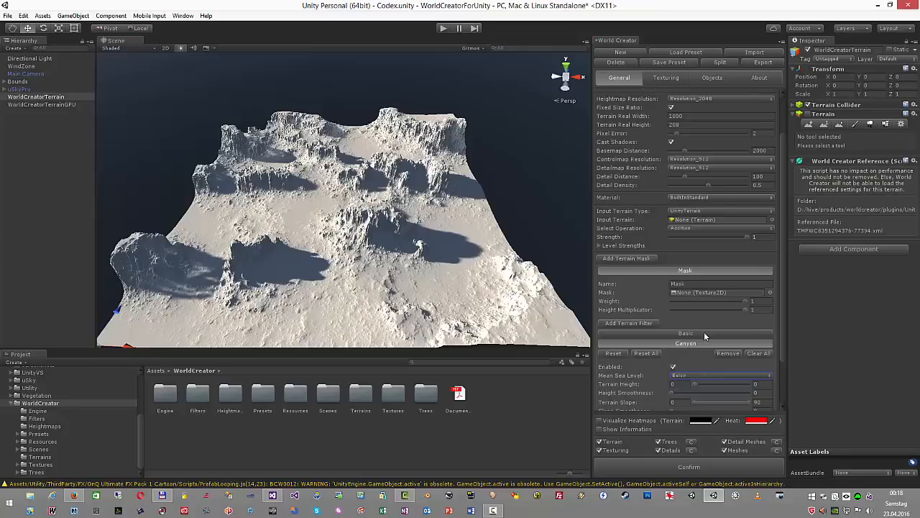
pyautogui.moveTo(669, 138)
pyautogui.mouseDown()
pyautogui.moveTo(696, 135)
pyautogui.moveTo(657, 138)
pyautogui.mouseUp()
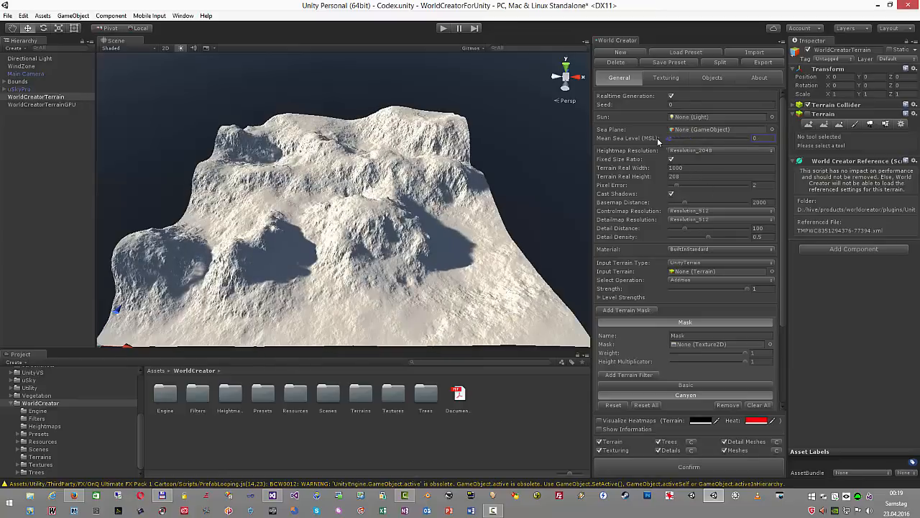
# Set the Canyon filter's Mean Sea Level option back to Unused
pyautogui.scroll(-5, 693, 309)
pyautogui.click(716, 317)
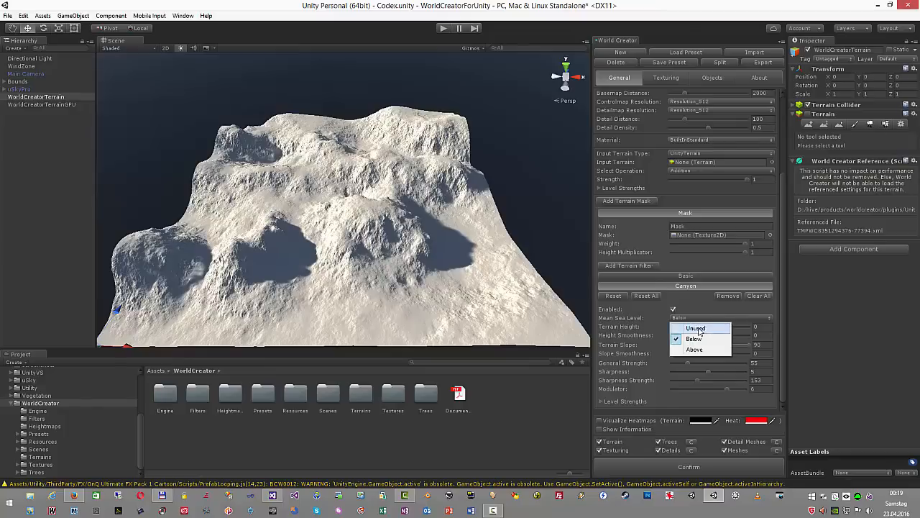
pyautogui.click(721, 326)
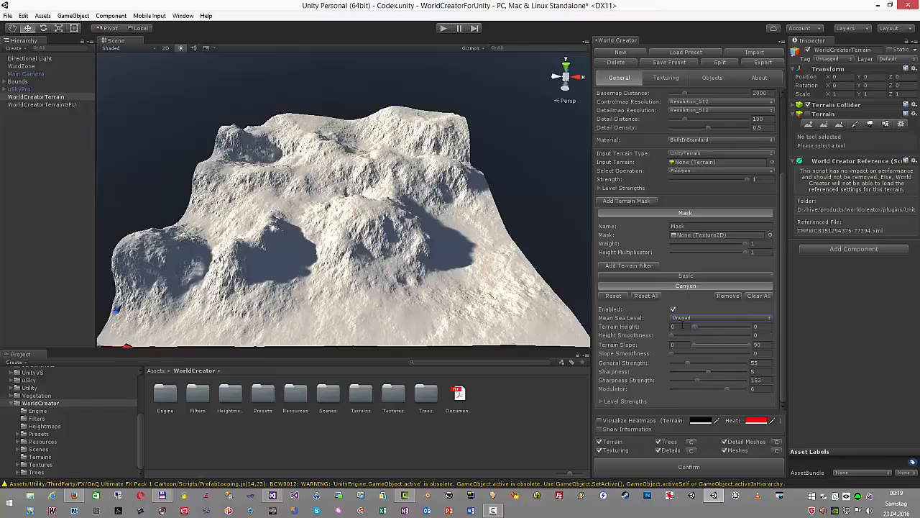
# Add the Terrace terrain filter from the filter library and open its settings
pyautogui.click(639, 265)
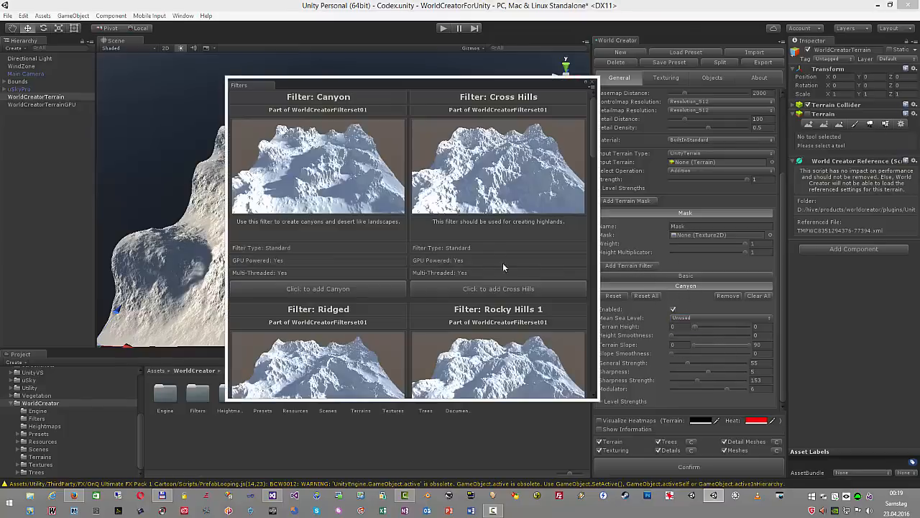
pyautogui.scroll(-10, 503, 263)
pyautogui.scroll(-5, 517, 325)
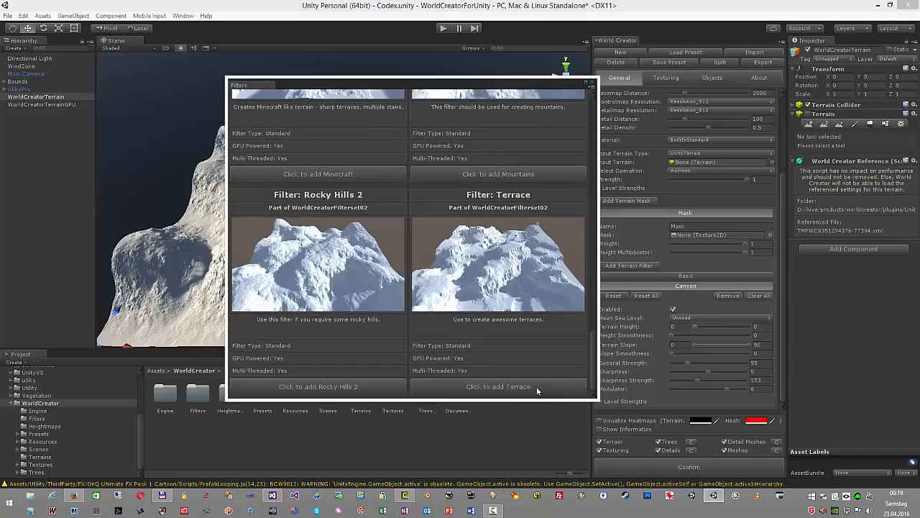
pyautogui.click(498, 387)
pyautogui.click(680, 297)
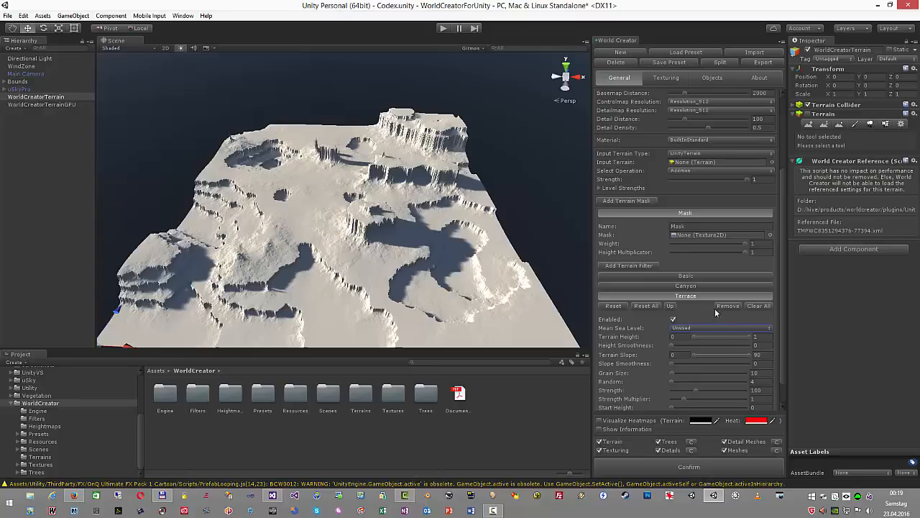
# Set the Terrace filter's Mean Sea Level option to Below and raise the terrain's Mean Sea Level (MSL) to about 0.296
pyautogui.click(688, 328)
pyautogui.click(709, 349)
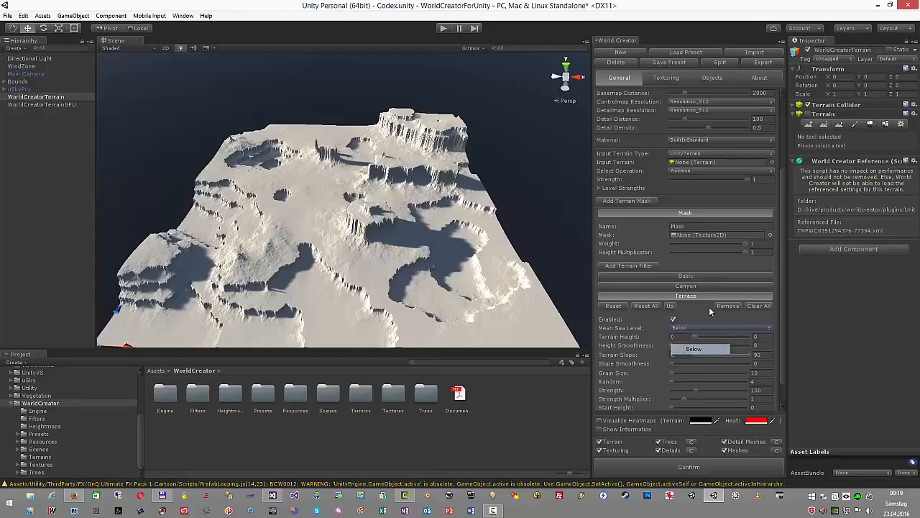
pyautogui.scroll(4, 710, 288)
pyautogui.moveTo(670, 138); pyautogui.dragTo(694, 140)
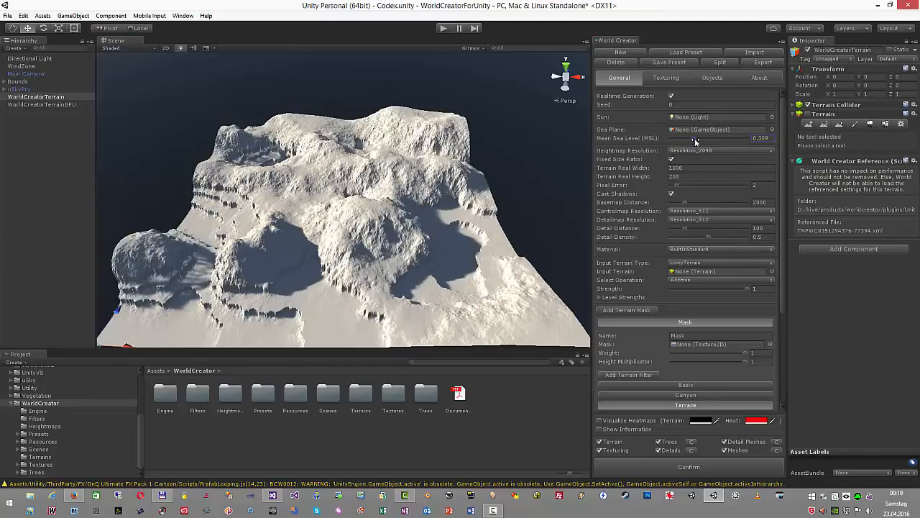
# Limit the Canyon filter's Terrain Height range to about 0.4324–0.6576
pyautogui.scroll(-5, 701, 281)
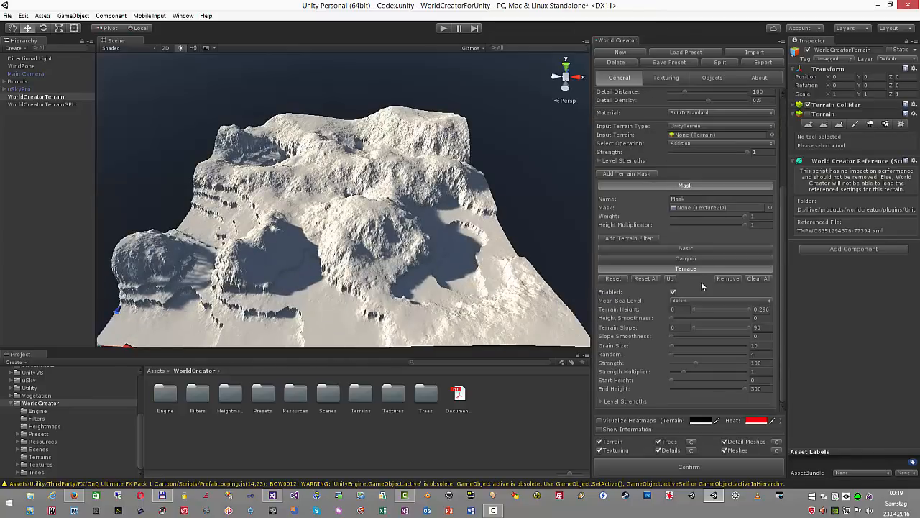
pyautogui.click(698, 259)
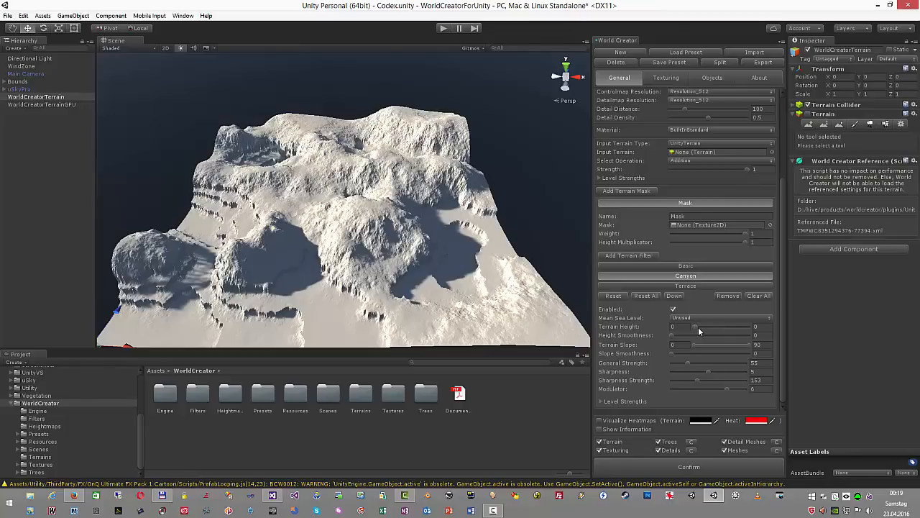
pyautogui.moveTo(698, 326); pyautogui.dragTo(732, 327)
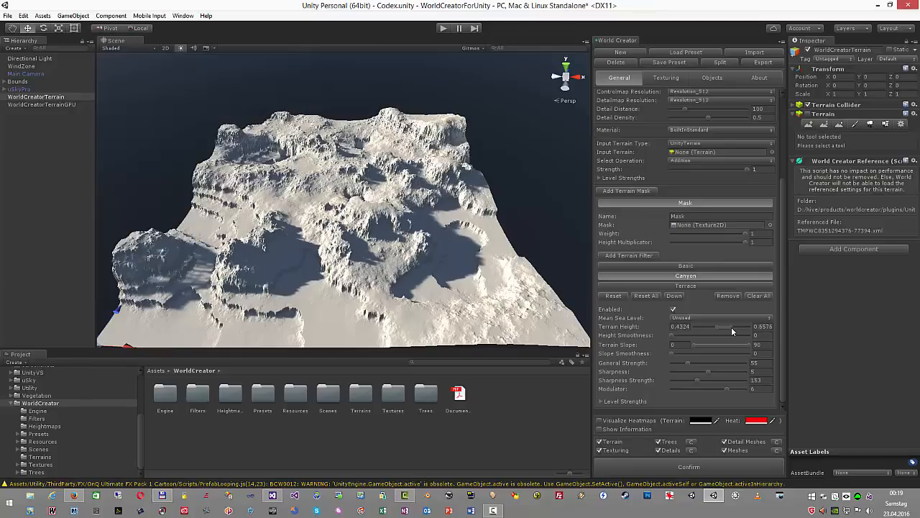
# Add the Erosion terrain filter from the filter library and open its settings
pyautogui.click(629, 256)
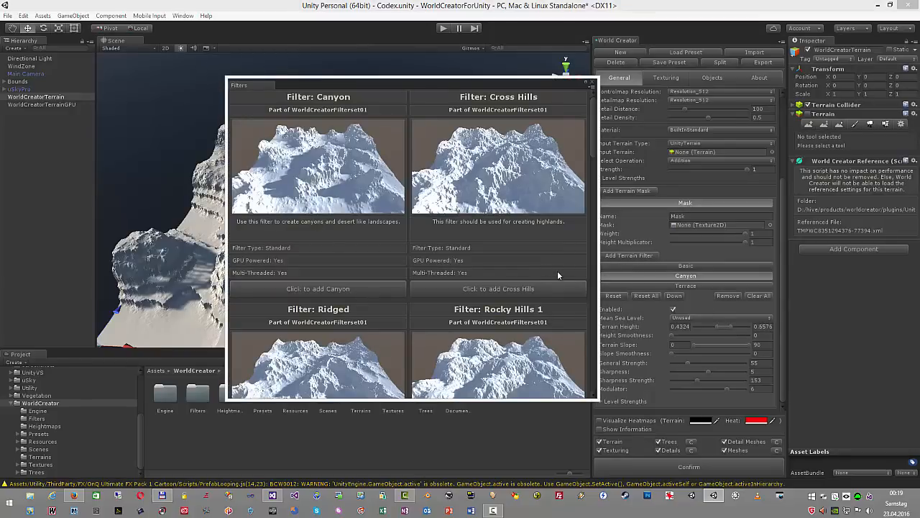
pyautogui.scroll(-3, 540, 300)
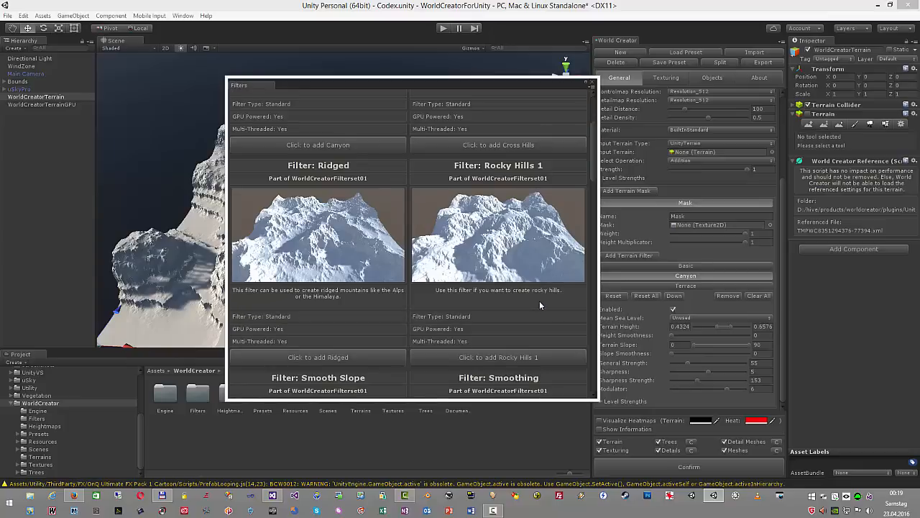
pyautogui.scroll(-4, 539, 301)
pyautogui.scroll(-8, 539, 301)
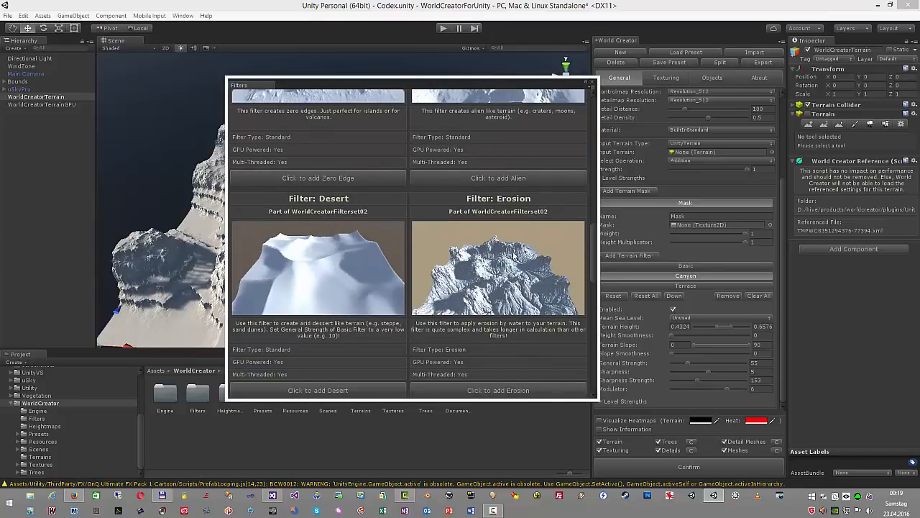
pyautogui.scroll(-1, 518, 259)
pyautogui.click(523, 362)
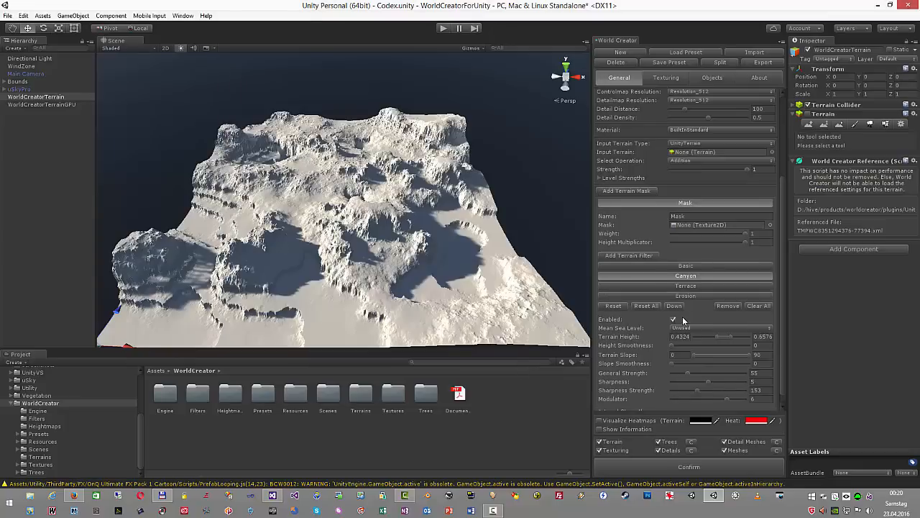
pyautogui.click(692, 297)
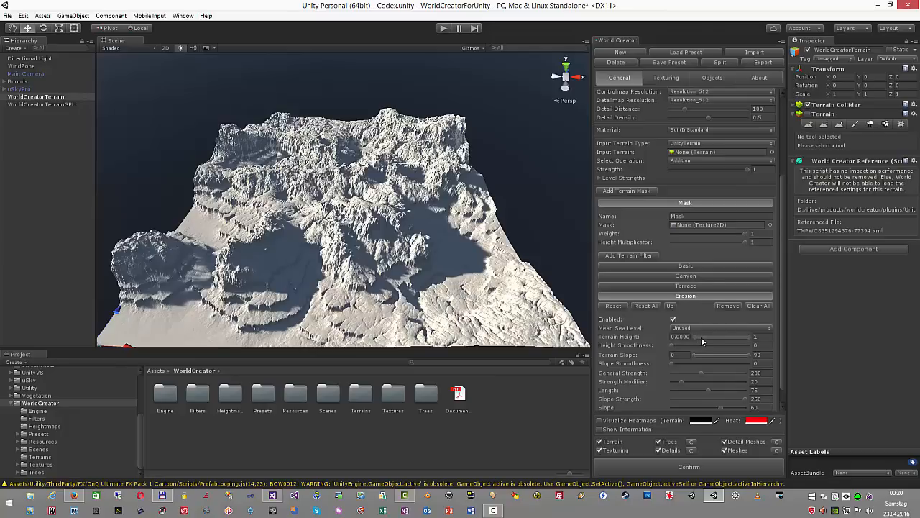
# Limit the Erosion filter's Terrain Height range to about 0.3063–0.4774
pyautogui.moveTo(701, 336)
pyautogui.mouseDown()
pyautogui.moveTo(719, 336)
pyautogui.moveTo(709, 337)
pyautogui.mouseUp()
pyautogui.scroll(5, 716, 273)
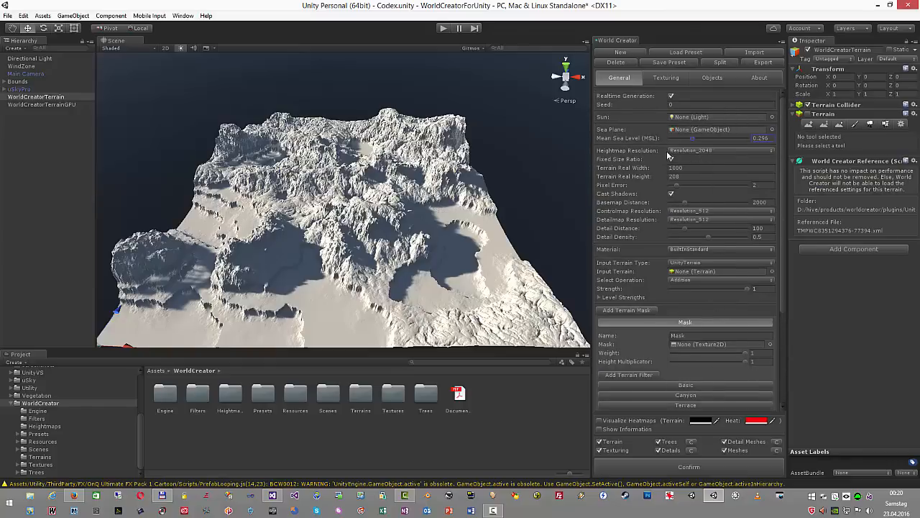
pyautogui.scroll(-6, 707, 314)
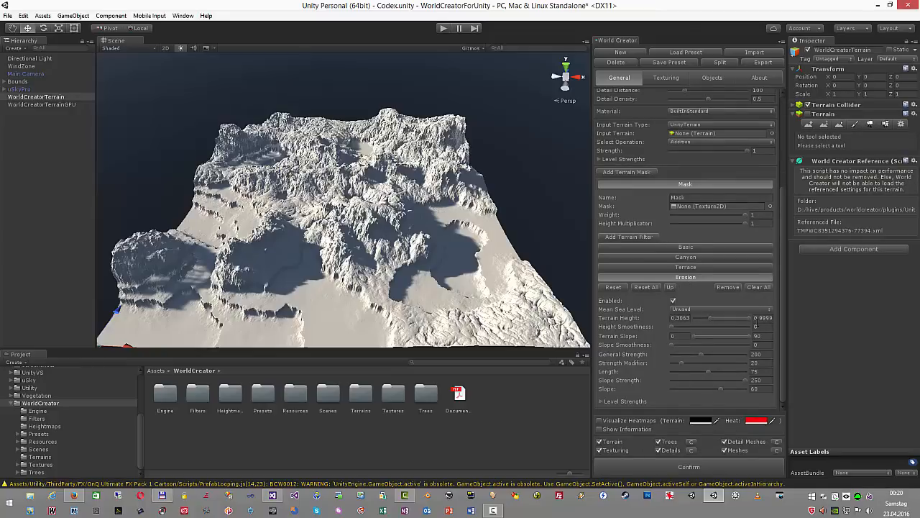
pyautogui.moveTo(750, 317); pyautogui.dragTo(723, 320)
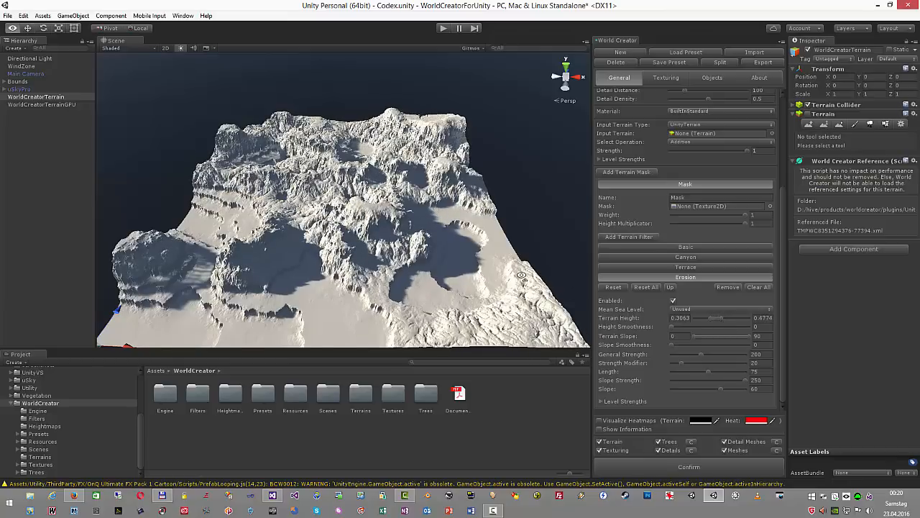
# Confirm the real-time terrain as the final Unity terrain and view it from a slightly different angle
pyautogui.keyDown('alt'); pyautogui.moveTo(522, 277); pyautogui.dragTo(525, 278); pyautogui.keyUp('alt')
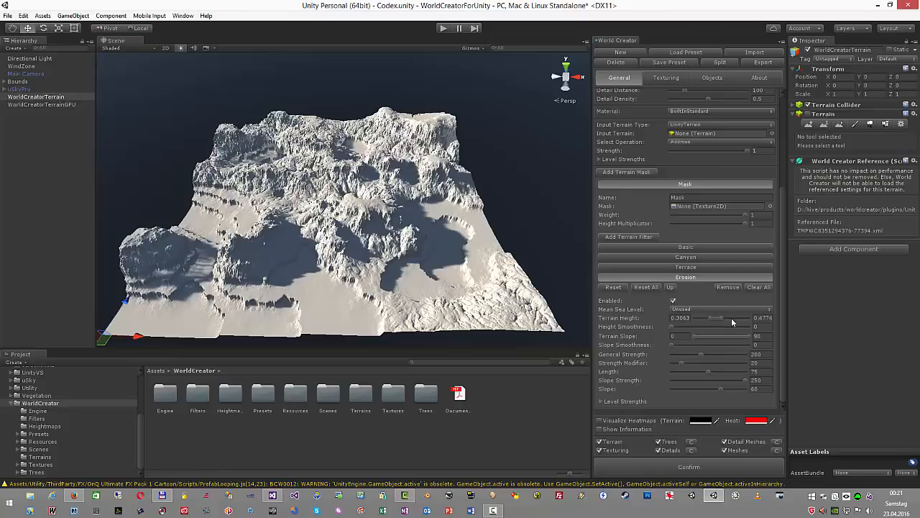
pyautogui.click(696, 466)
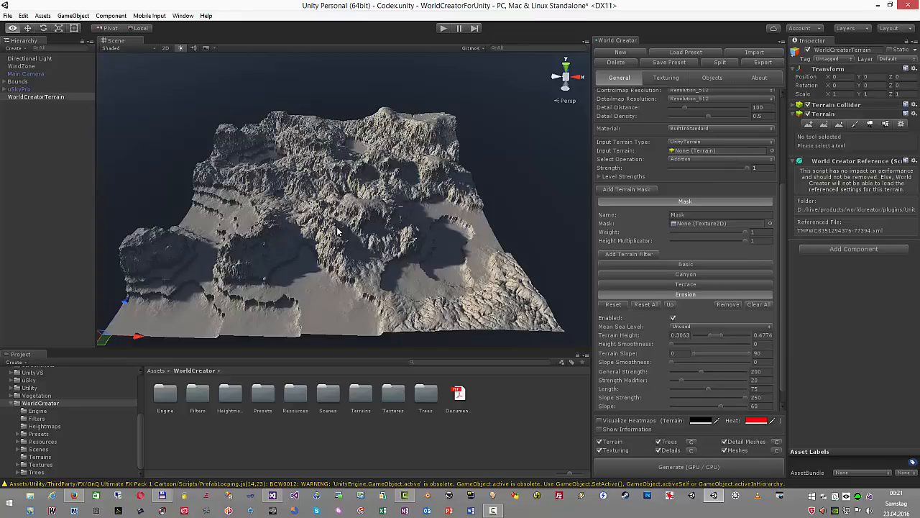
pyautogui.keyDown('alt'); pyautogui.moveTo(328, 229); pyautogui.dragTo(337, 228); pyautogui.keyUp('alt')
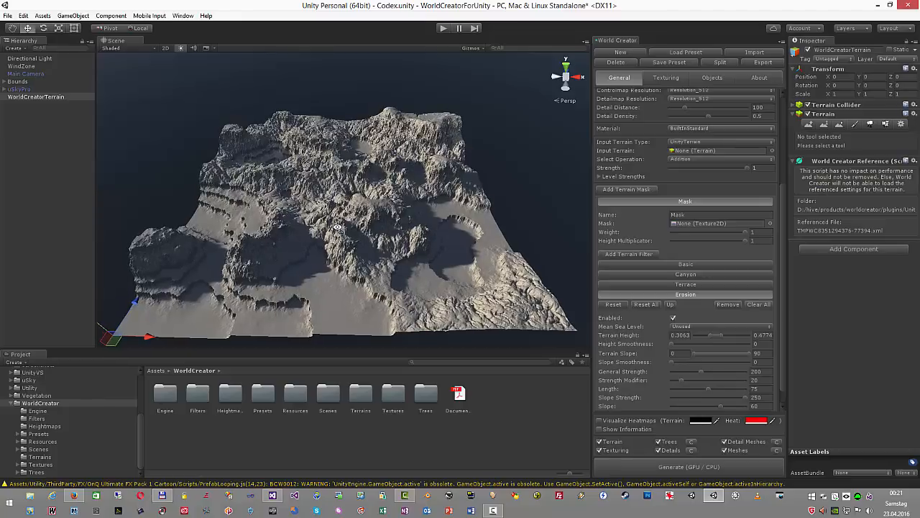
# Set the Heightmap Resolution to Resolution_1024 and regenerate the terrain
pyautogui.scroll(5, 679, 209)
pyautogui.click(719, 168)
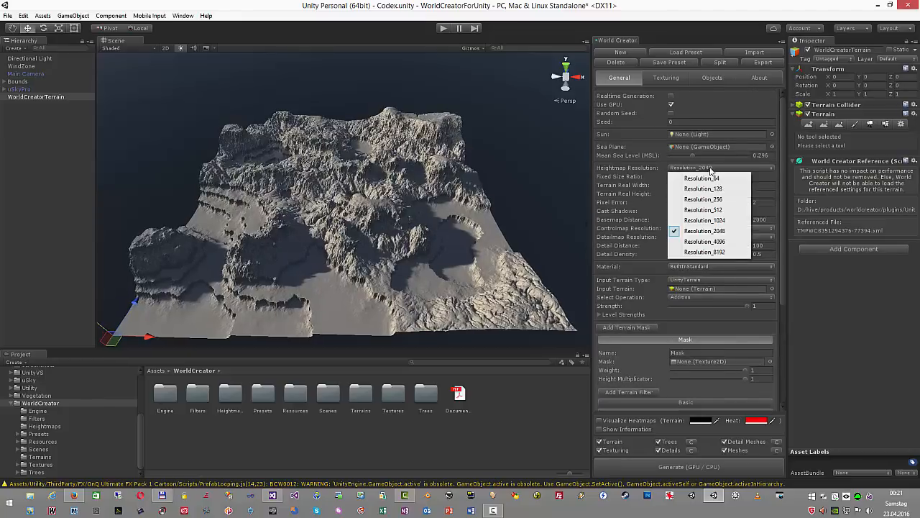
pyautogui.click(751, 217)
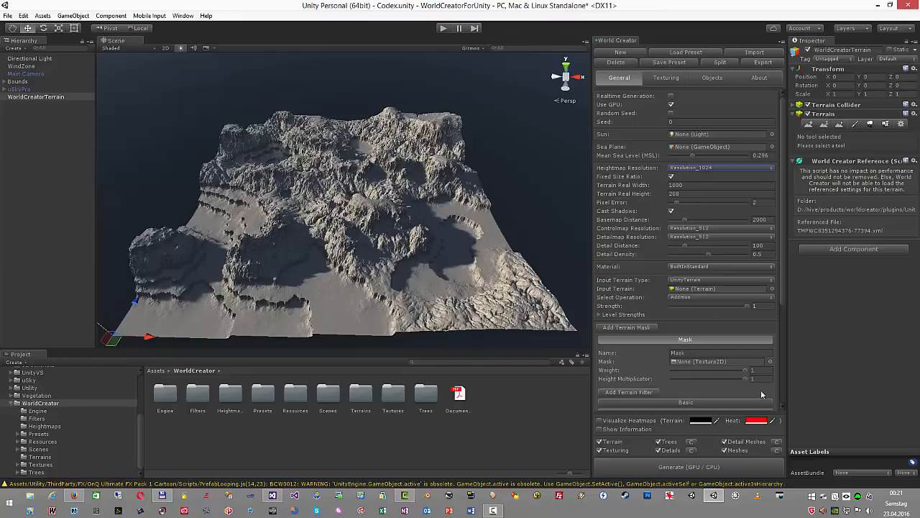
pyautogui.click(700, 461)
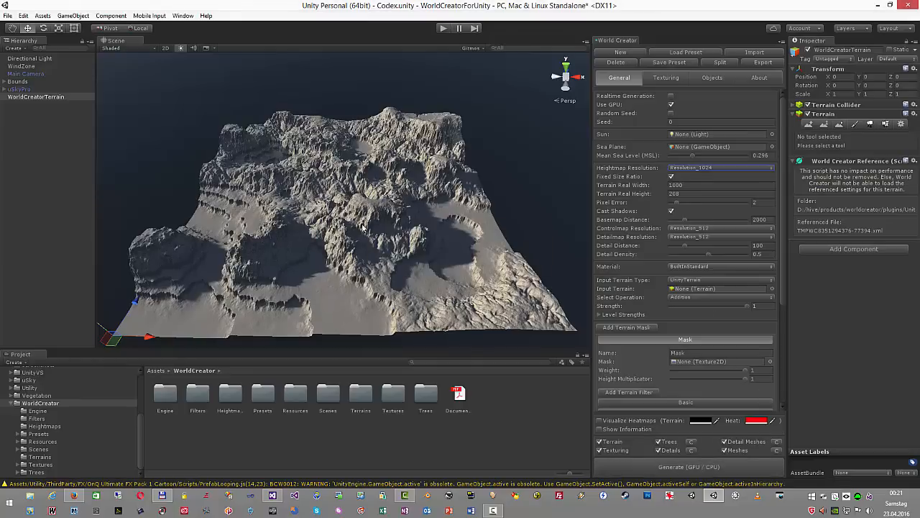
pyautogui.keyDown('alt'); pyautogui.moveTo(363, 229); pyautogui.dragTo(360, 235); pyautogui.keyUp('alt')
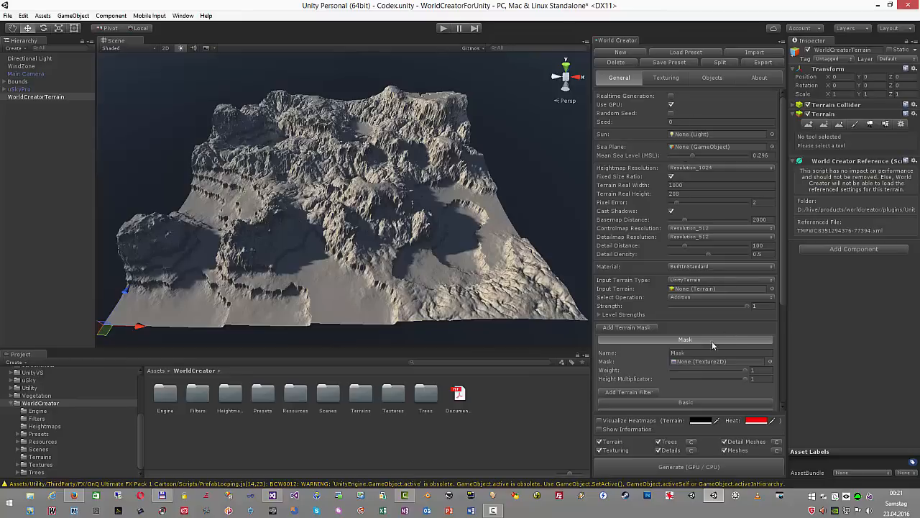
# Turn on heatmap visualization and display the heatmap of the Canyon filter
pyautogui.scroll(-5, 700, 387)
pyautogui.scroll(3, 695, 380)
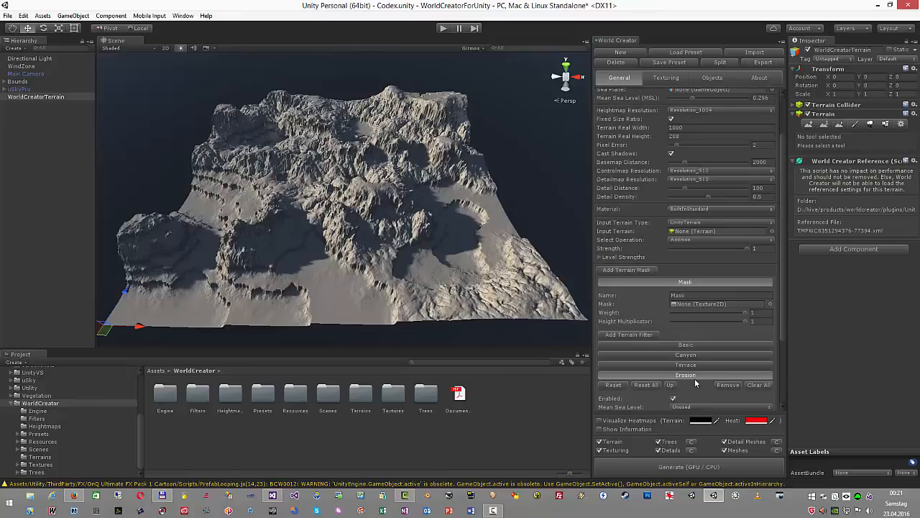
pyautogui.scroll(-4, 695, 383)
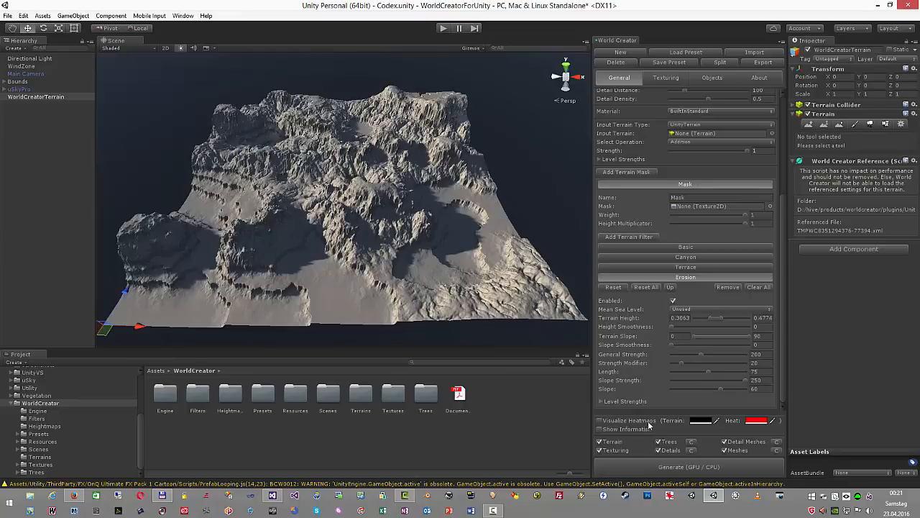
pyautogui.click(600, 422)
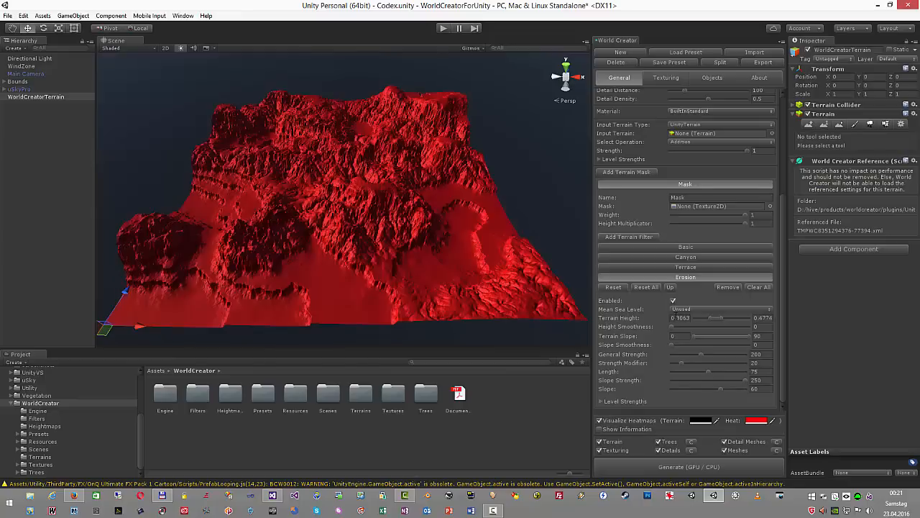
pyautogui.click(692, 268)
pyautogui.click(691, 257)
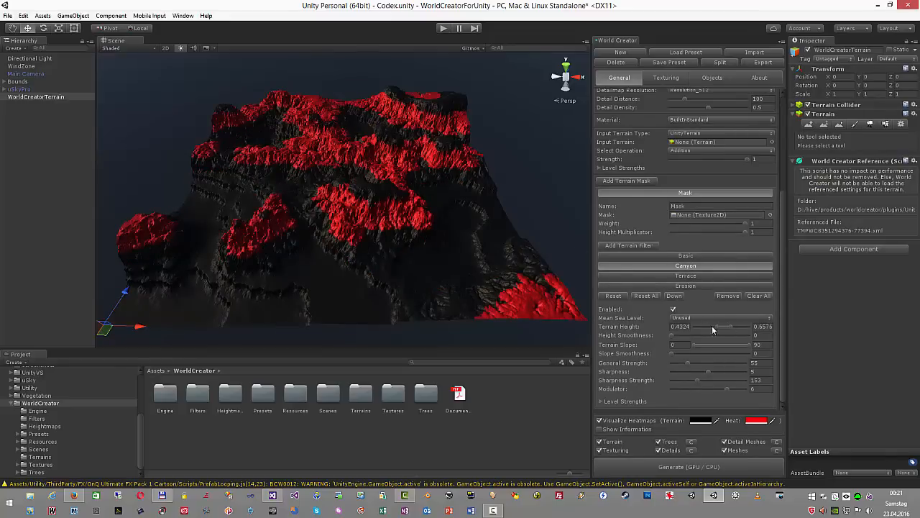
# Shift the Canyon filter's Terrain Height range to about 0.4234–0.6486 and change the heatmap's terrain color to white
pyautogui.moveTo(725, 326); pyautogui.dragTo(710, 327)
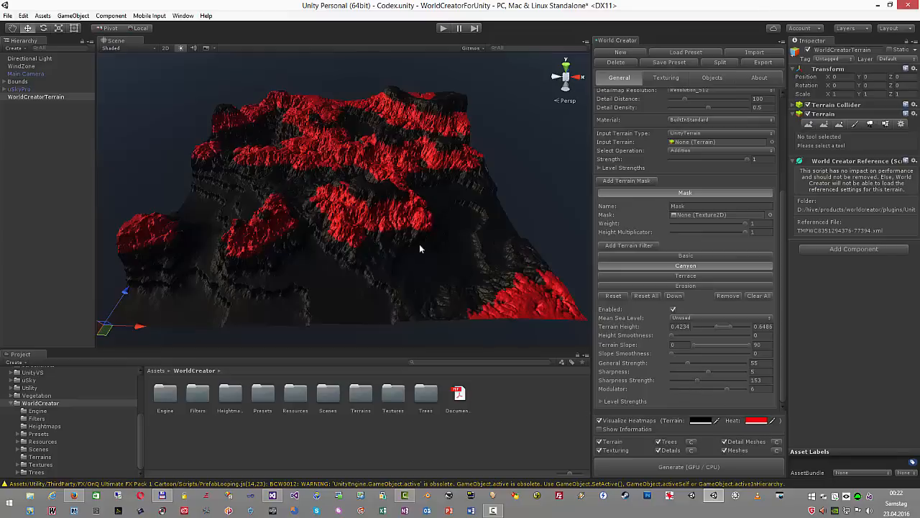
pyautogui.click(701, 420)
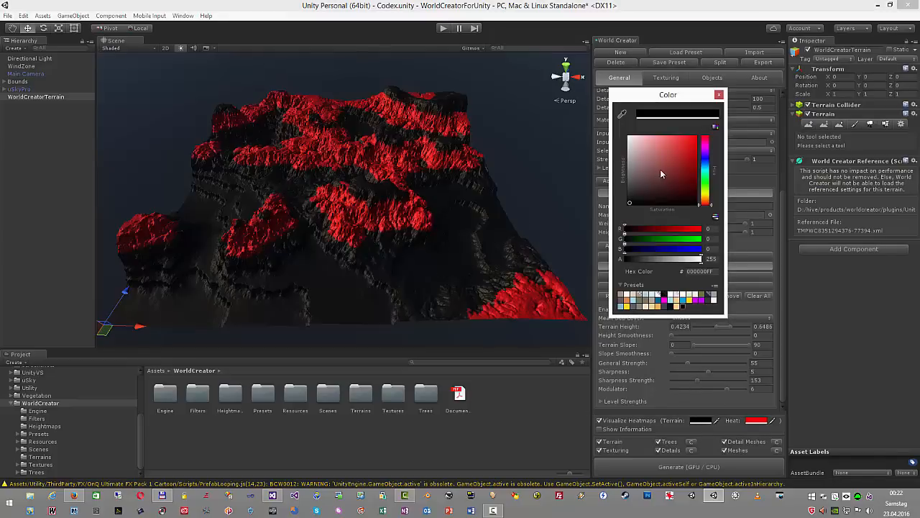
pyautogui.moveTo(661, 172); pyautogui.dragTo(606, 123)
pyautogui.click(718, 94)
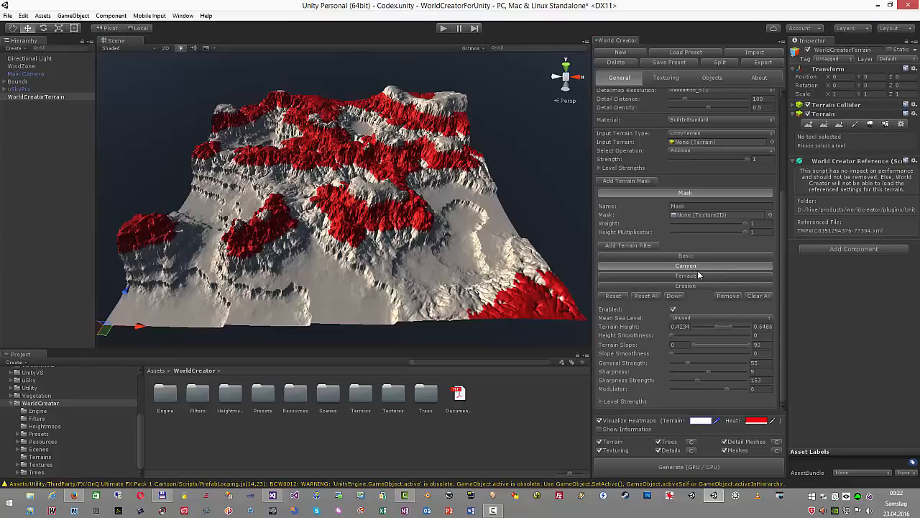
# Try a Canyon Terrain Height range of about 0.2972–0.5225, and set it back to 0.4324–0.6576, regenerating the terrain after each change
pyautogui.moveTo(725, 327); pyautogui.dragTo(717, 327)
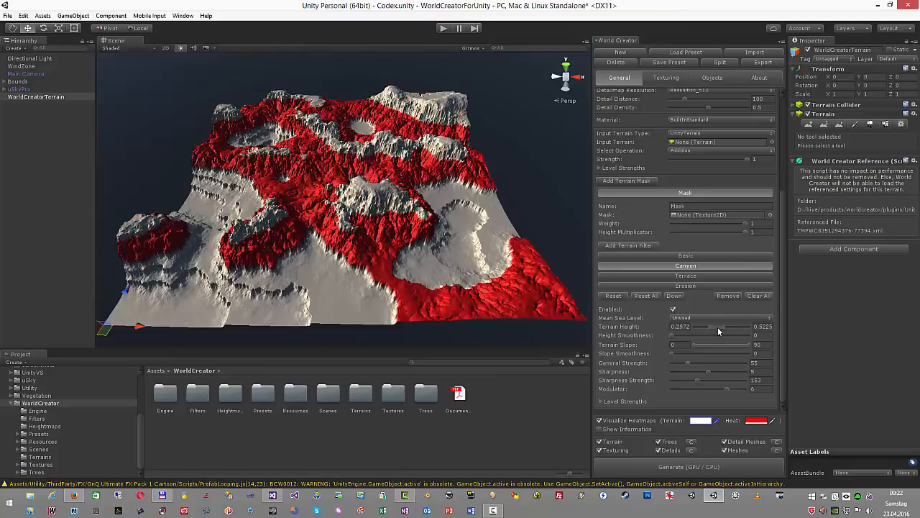
pyautogui.click(708, 468)
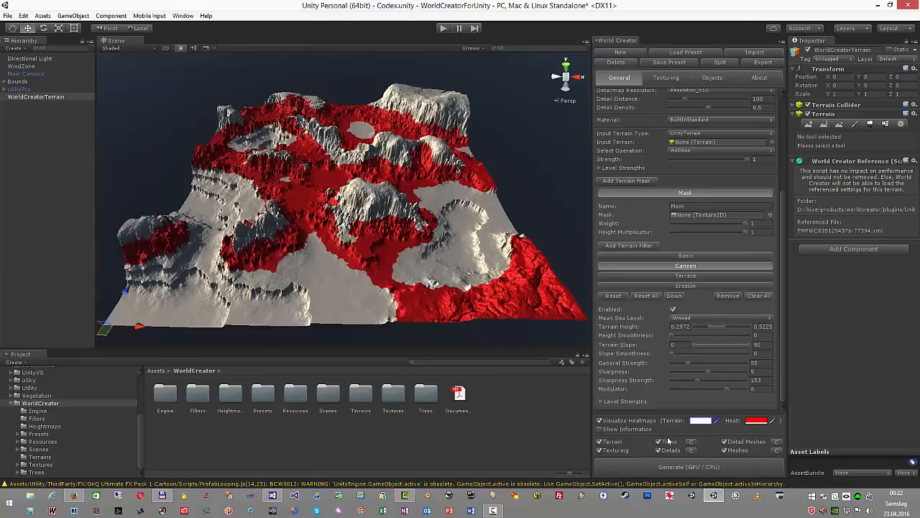
pyautogui.moveTo(719, 327); pyautogui.dragTo(724, 325)
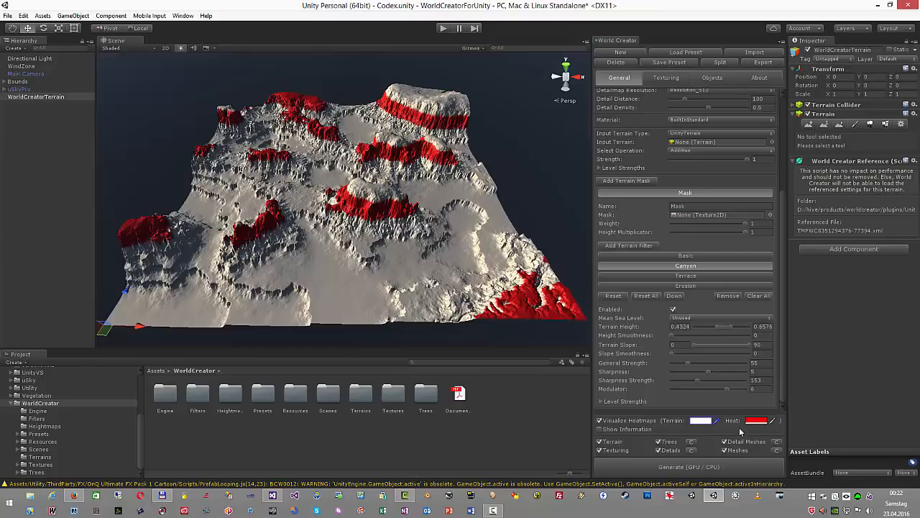
pyautogui.click(731, 466)
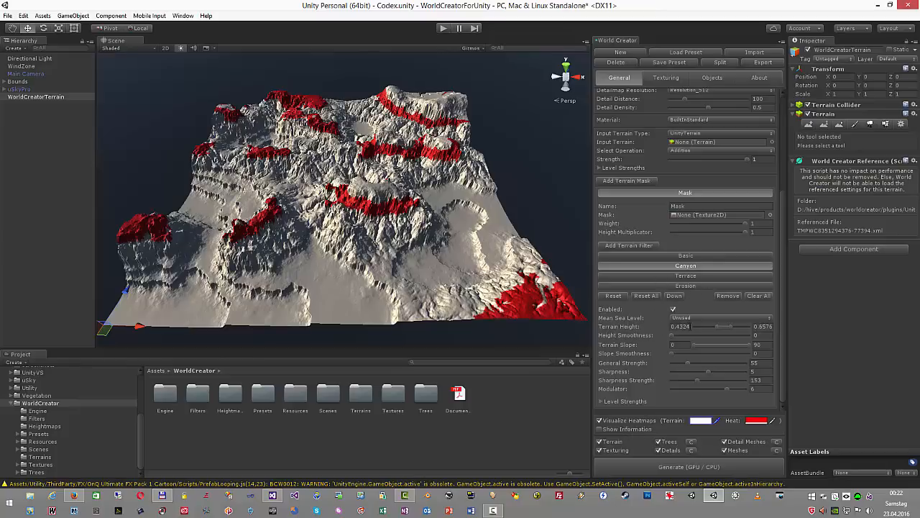
# Open the terrain's texturing settings and expand the WorldCreator Textures folder to reach the Ground texture folders
pyautogui.scroll(5, 690, 330)
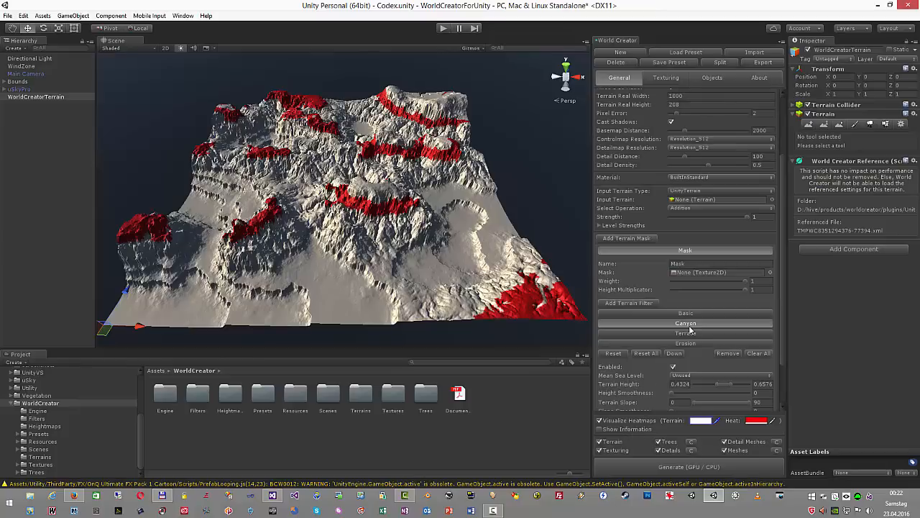
pyautogui.scroll(1, 690, 330)
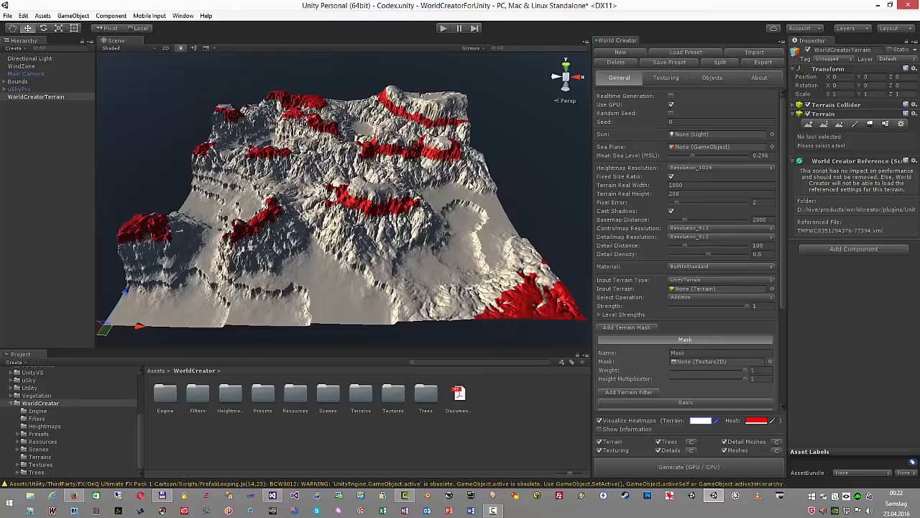
pyautogui.click(672, 79)
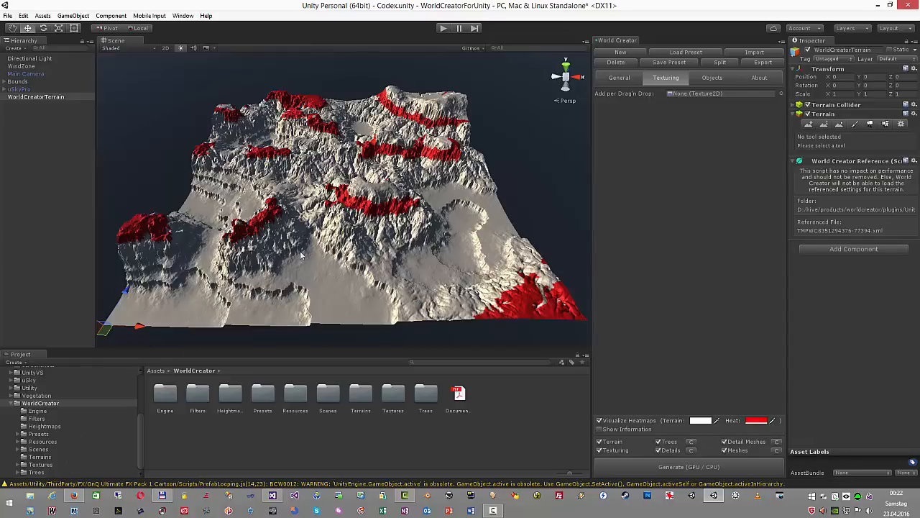
pyautogui.click(20, 464)
pyautogui.scroll(-3, 61, 453)
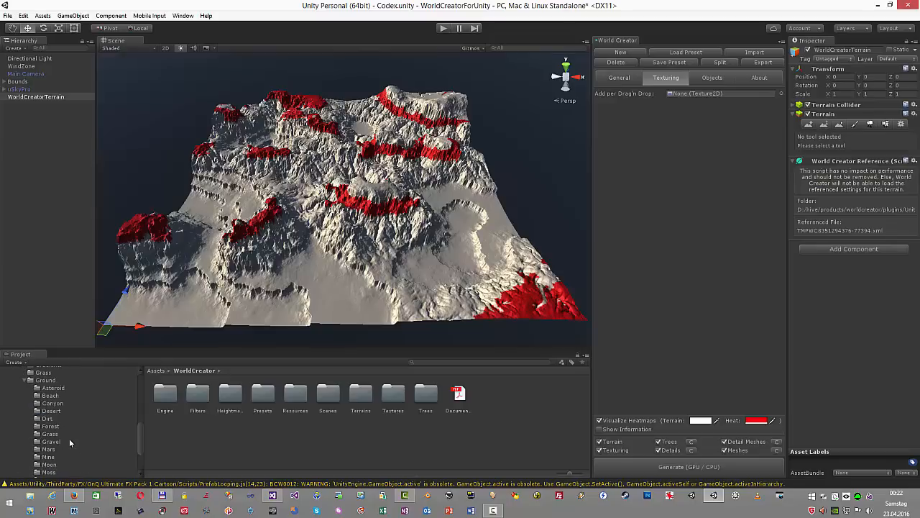
# Return to the general terrain settings, browse the available terrain filters and add the Zero Edge filter
pyautogui.click(619, 78)
pyautogui.scroll(-5, 646, 284)
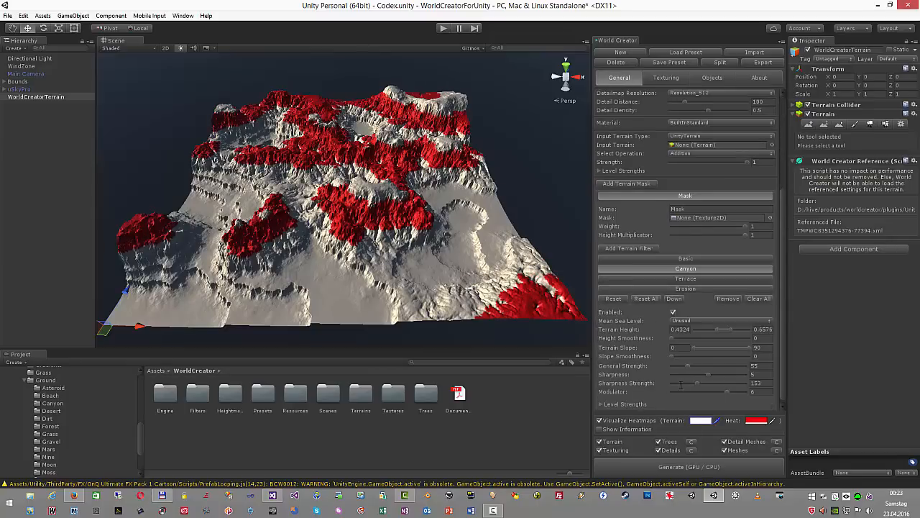
pyautogui.click(631, 246)
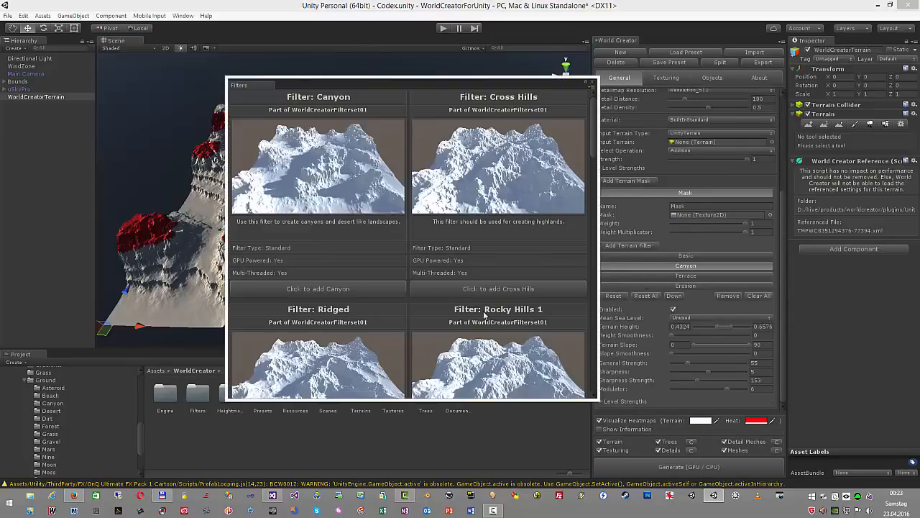
pyautogui.scroll(-10, 485, 314)
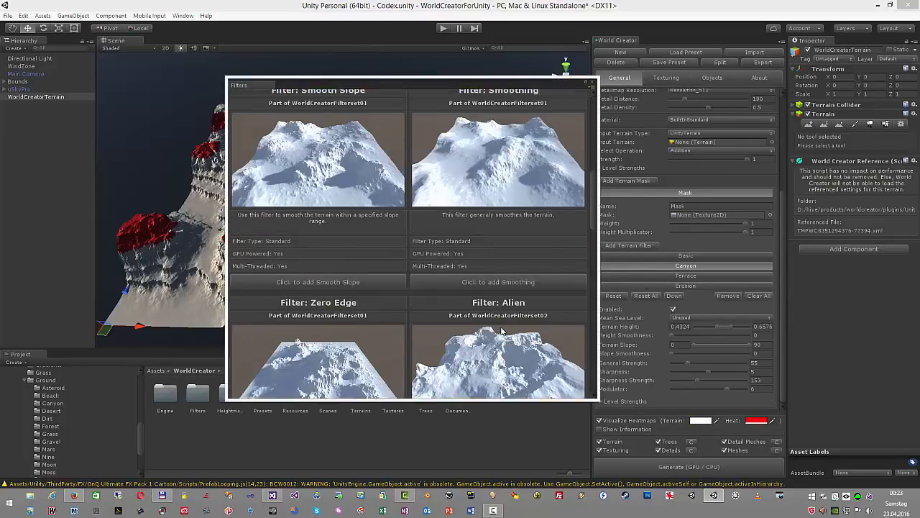
pyautogui.scroll(10, 502, 329)
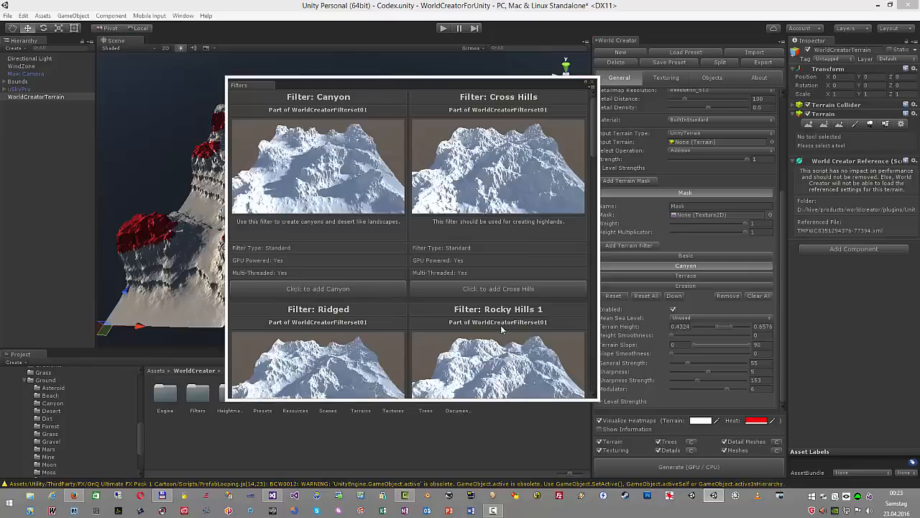
pyautogui.scroll(-8, 502, 329)
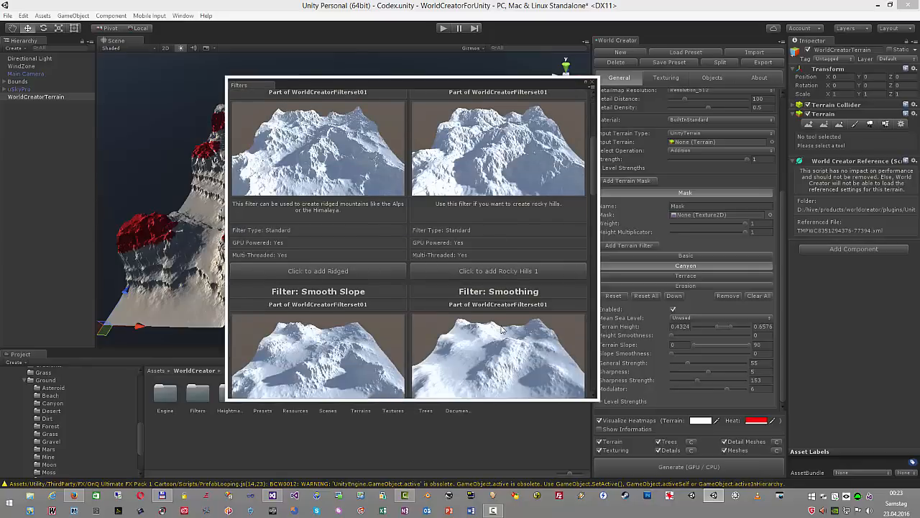
pyautogui.scroll(-8, 502, 330)
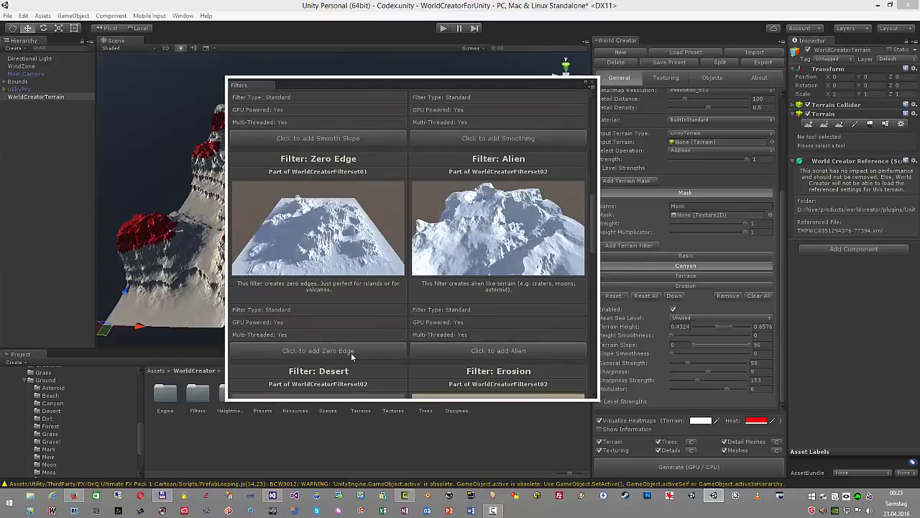
pyautogui.click(352, 350)
# Select the Zero Edge filter, regenerate the terrain with it and turn off heatmap visualization
pyautogui.click(679, 303)
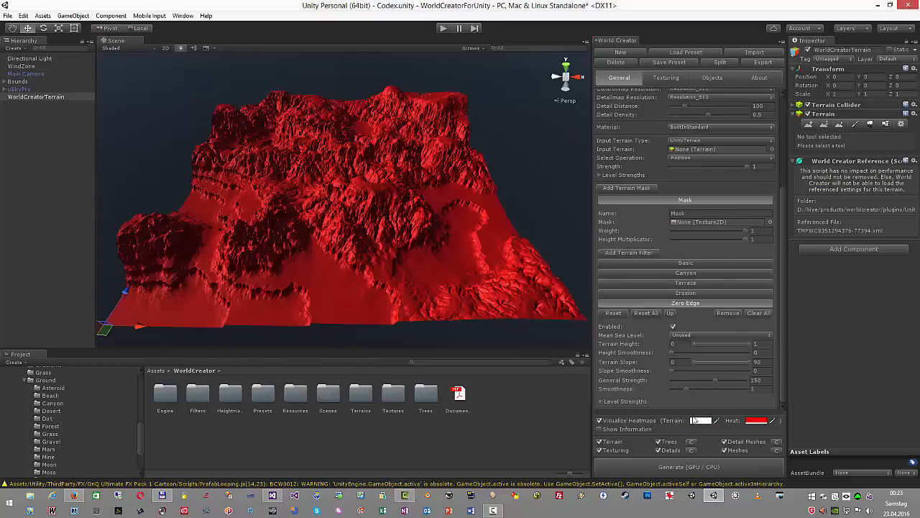
pyautogui.click(682, 466)
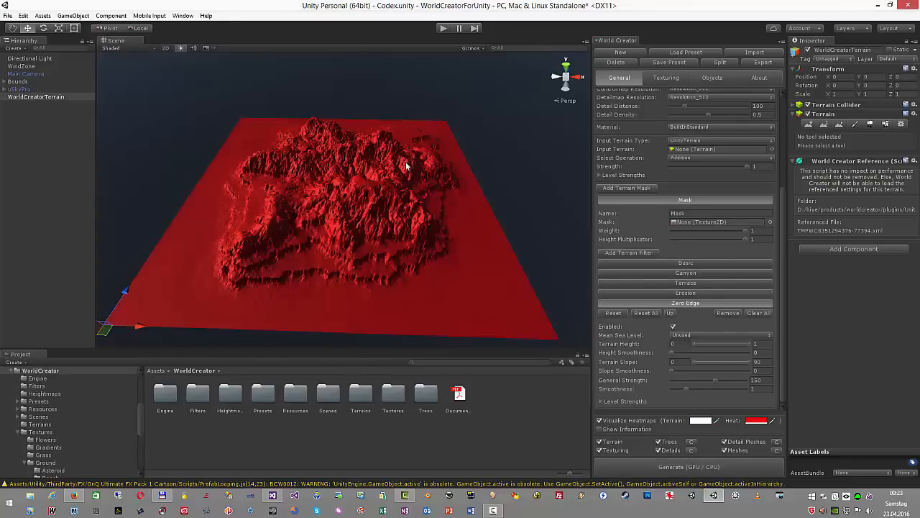
pyautogui.click(599, 420)
pyautogui.keyDown('alt'); pyautogui.moveTo(419, 266); pyautogui.dragTo(419, 264); pyautogui.keyUp('alt')
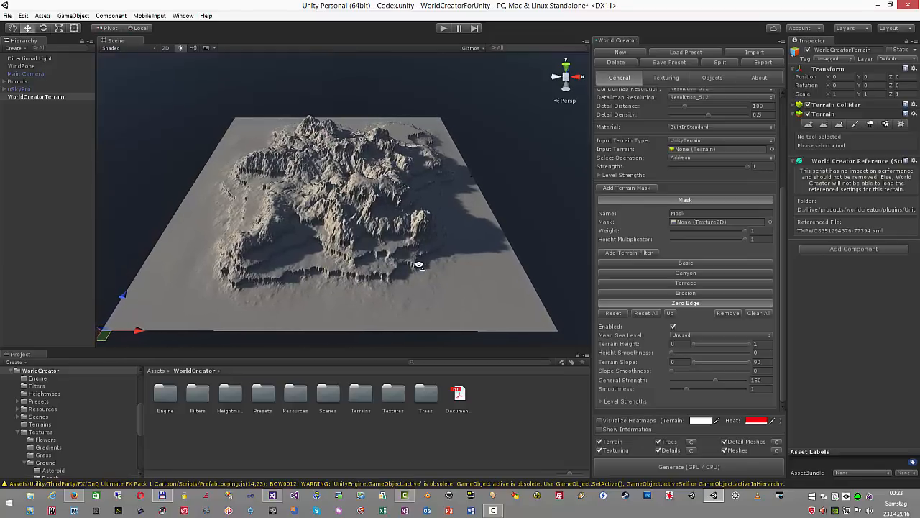
# Add the light Ground_WhaleBeach diffuse texture from the Beach ground folder as the terrain's first texture
pyautogui.click(675, 80)
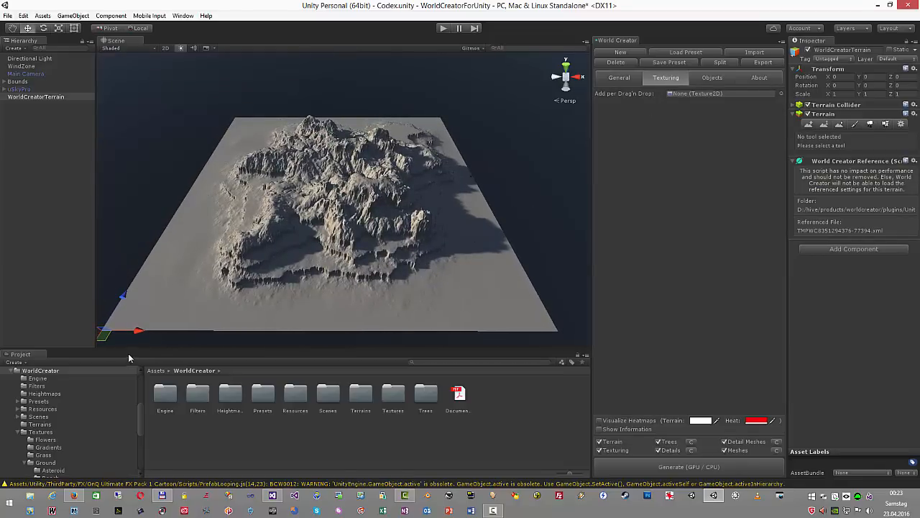
pyautogui.scroll(-3, 64, 443)
pyautogui.scroll(4, 64, 444)
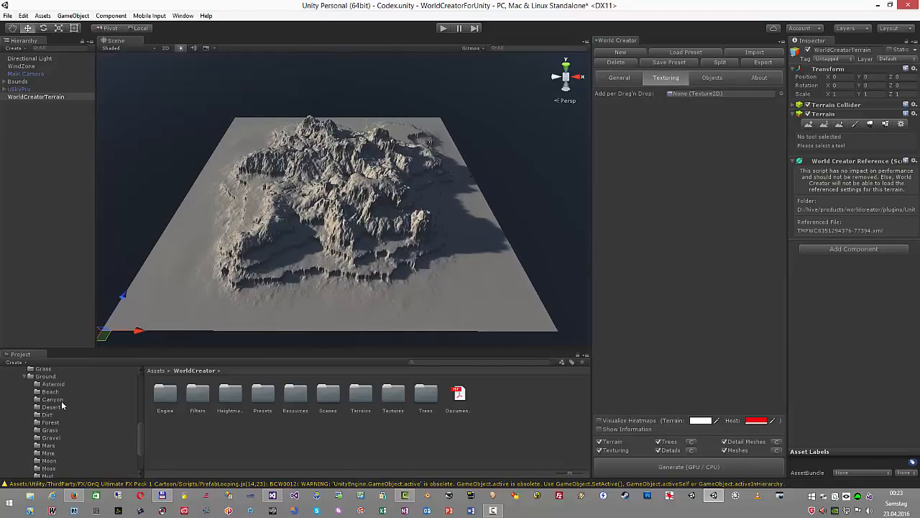
pyautogui.click(51, 391)
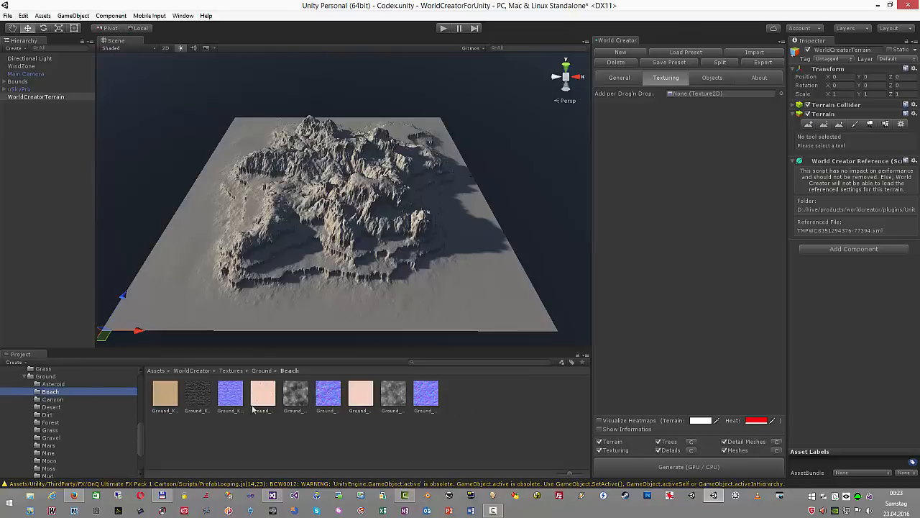
pyautogui.moveTo(365, 399); pyautogui.dragTo(698, 95)
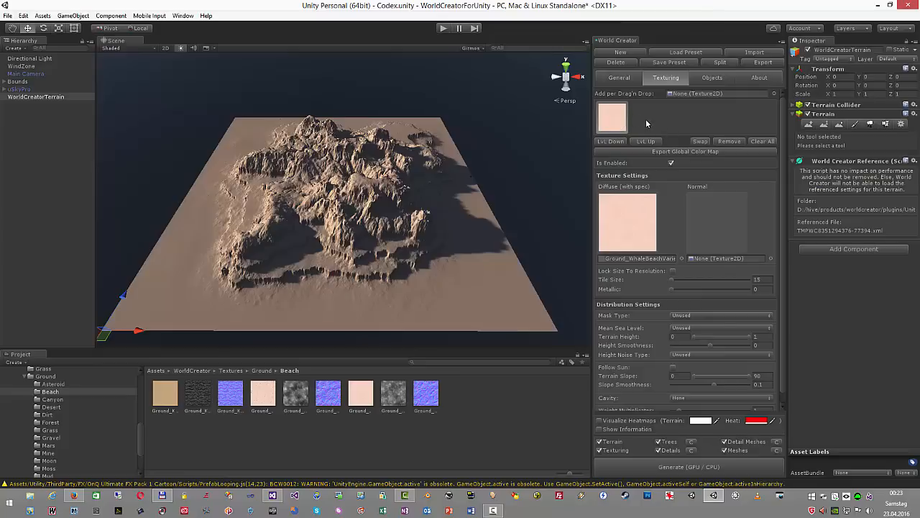
# Add the Ground_GrassThickGreen texture from the Grass ground folder as a second terrain texture and regenerate the terrain
pyautogui.click(50, 430)
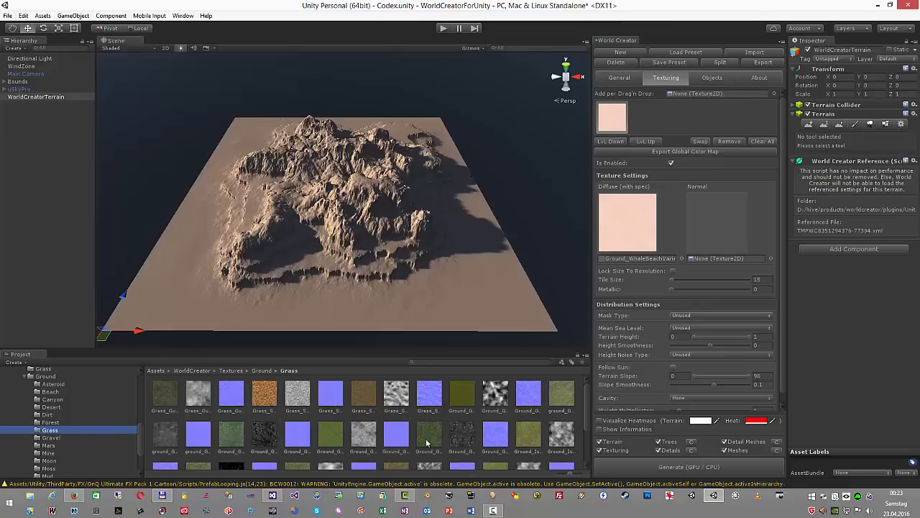
pyautogui.moveTo(711, 141); pyautogui.dragTo(716, 99)
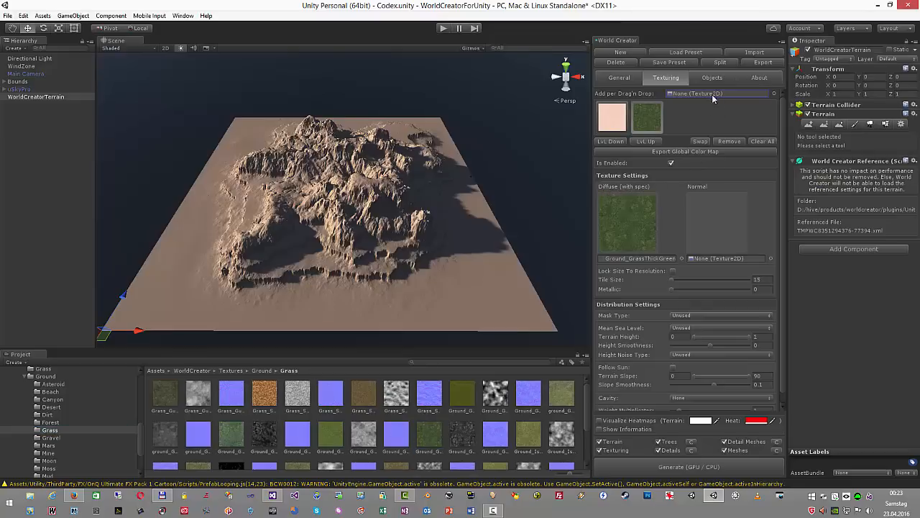
pyautogui.click(691, 466)
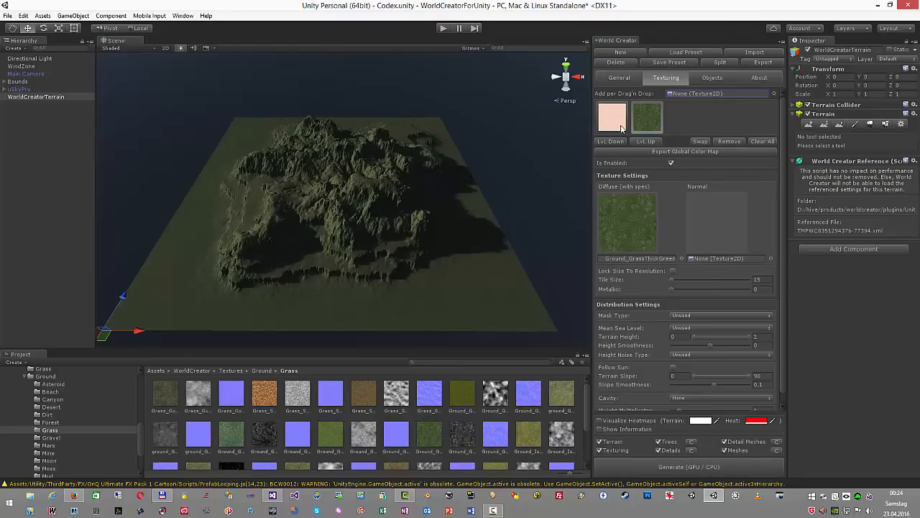
# Try grass texture Weight Multipliers of about 0.6894 and 0.4409, and set it back to 1, regenerating the terrain after each change
pyautogui.scroll(-1, 681, 305)
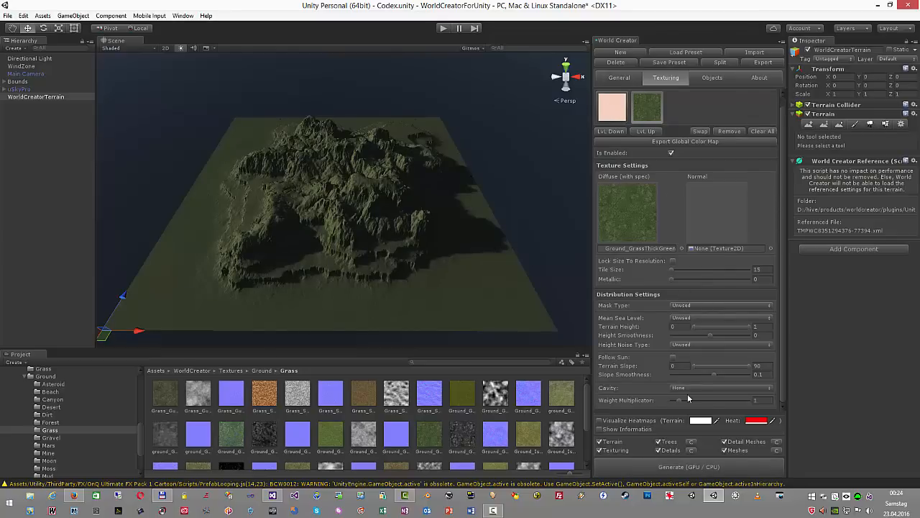
pyautogui.moveTo(680, 403); pyautogui.dragTo(677, 402)
pyautogui.click(688, 469)
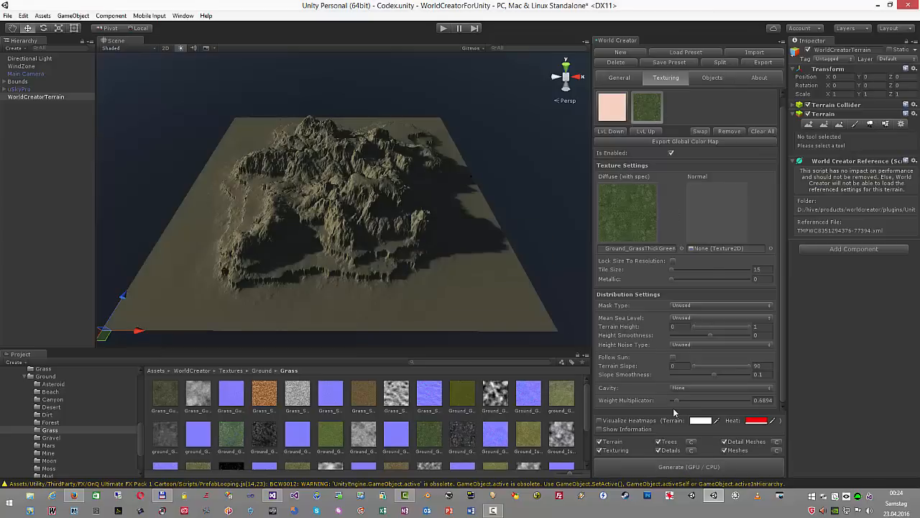
pyautogui.moveTo(678, 404); pyautogui.dragTo(676, 404)
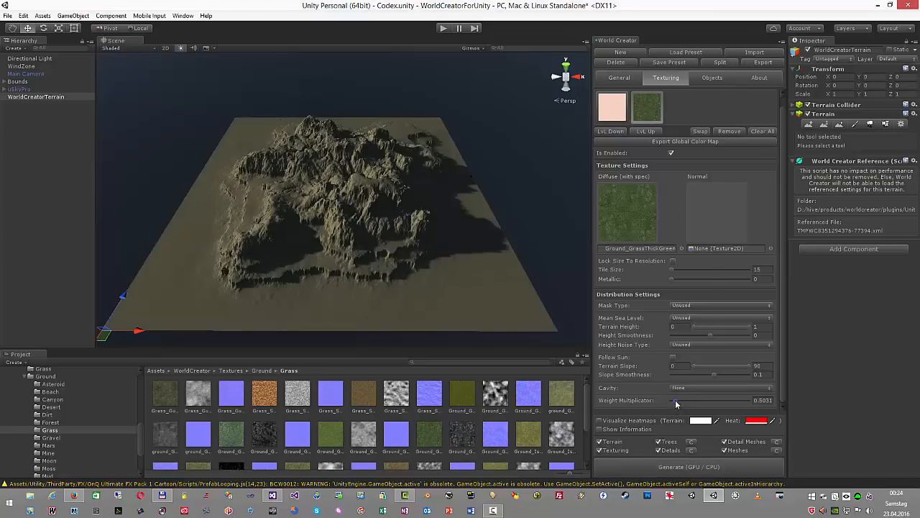
pyautogui.click(676, 469)
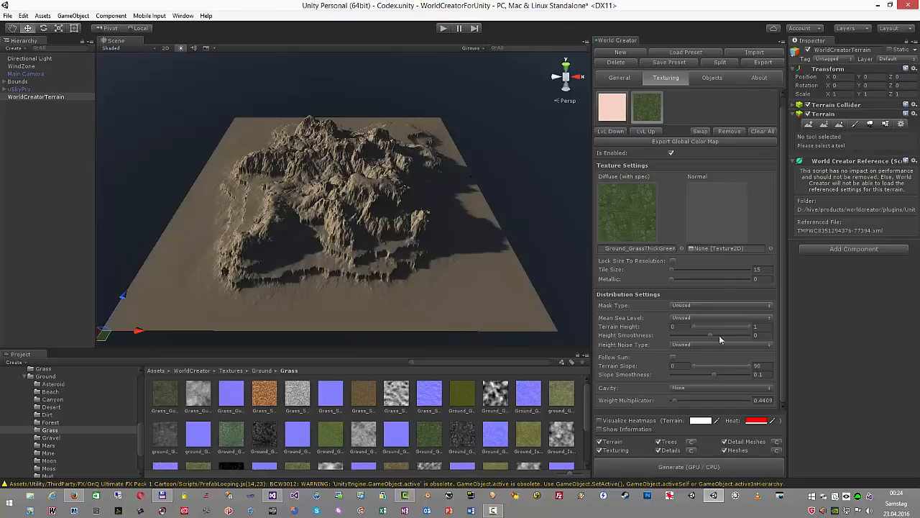
pyautogui.click(760, 401)
pyautogui.write('1')
pyautogui.click(697, 469)
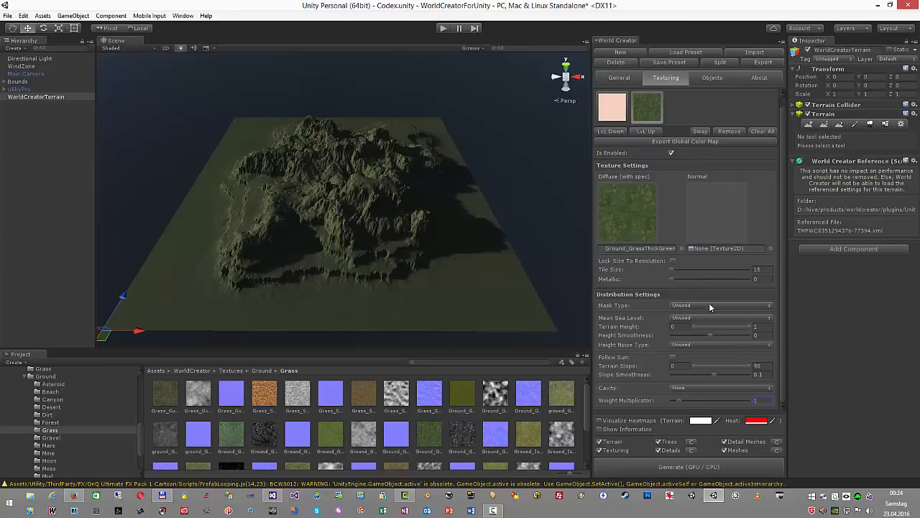
# Using the heatmap, raise the grass texture's minimum Terrain Height to about 0.2432, regenerate the terrain and turn the heatmap off
pyautogui.click(600, 421)
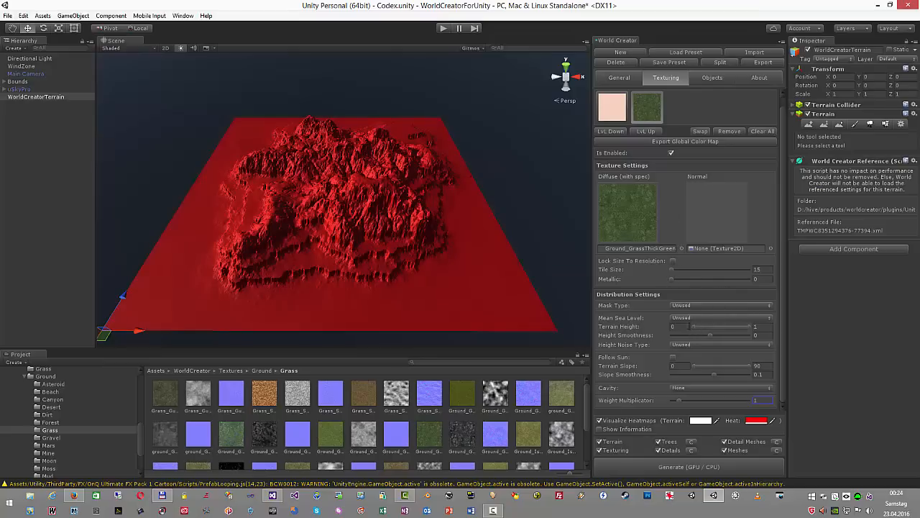
pyautogui.moveTo(695, 325); pyautogui.dragTo(708, 326)
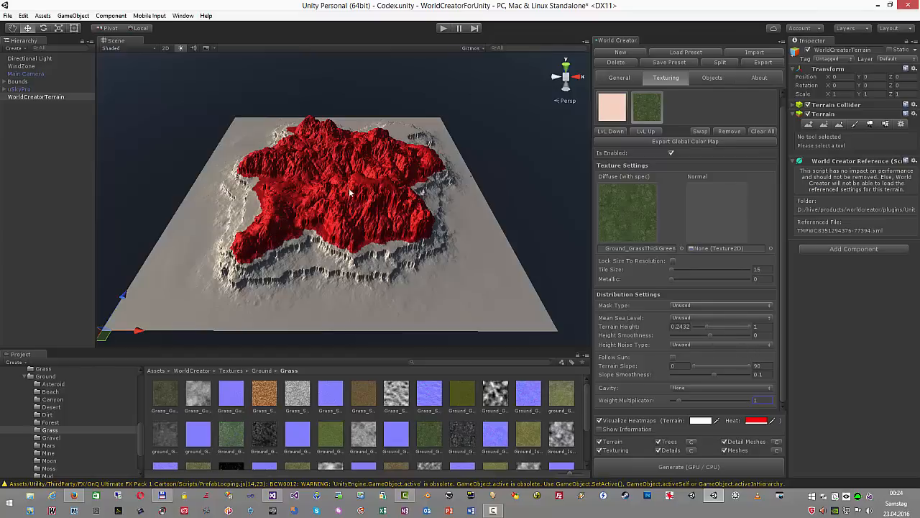
pyautogui.click(686, 466)
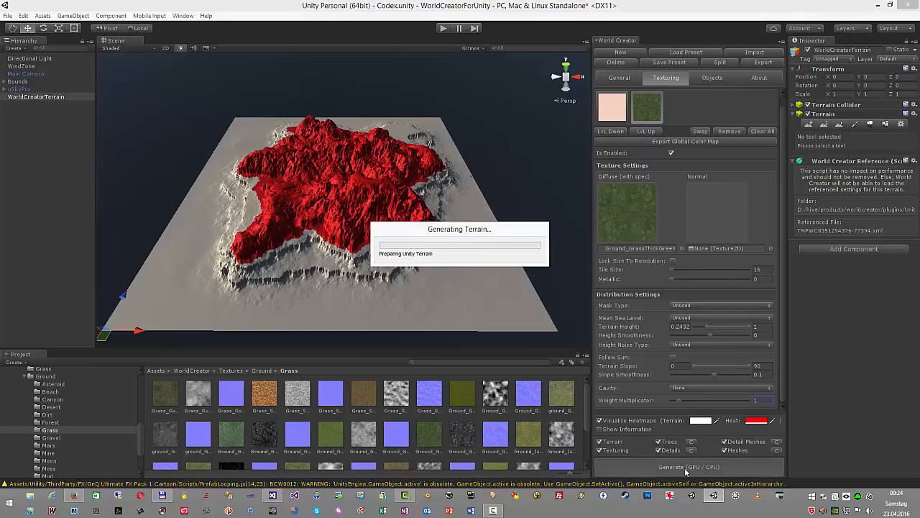
pyautogui.click(599, 421)
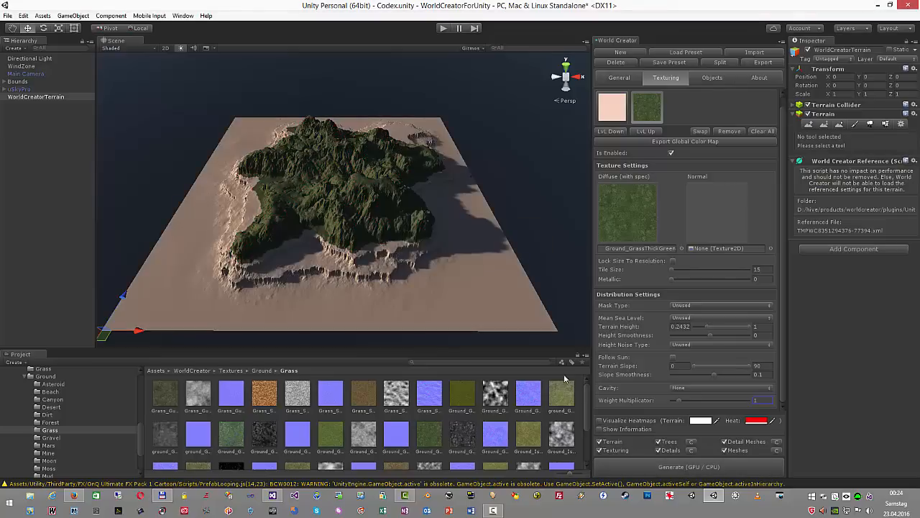
# Examine the border between the beach and grass textures up close and from above
pyautogui.keyDown('alt'); pyautogui.moveTo(368, 262); pyautogui.dragTo(352, 239); pyautogui.keyUp('alt')
pyautogui.press('w')
pyautogui.moveTo(352, 239); pyautogui.dragTo(538, 246, button='right')
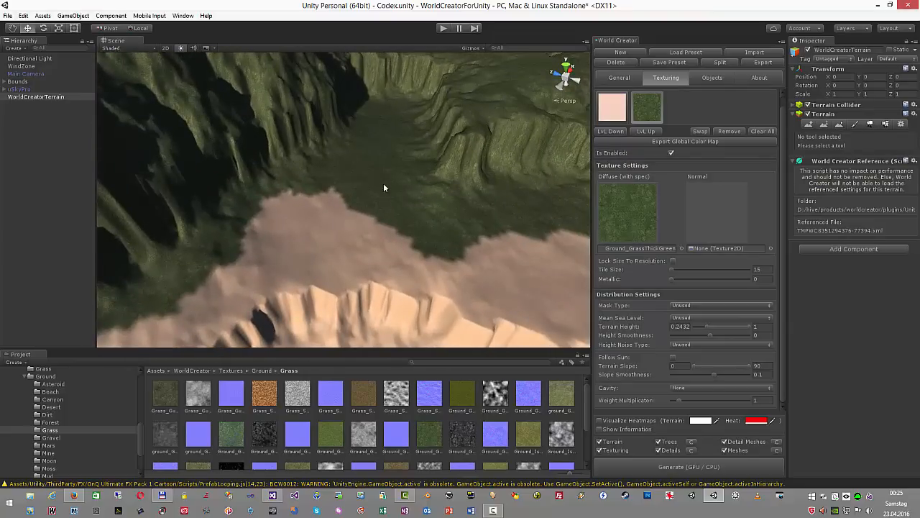
pyautogui.moveTo(406, 202); pyautogui.dragTo(302, 181, button='right')
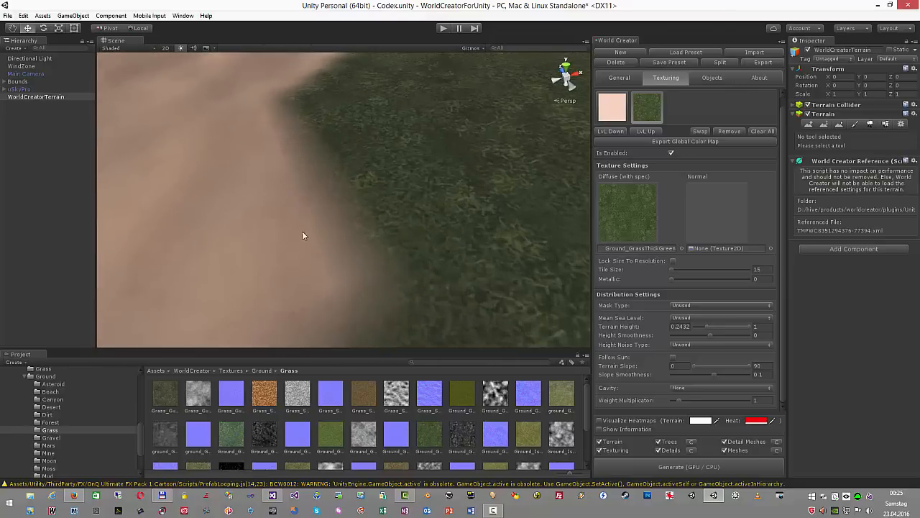
pyautogui.moveTo(303, 233); pyautogui.dragTo(403, 165, button='right')
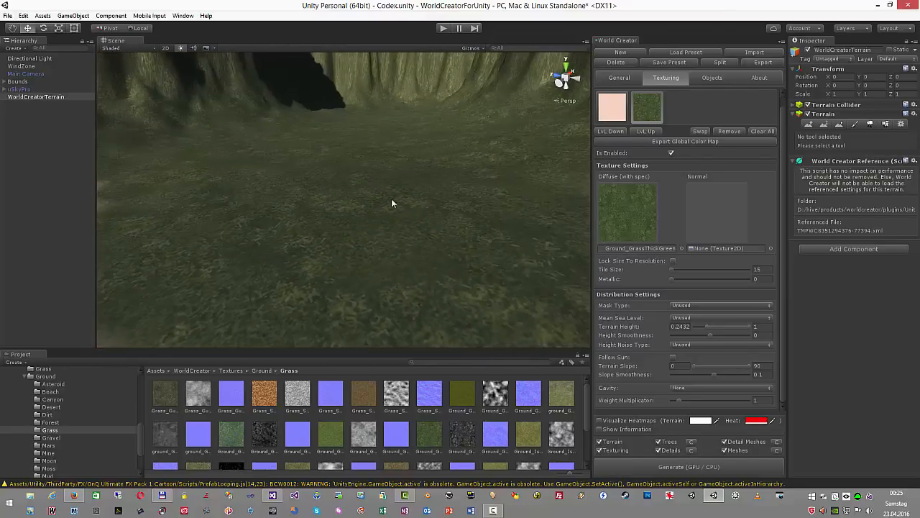
pyautogui.moveTo(391, 204); pyautogui.dragTo(398, 331, button='right')
pyautogui.keyDown('alt'); pyautogui.moveTo(396, 340); pyautogui.dragTo(400, 352); pyautogui.keyUp('alt')
pyautogui.keyDown('alt'); pyautogui.moveTo(467, 223); pyautogui.dragTo(433, 219); pyautogui.keyUp('alt')
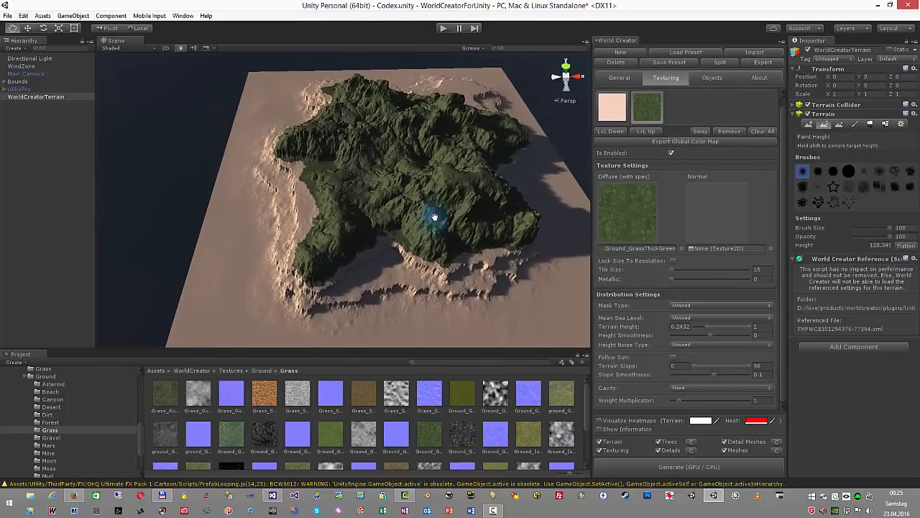
pyautogui.press('q')
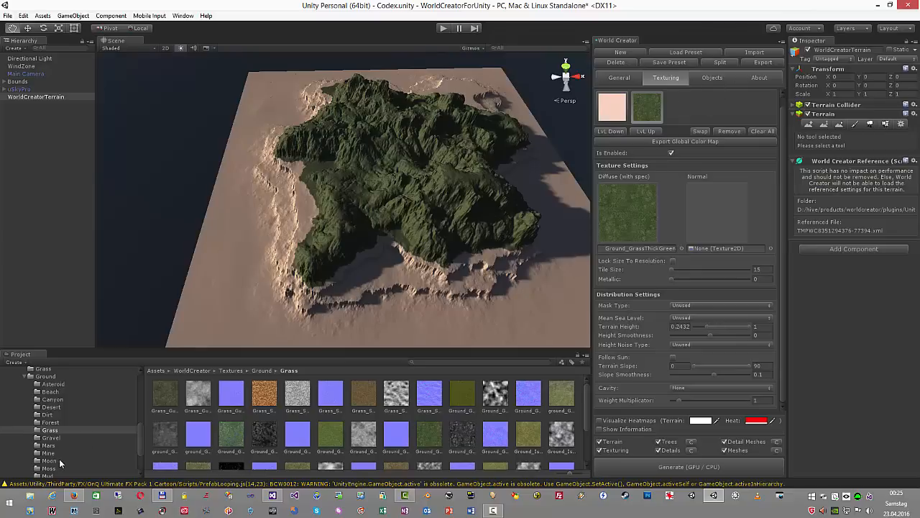
# Add the rock_guiWallSmooth09 texture from the Rocky ground folder as the third terrain texture
pyautogui.scroll(-3, 65, 457)
pyautogui.click(49, 425)
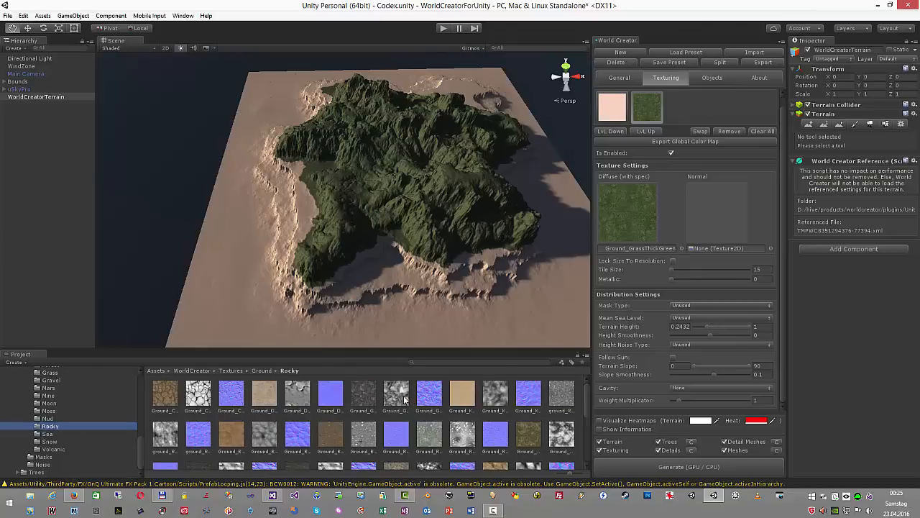
pyautogui.scroll(-5, 317, 430)
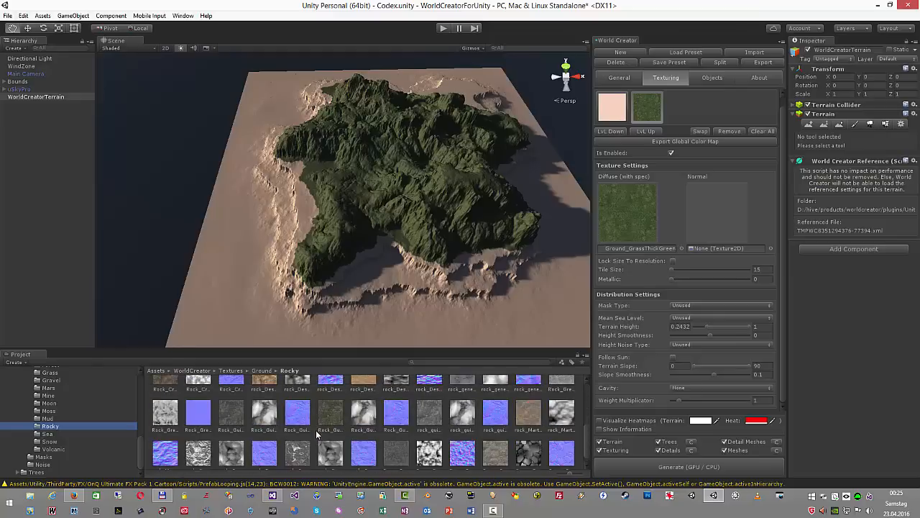
pyautogui.scroll(-1, 315, 430)
pyautogui.moveTo(432, 410); pyautogui.dragTo(699, 96)
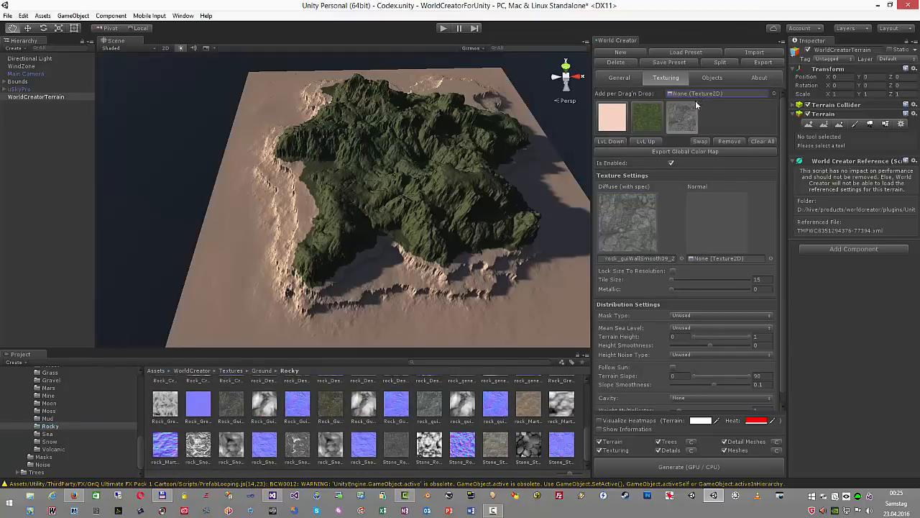
# With the heatmap shown, try the Convex cavity on the rock texture and set its Cavity to Concave
pyautogui.click(601, 421)
pyautogui.scroll(-1, 686, 325)
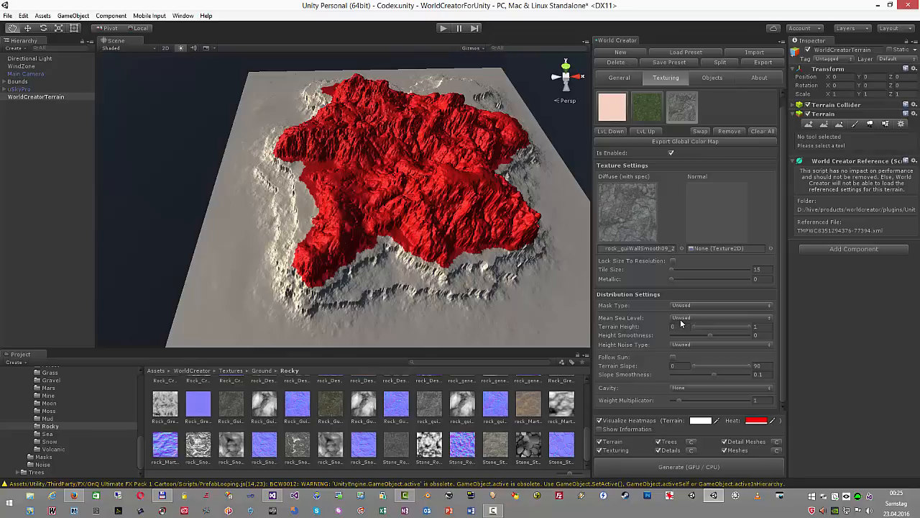
pyautogui.click(679, 385)
pyautogui.click(691, 409)
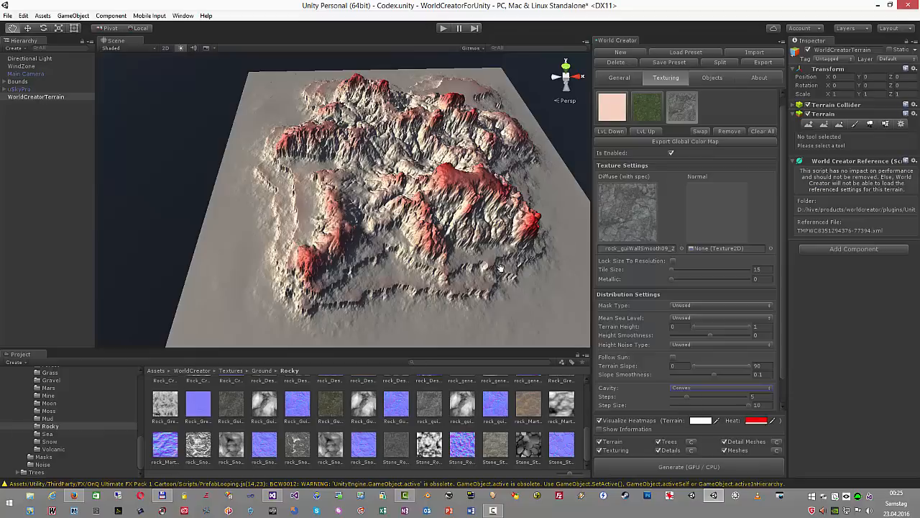
pyautogui.click(684, 388)
pyautogui.click(691, 406)
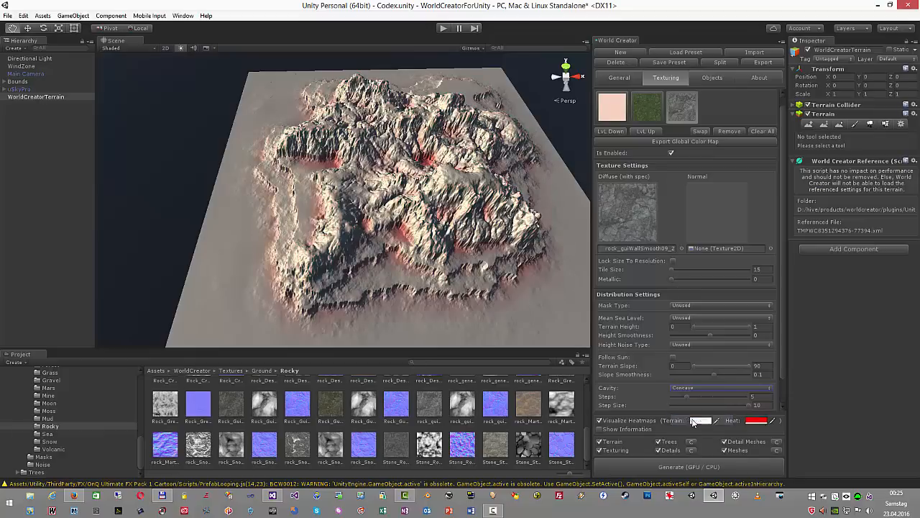
# Change the heatmap's terrain color to black (000000FF) and inspect the rock texture's distribution
pyautogui.keyDown('alt'); pyautogui.moveTo(406, 238); pyautogui.dragTo(550, 251); pyautogui.keyUp('alt')
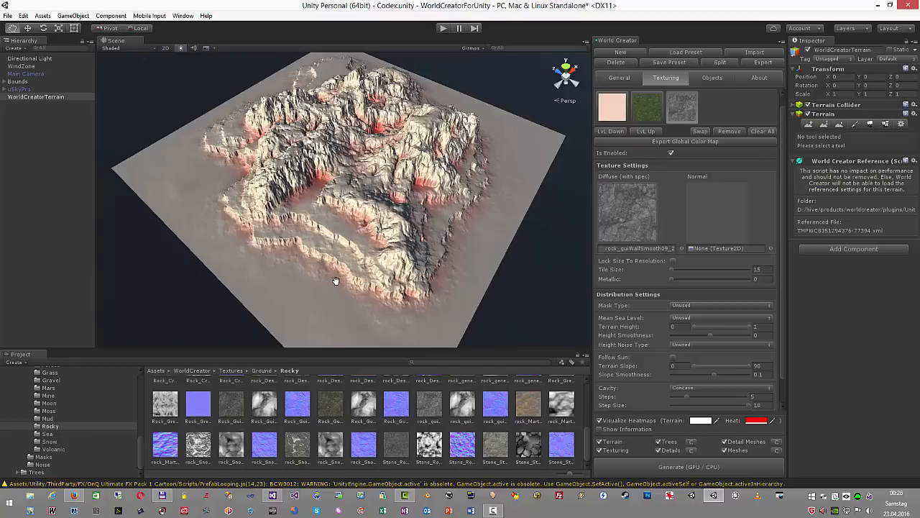
pyautogui.click(700, 420)
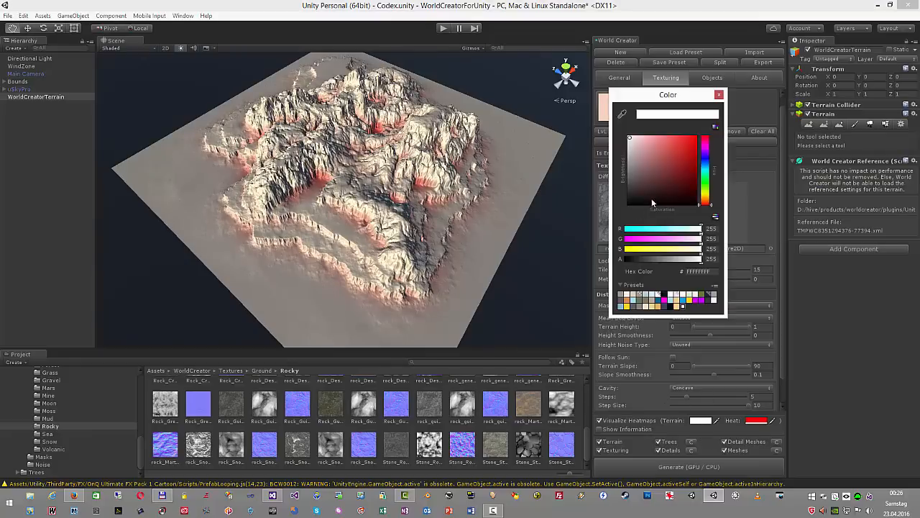
pyautogui.moveTo(652, 206); pyautogui.dragTo(597, 223)
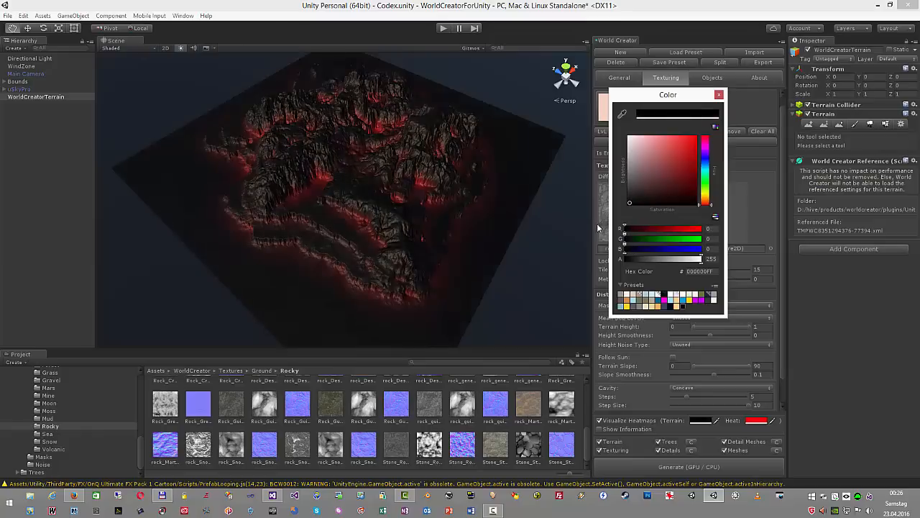
pyautogui.click(719, 96)
pyautogui.keyDown('alt'); pyautogui.moveTo(429, 179); pyautogui.dragTo(359, 165); pyautogui.keyUp('alt')
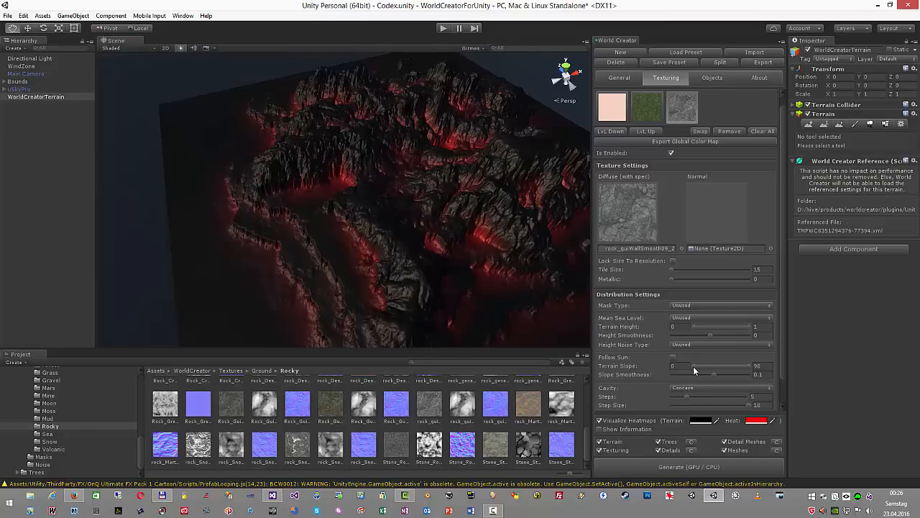
# Raise the rock texture's cavity Strength to about 2.4285 and its minimum Terrain Slope to about 12.972
pyautogui.scroll(-2, 698, 389)
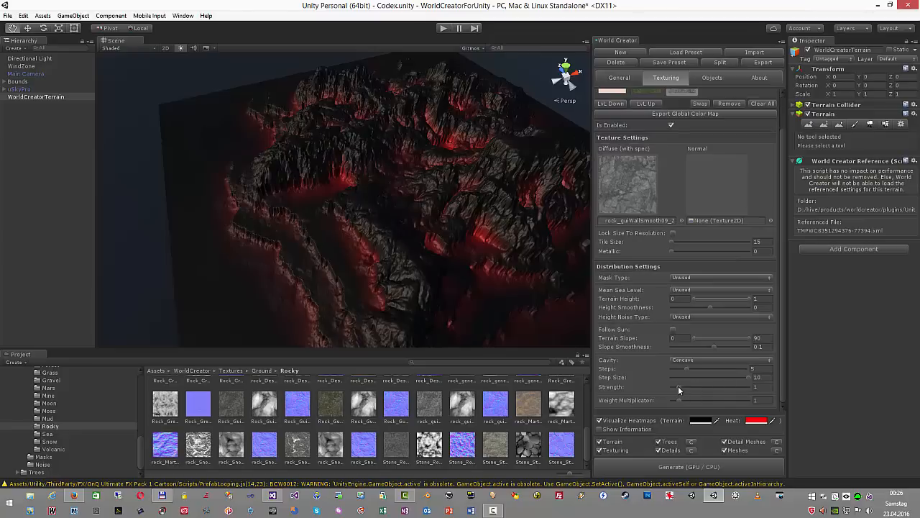
pyautogui.moveTo(678, 386); pyautogui.dragTo(689, 387)
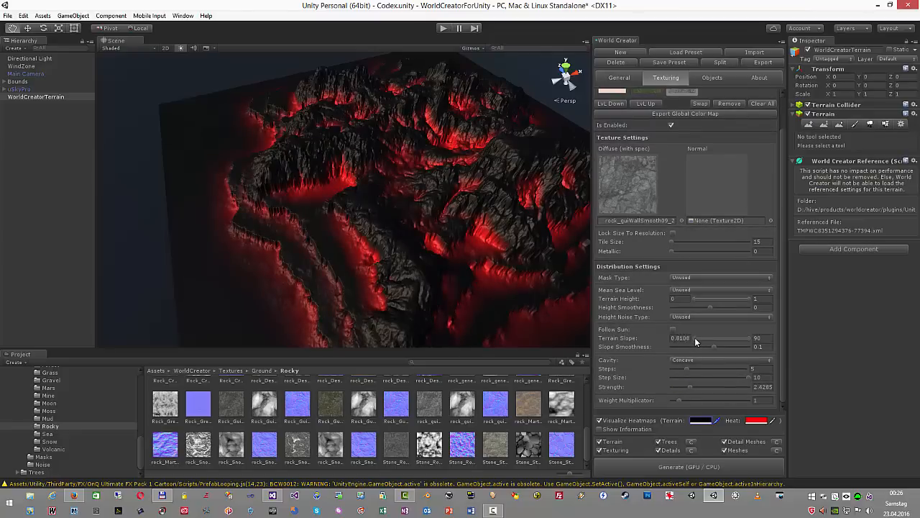
pyautogui.moveTo(694, 337); pyautogui.dragTo(702, 338)
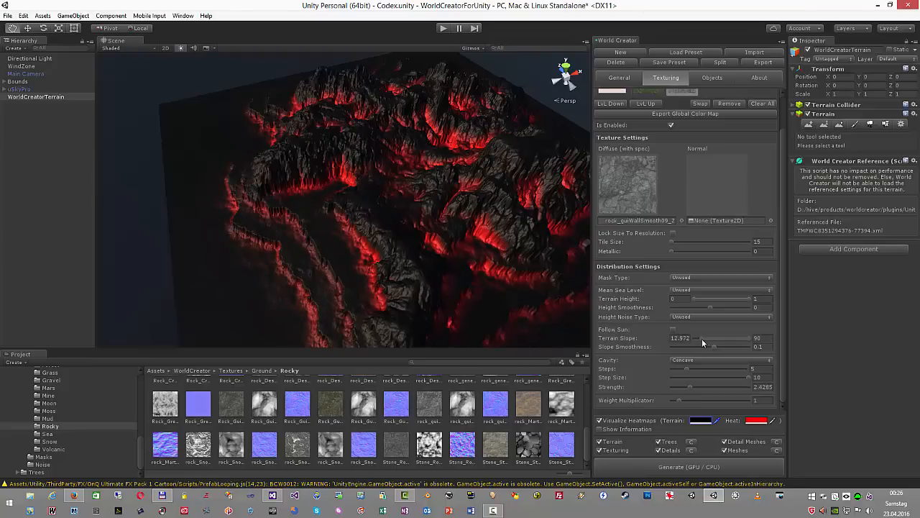
# Turn the heatmap off and regenerate the terrain with the rock texture
pyautogui.click(601, 420)
pyautogui.click(671, 467)
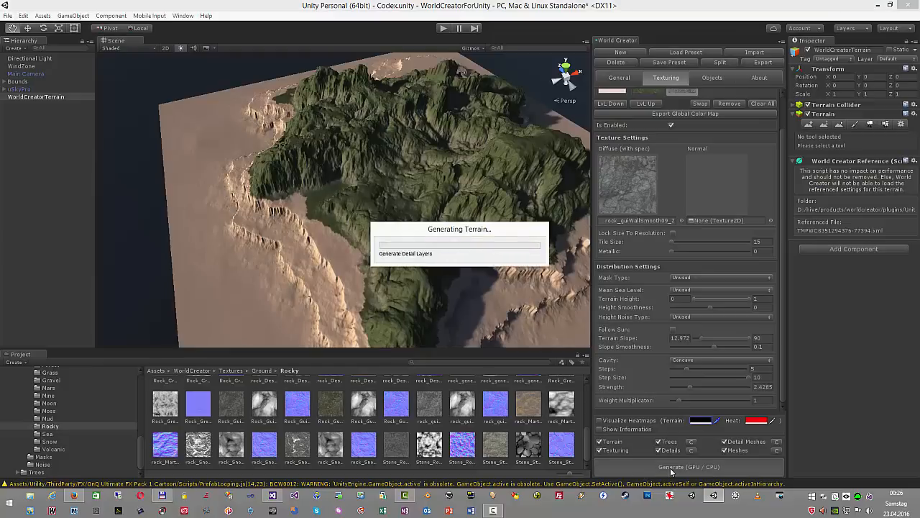
pyautogui.keyDown('alt'); pyautogui.moveTo(443, 265); pyautogui.dragTo(466, 282); pyautogui.keyUp('alt')
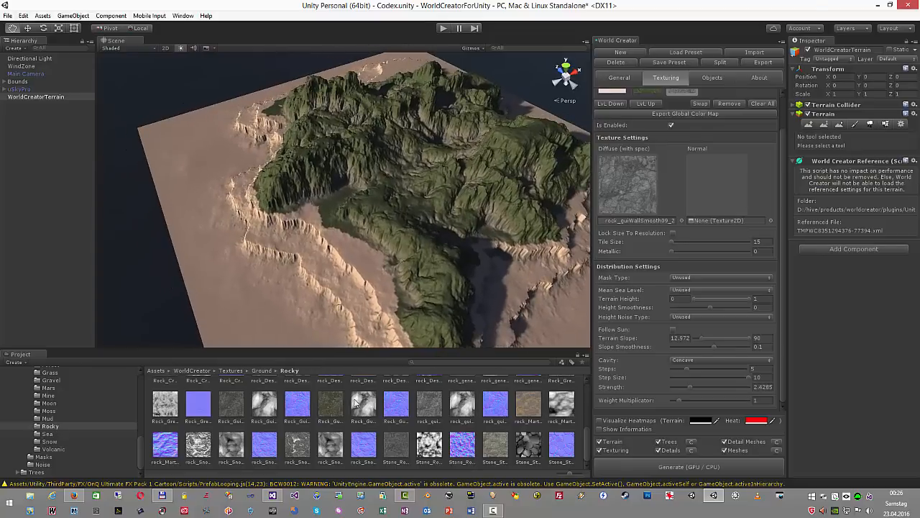
# Add the Ground_MuddyGrass texture from the Mud ground folder as the fourth texture and, with the heatmap shown, set its Cavity to Convex
pyautogui.click(50, 418)
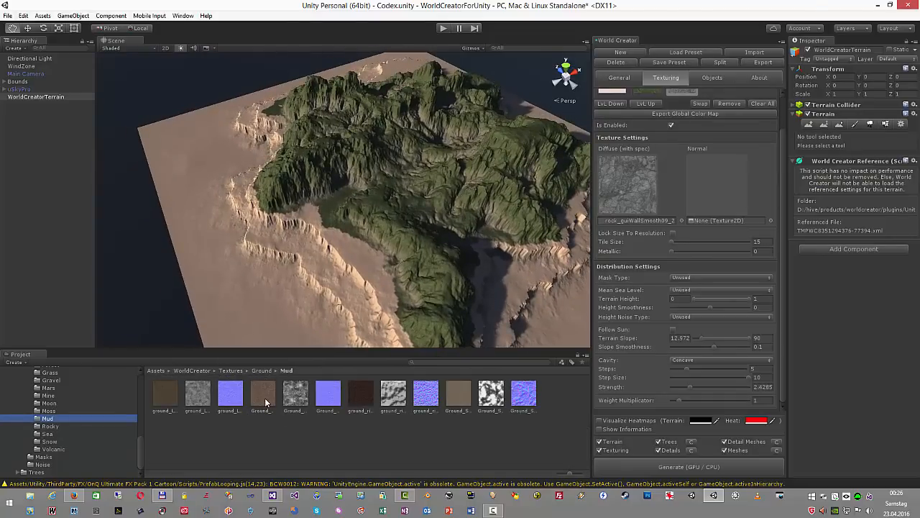
pyautogui.moveTo(262, 397); pyautogui.dragTo(689, 95)
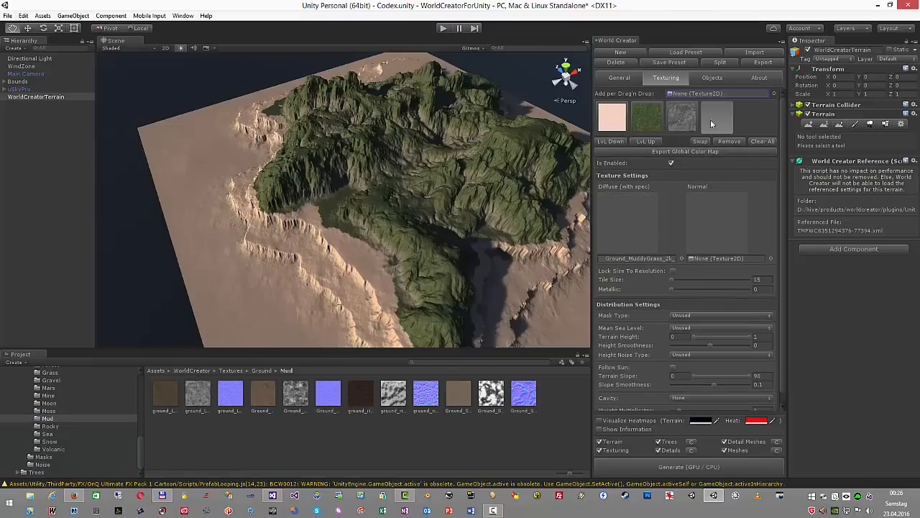
pyautogui.click(599, 420)
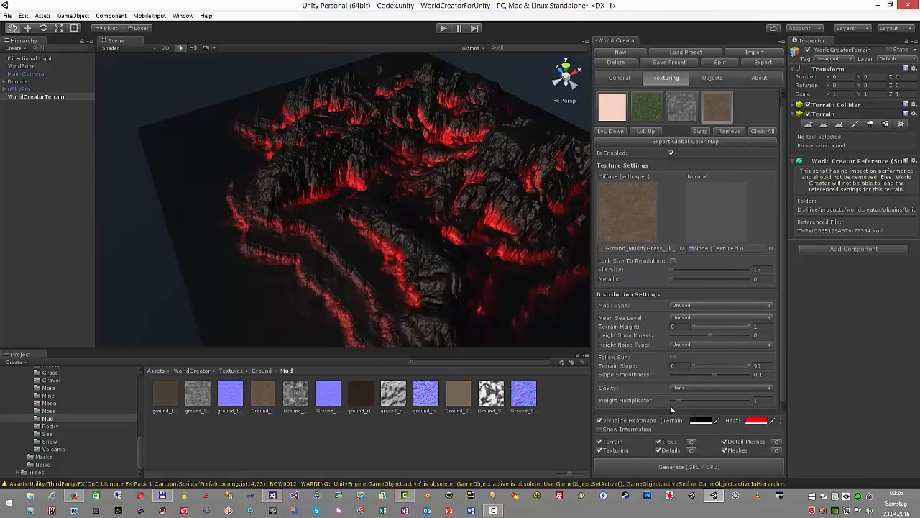
pyautogui.click(683, 387)
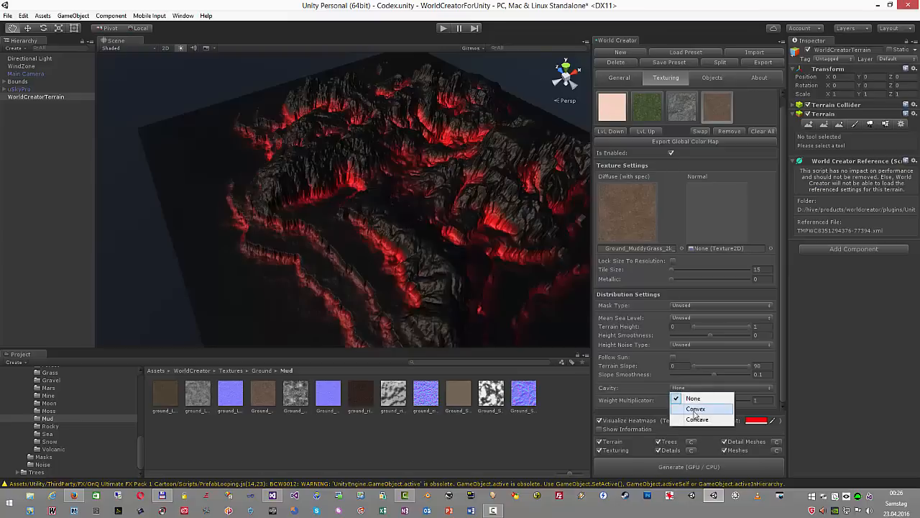
pyautogui.click(694, 409)
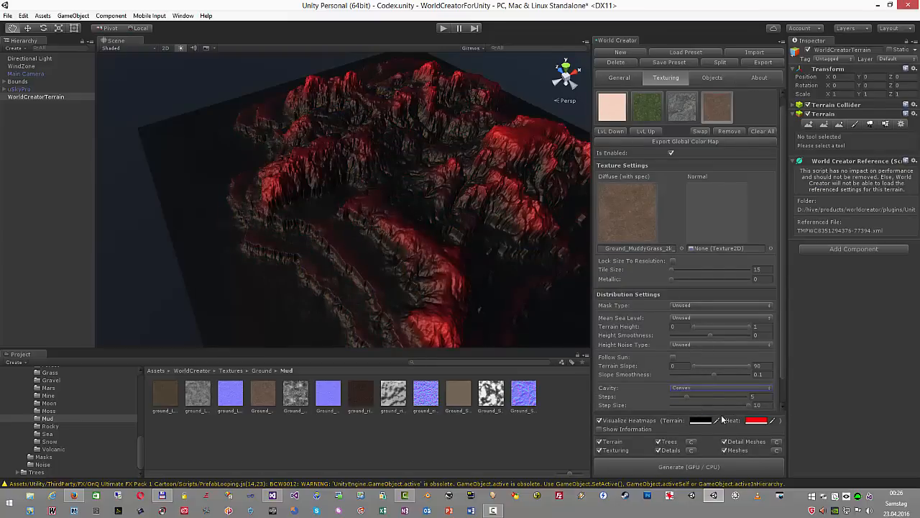
# Raise the muddy grass texture's minimum Terrain Slope to about 42.972, then regenerate the terrain with the heatmap off
pyautogui.scroll(-2, 712, 386)
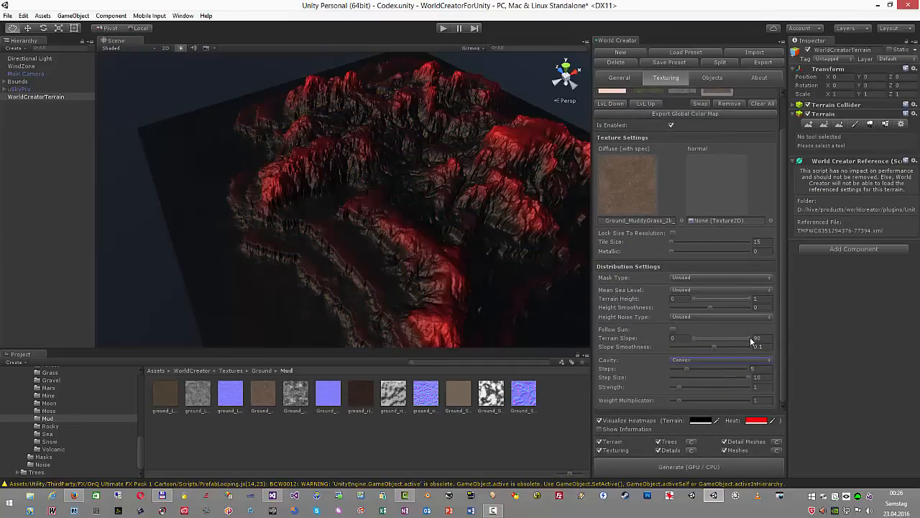
pyautogui.moveTo(741, 338); pyautogui.dragTo(711, 343)
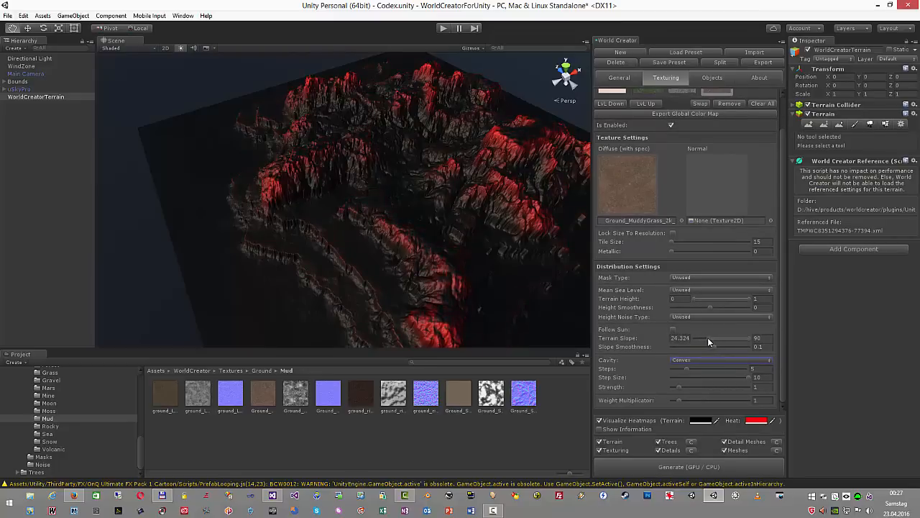
pyautogui.moveTo(714, 337); pyautogui.dragTo(719, 338)
pyautogui.click(601, 420)
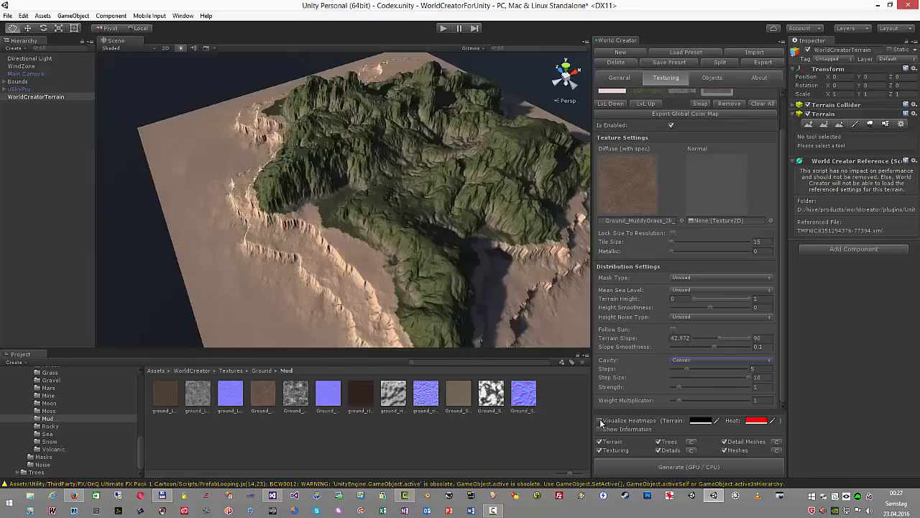
pyautogui.click(643, 467)
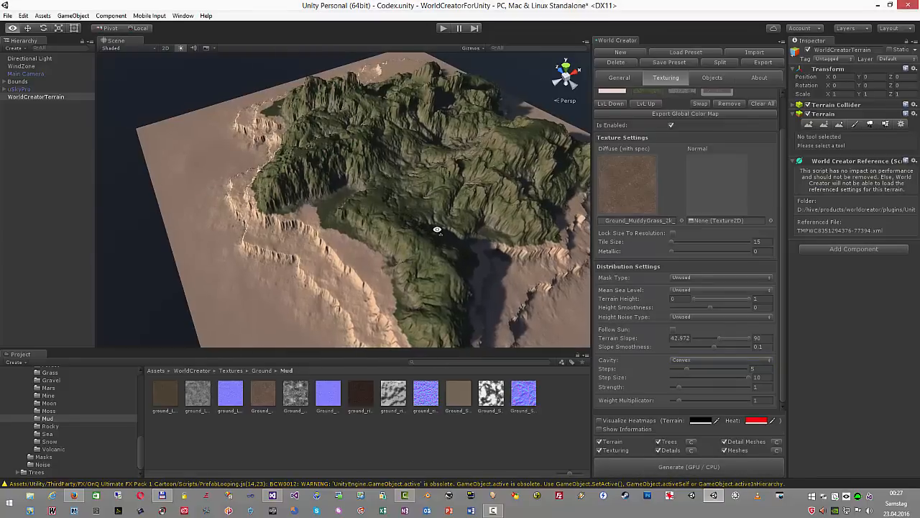
# Add the Grass_SVGgrassPatches texture from the Grass ground folder as the fifth texture and set its Cavity to Convex, showing the heatmap
pyautogui.click(49, 373)
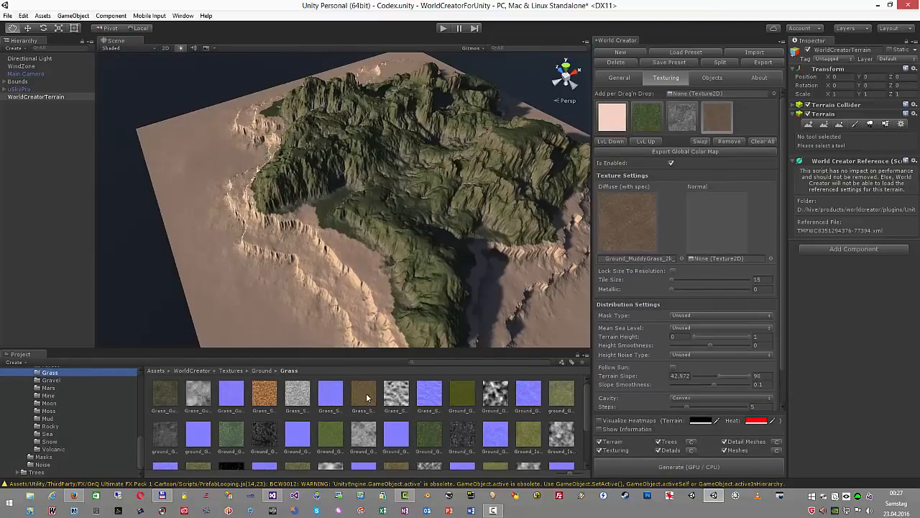
pyautogui.moveTo(367, 397); pyautogui.dragTo(709, 94)
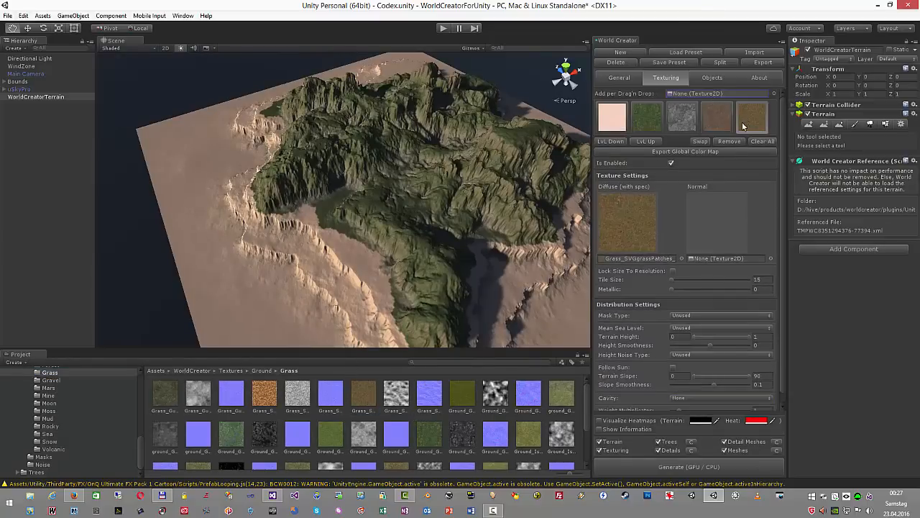
pyautogui.click(683, 388)
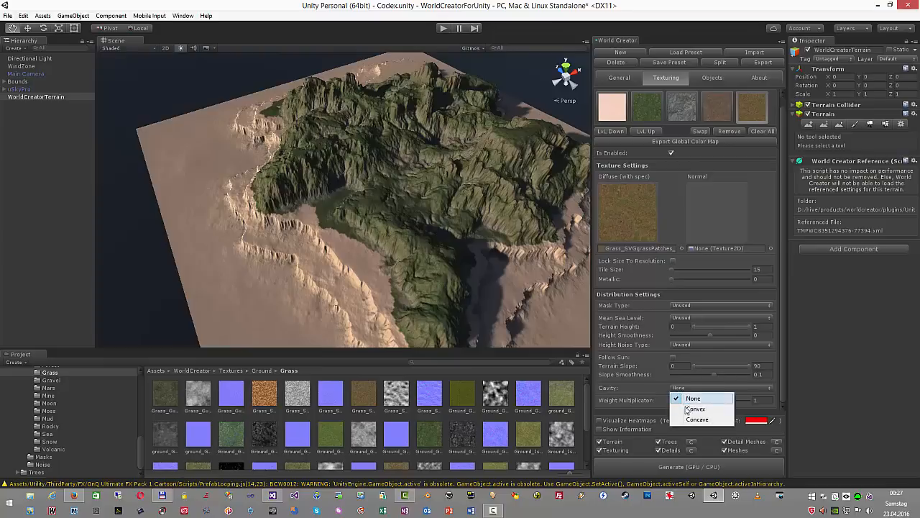
pyautogui.click(686, 406)
pyautogui.click(601, 421)
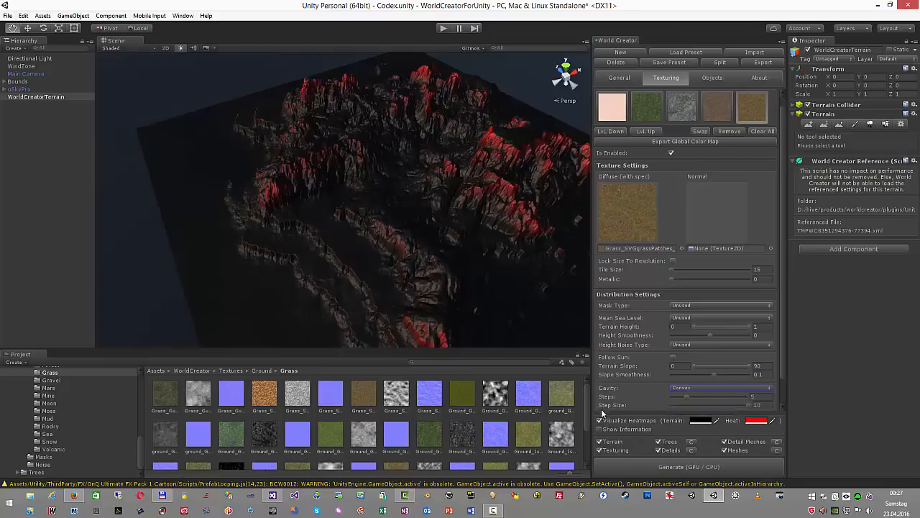
# Try the Concave cavity on the grass patches texture and set it back to Convex
pyautogui.click(699, 388)
pyautogui.click(696, 419)
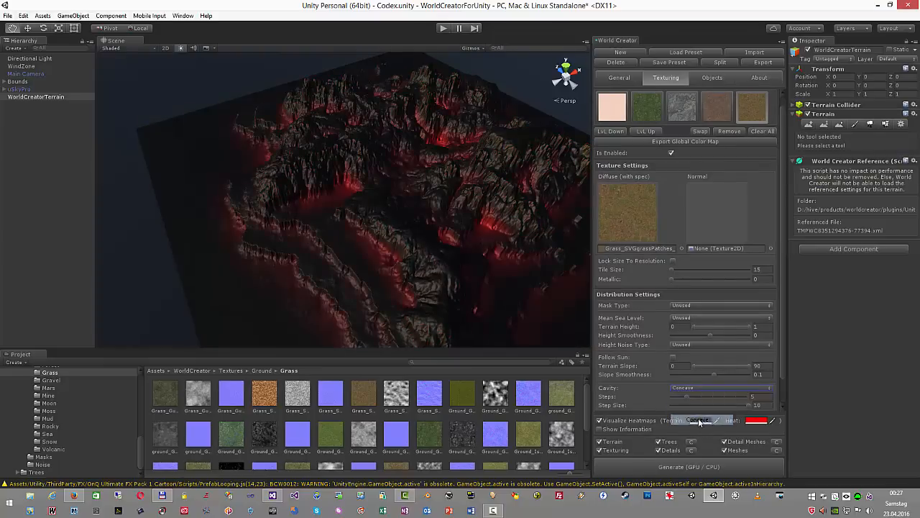
pyautogui.click(701, 388)
pyautogui.click(690, 407)
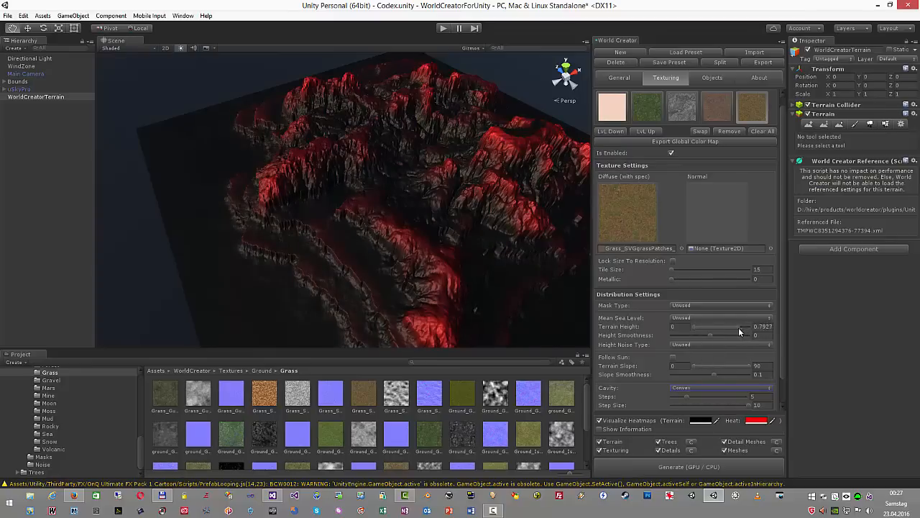
# Keep the grass patches texture's Terrain Height at 0 to 1, limit its maximum Terrain Slope to about 38.918, and regenerate without the heatmap
pyautogui.moveTo(741, 326); pyautogui.dragTo(752, 326)
pyautogui.moveTo(694, 325)
pyautogui.mouseDown()
pyautogui.moveTo(718, 325)
pyautogui.moveTo(691, 325)
pyautogui.mouseUp()
pyautogui.moveTo(697, 365); pyautogui.dragTo(721, 365)
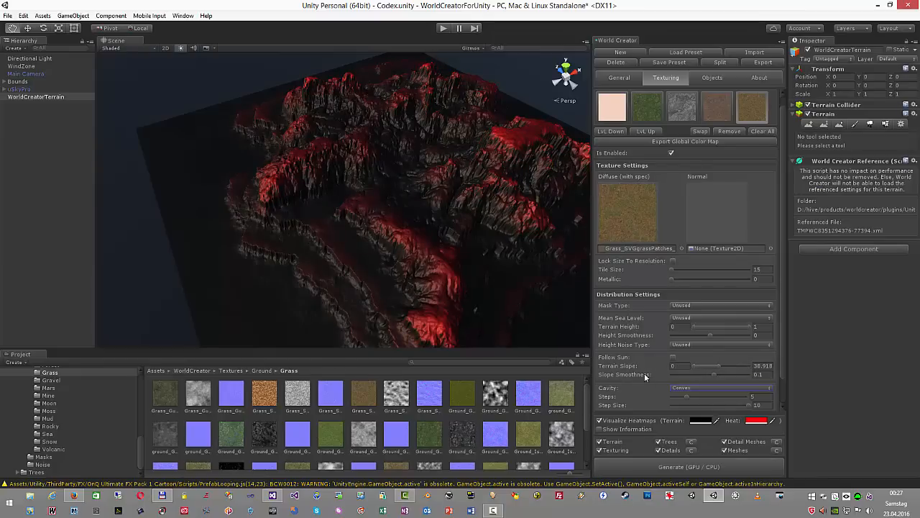
pyautogui.click(599, 419)
pyautogui.click(620, 466)
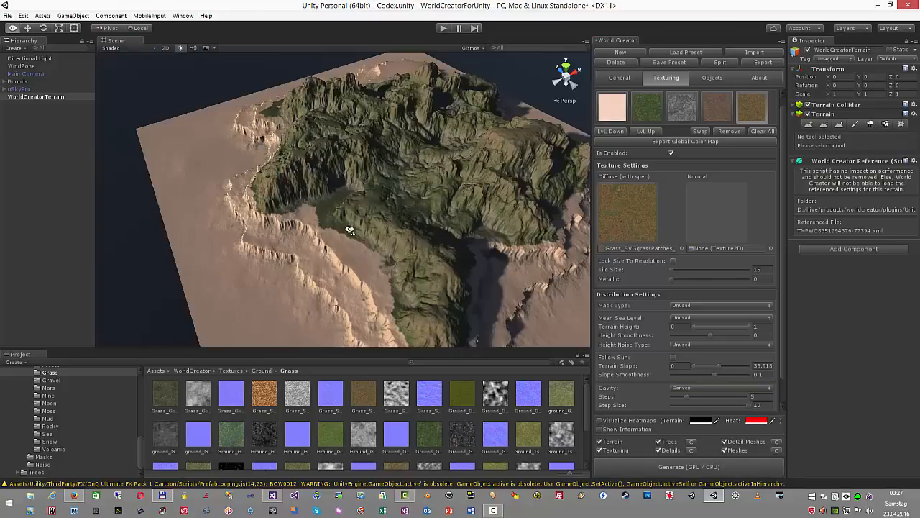
pyautogui.keyDown('alt'); pyautogui.moveTo(352, 230); pyautogui.dragTo(373, 235); pyautogui.keyUp('alt')
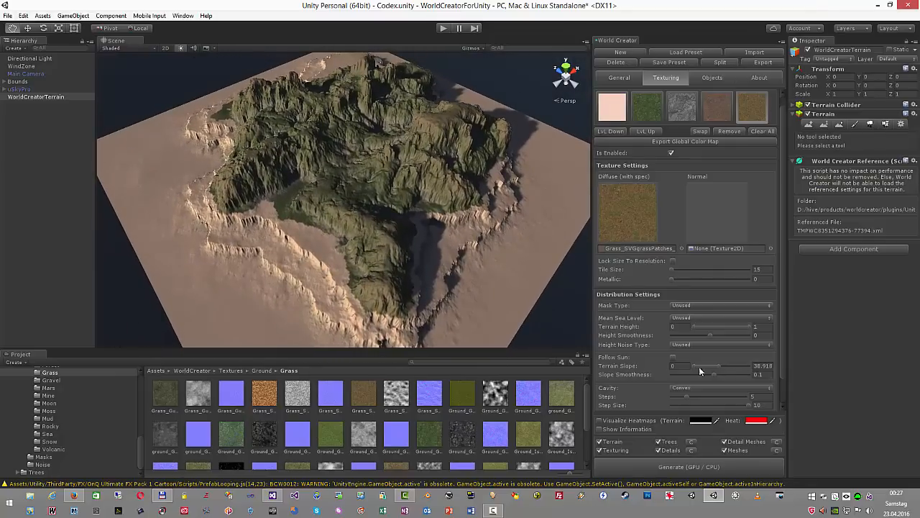
# Try a Dynamic mask on the grass patches texture with Noise Scale about 9.09, Noise Seed 847 and Noise Octaves 9
pyautogui.click(677, 305)
pyautogui.click(693, 326)
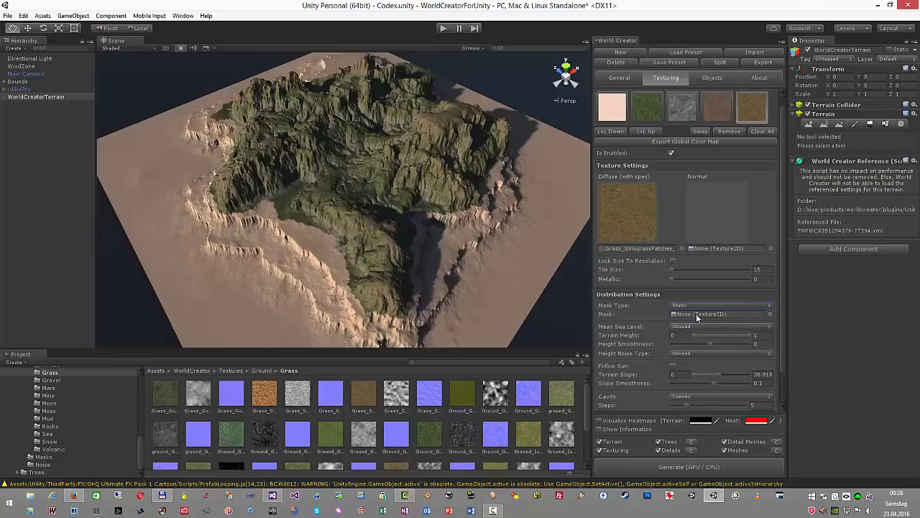
pyautogui.click(688, 307)
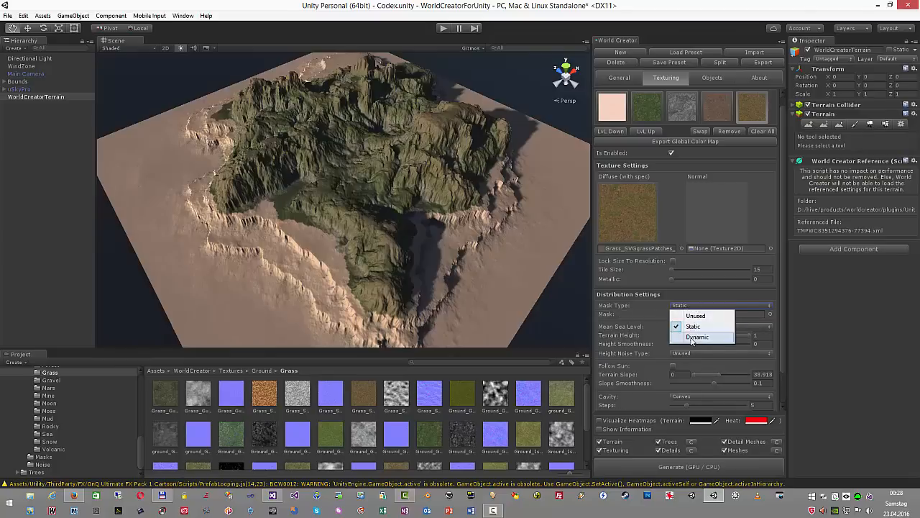
pyautogui.click(688, 334)
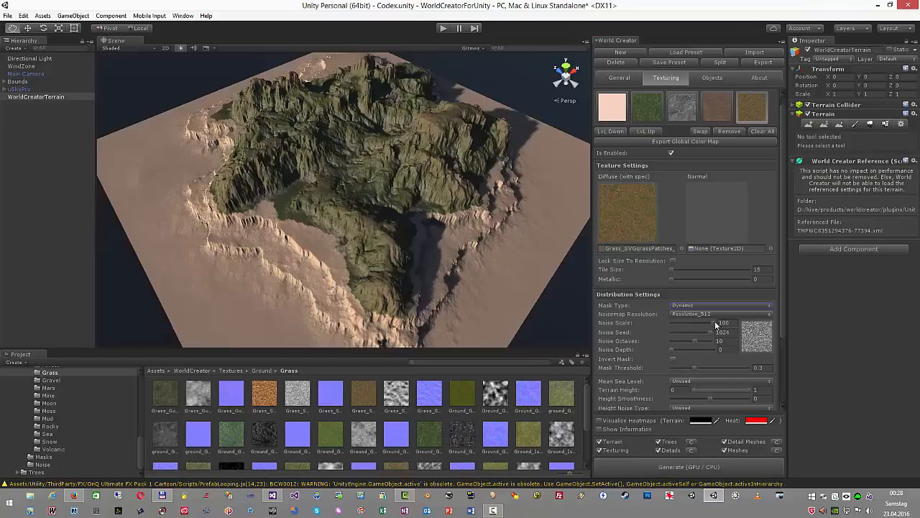
pyautogui.moveTo(715, 328); pyautogui.dragTo(678, 327)
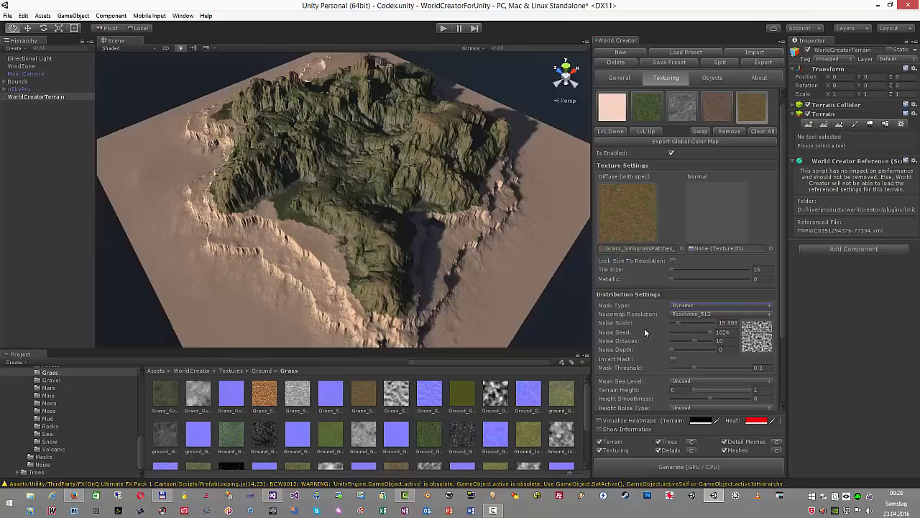
pyautogui.moveTo(679, 324); pyautogui.dragTo(670, 351)
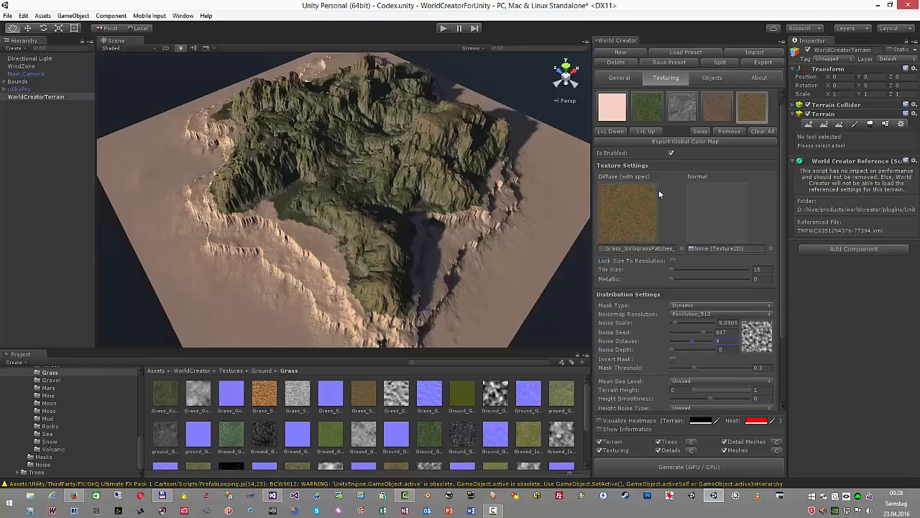
# Add the Rock_SeaBed albedo texture from the Sea ground folder as the sixth texture
pyautogui.scroll(-3, 316, 406)
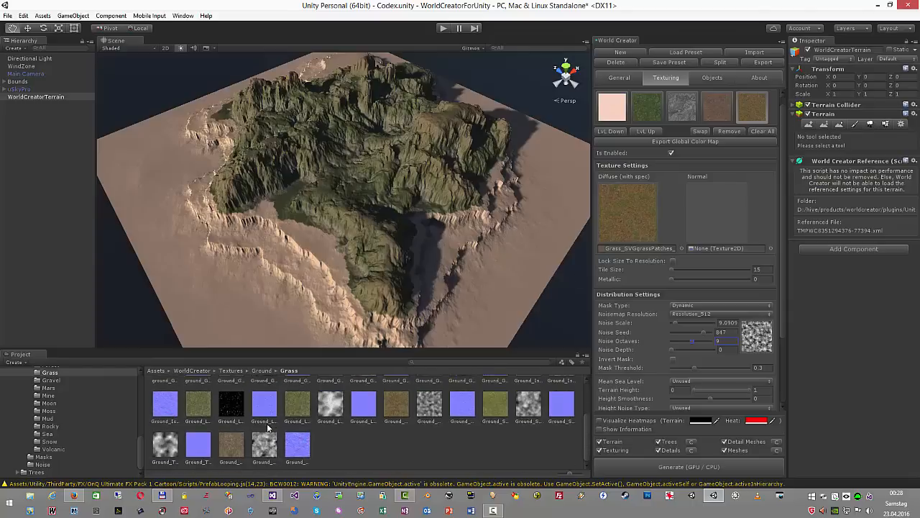
pyautogui.click(48, 434)
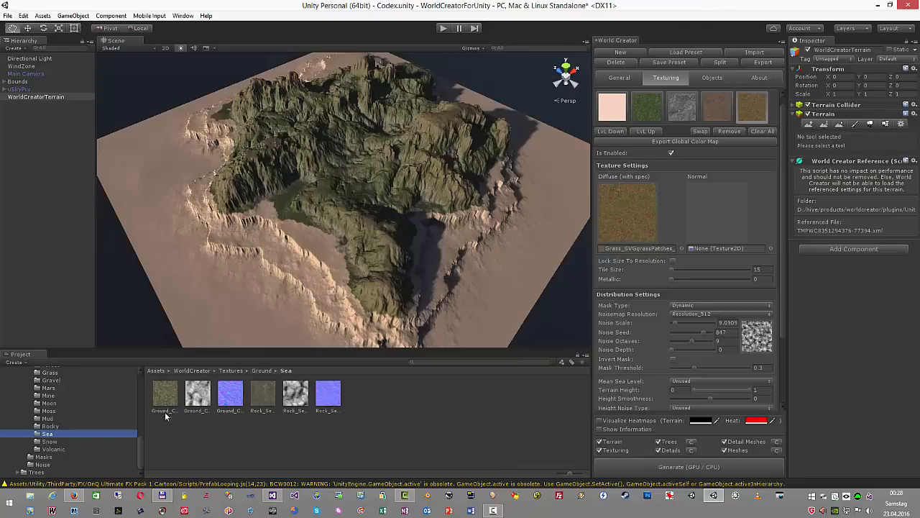
pyautogui.moveTo(264, 405); pyautogui.dragTo(686, 245)
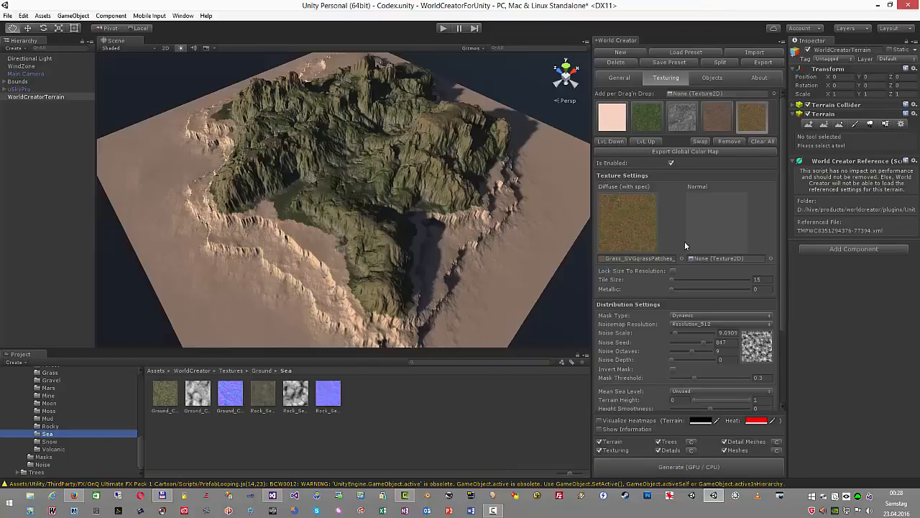
pyautogui.moveTo(265, 401); pyautogui.dragTo(693, 99)
pyautogui.scroll(-3, 653, 331)
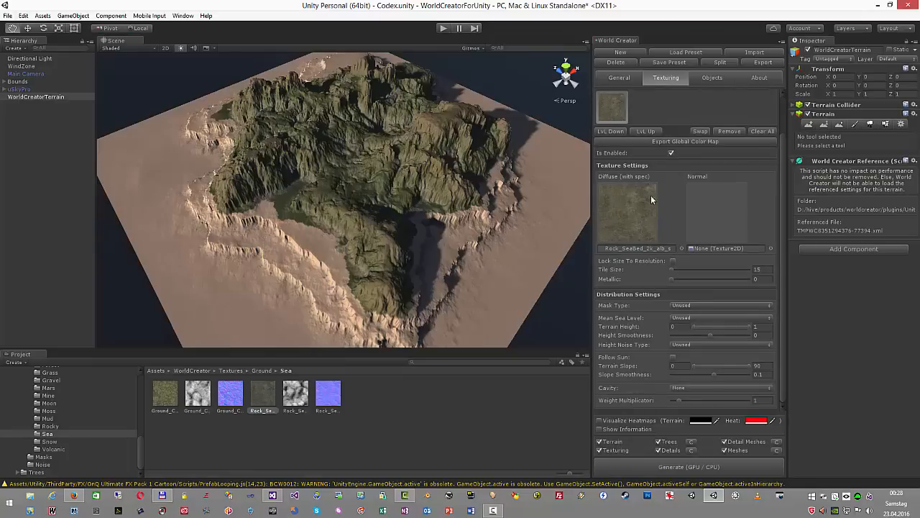
# Set the grass patches texture's Mask Type back to Unused
pyautogui.scroll(3, 652, 199)
pyautogui.click(756, 119)
pyautogui.click(713, 349)
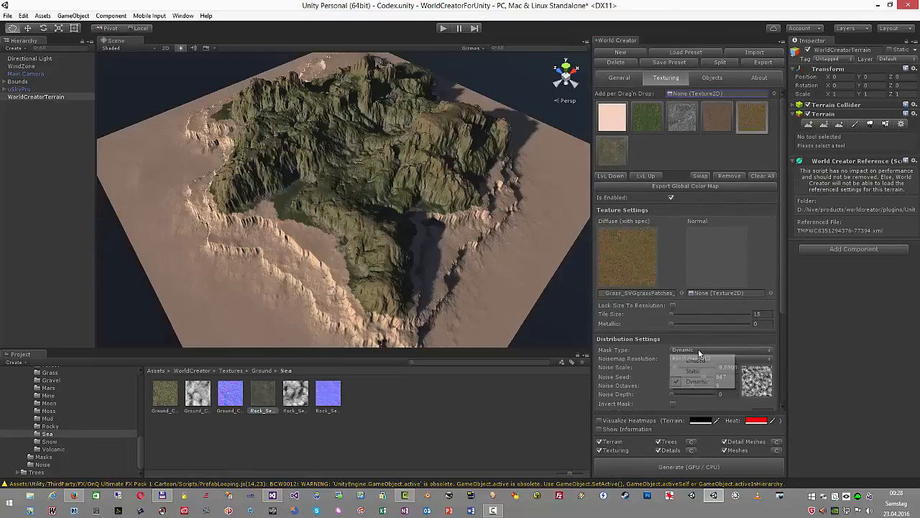
pyautogui.click(690, 360)
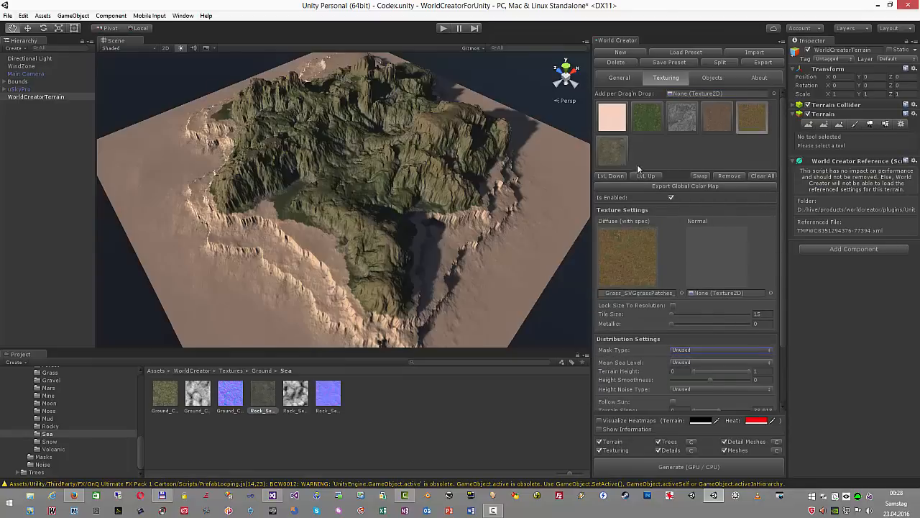
# Give the seabed texture a Dynamic mask with Noise Scale about 40.909, showing the heatmap on the terrain
pyautogui.click(618, 151)
pyautogui.click(698, 350)
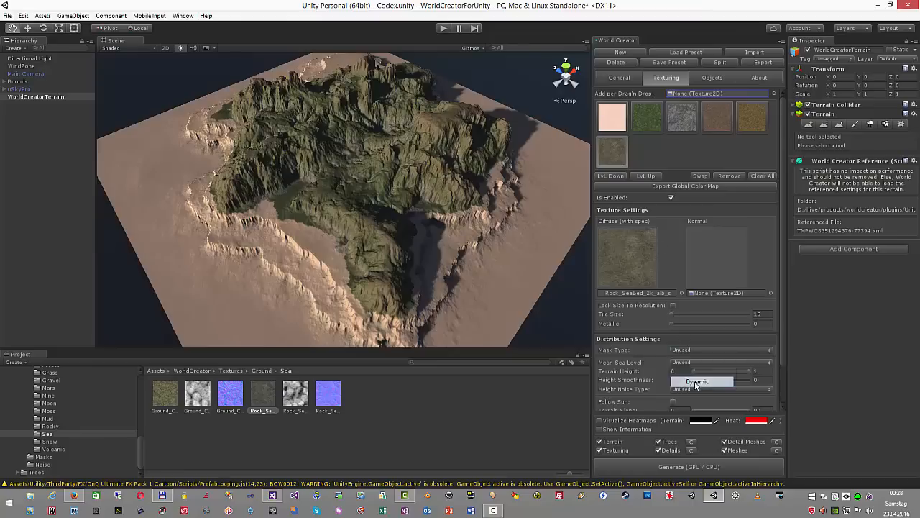
pyautogui.click(698, 381)
pyautogui.scroll(-3, 719, 325)
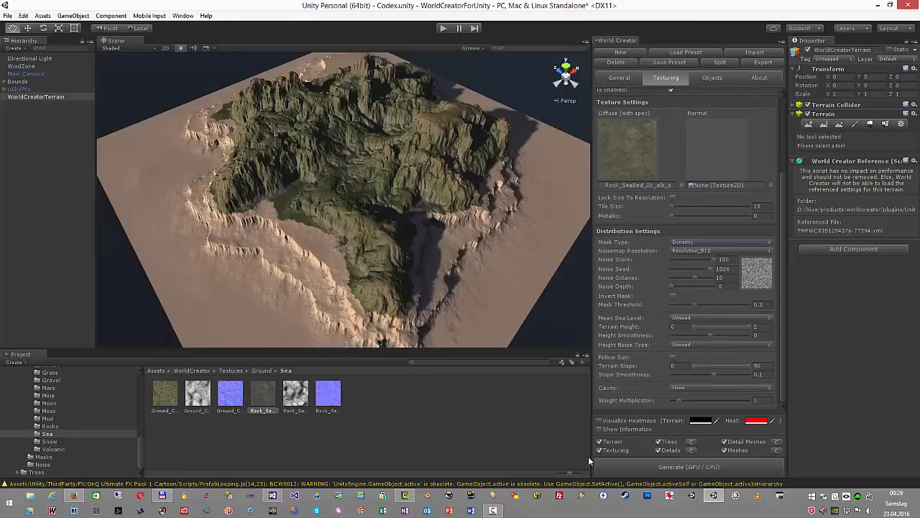
pyautogui.click(599, 420)
pyautogui.scroll(5, 487, 185)
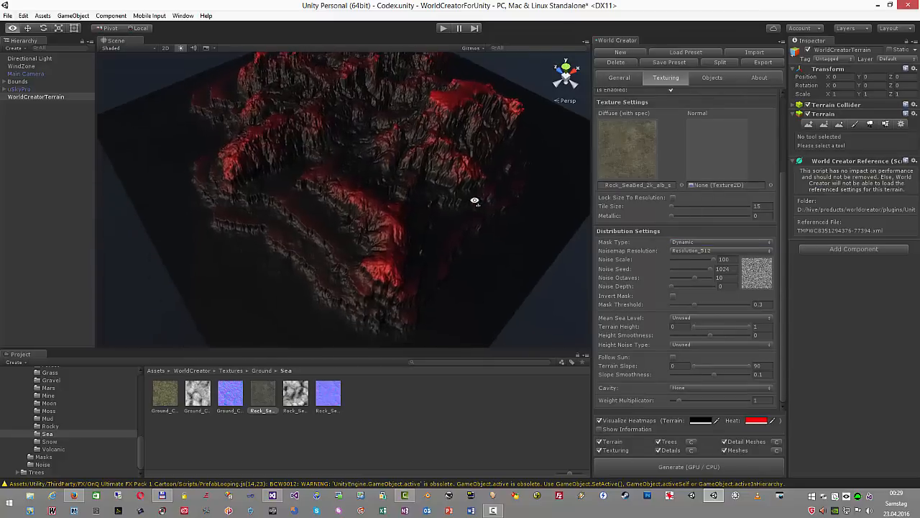
pyautogui.scroll(3, 701, 255)
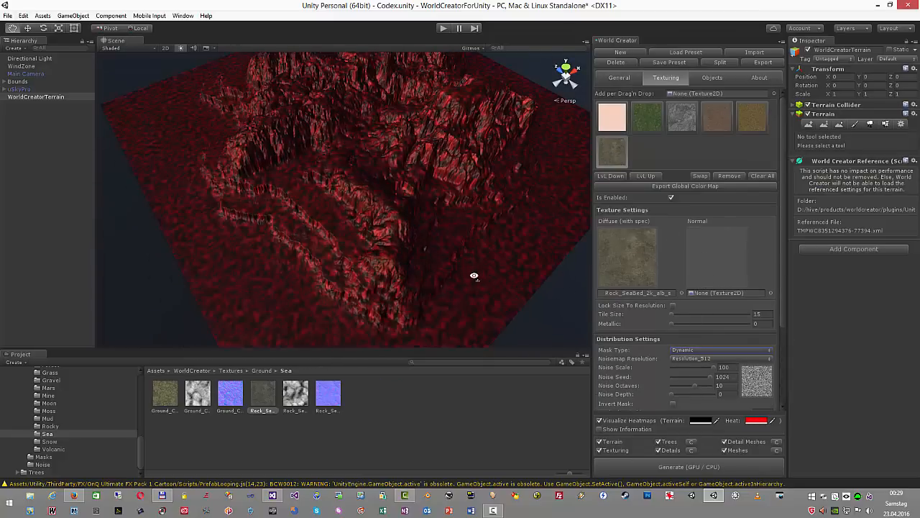
pyautogui.keyDown('alt'); pyautogui.moveTo(477, 273); pyautogui.dragTo(453, 269); pyautogui.keyUp('alt')
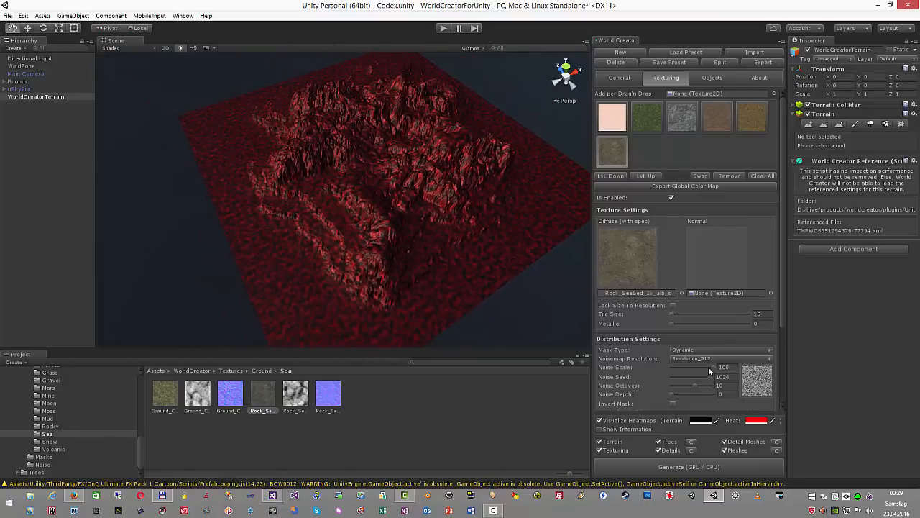
pyautogui.moveTo(714, 369); pyautogui.dragTo(688, 368)
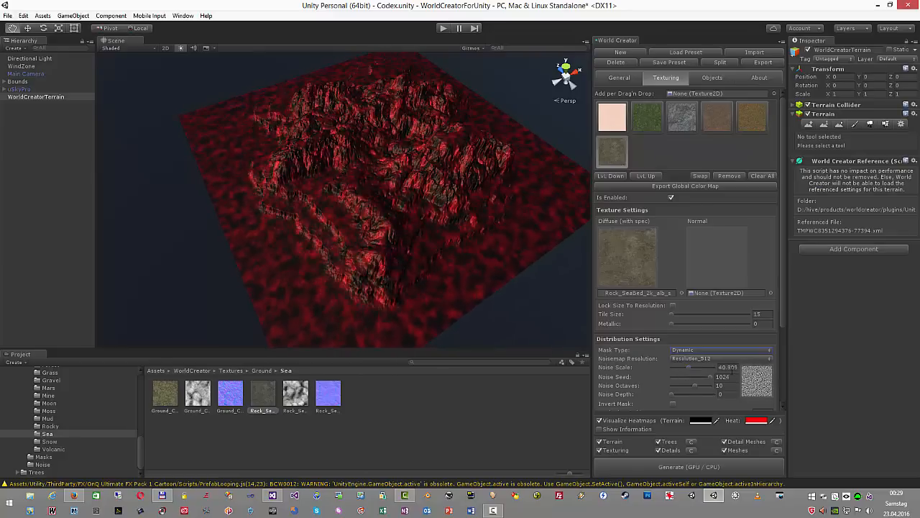
# Limit the seabed texture's maximum Terrain Height to about 0.1621 with Height Smoothness about 0.1366, and regenerate without the heatmap
pyautogui.scroll(-3, 731, 370)
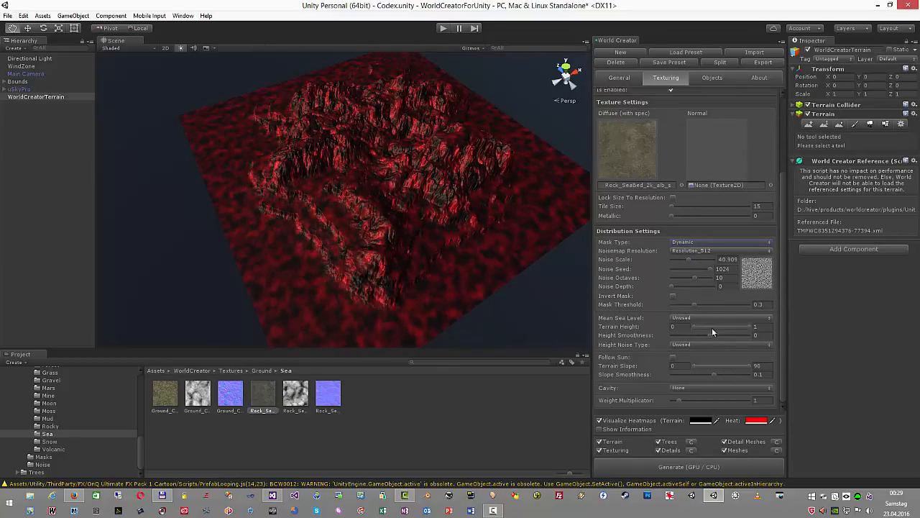
pyautogui.moveTo(746, 325); pyautogui.dragTo(706, 334)
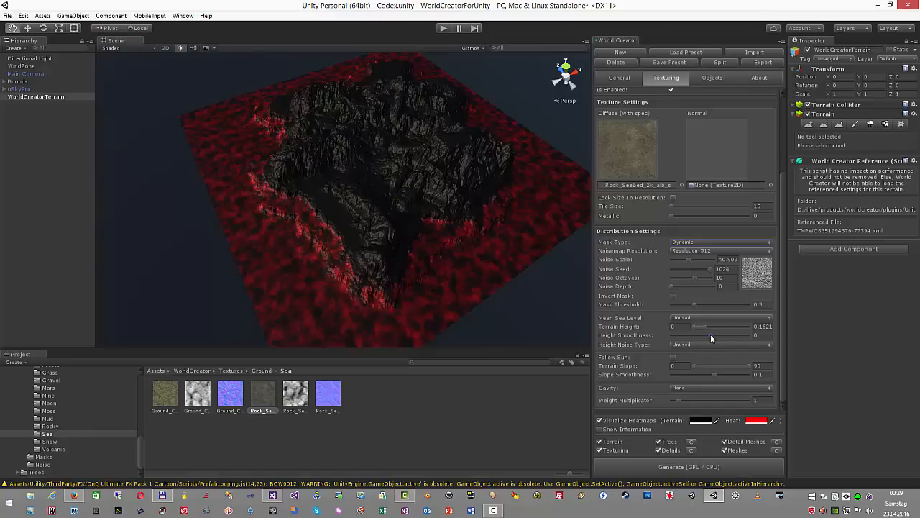
pyautogui.moveTo(710, 334); pyautogui.dragTo(714, 333)
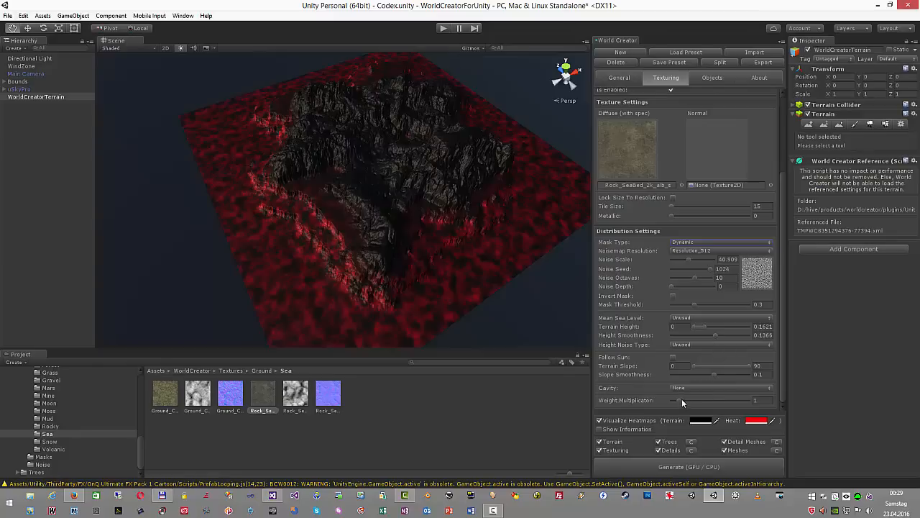
pyautogui.click(599, 420)
pyautogui.click(626, 464)
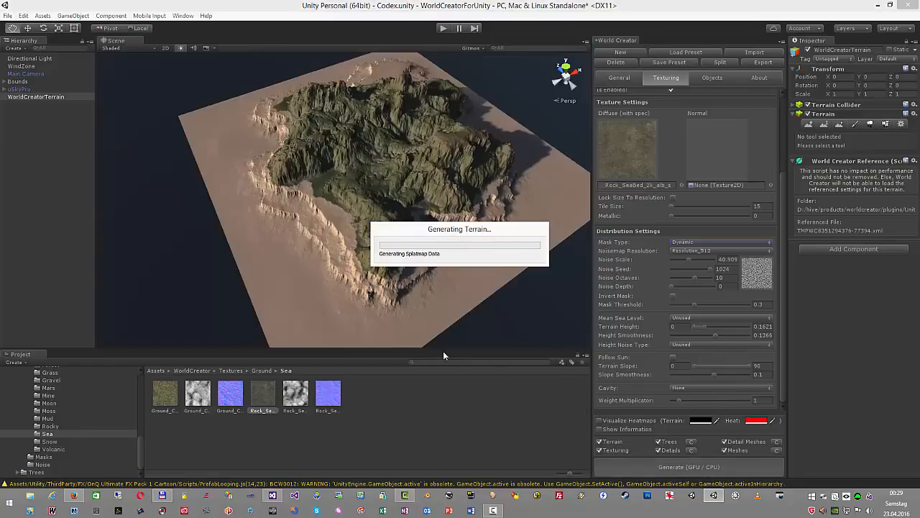
pyautogui.keyDown('alt'); pyautogui.moveTo(411, 284); pyautogui.dragTo(440, 277); pyautogui.keyUp('alt')
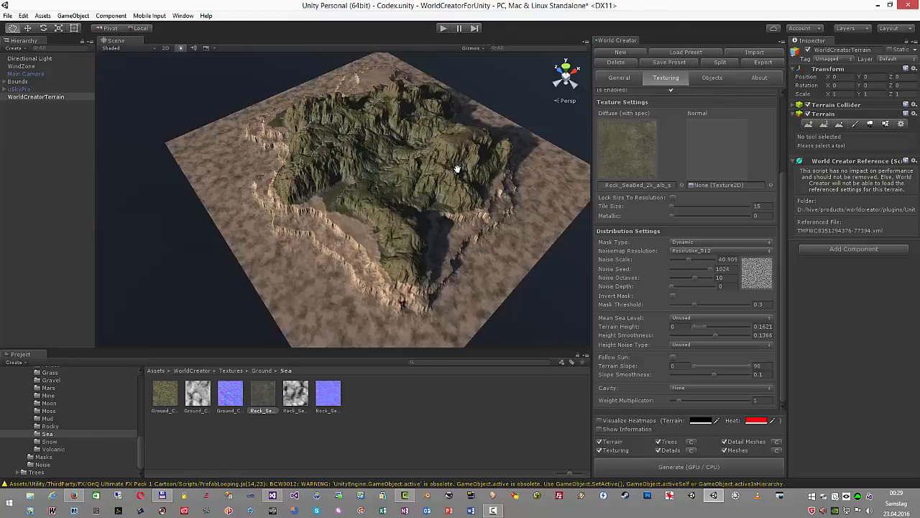
pyautogui.keyDown('alt'); pyautogui.moveTo(432, 225); pyautogui.dragTo(435, 222); pyautogui.keyUp('alt')
# Add the Ground_WindSweptSnow texture from the Snow ground folder as the seventh texture and show its heatmap
pyautogui.scroll(5, 703, 172)
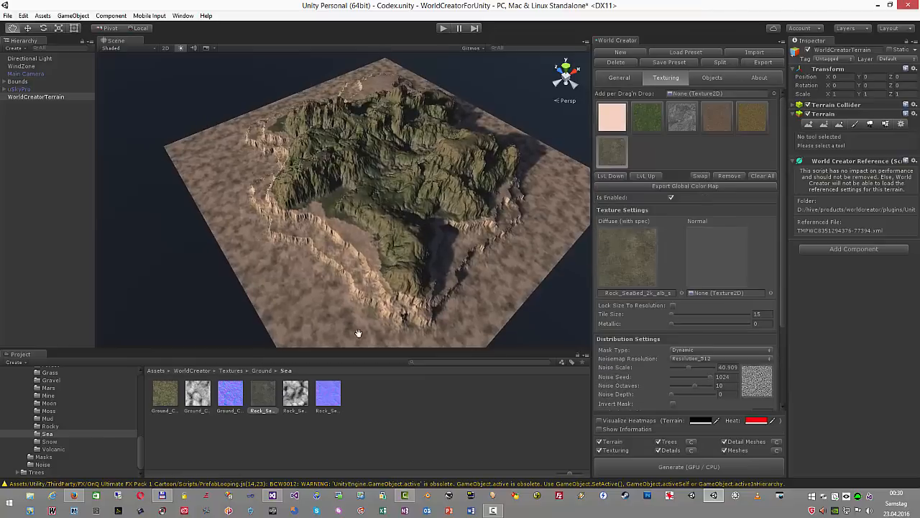
pyautogui.click(52, 441)
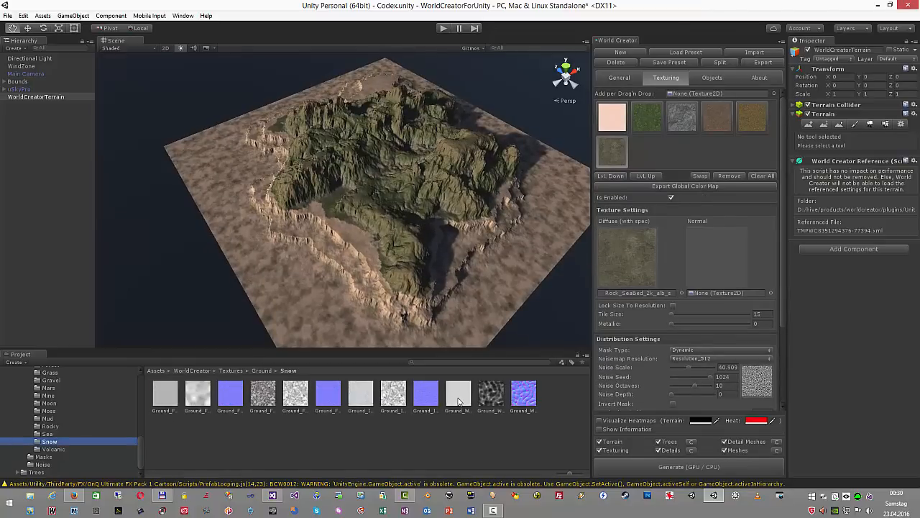
pyautogui.moveTo(460, 401); pyautogui.dragTo(708, 93)
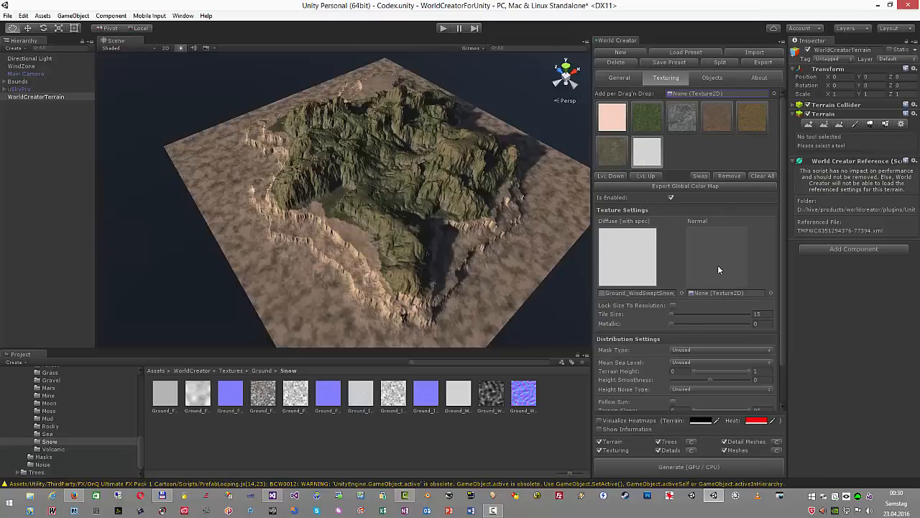
pyautogui.scroll(-2, 702, 316)
pyautogui.click(600, 420)
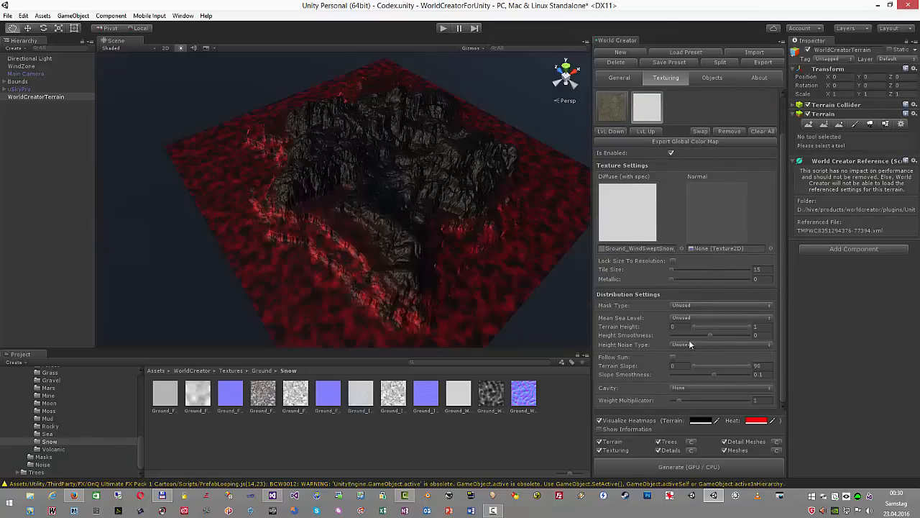
pyautogui.click(650, 106)
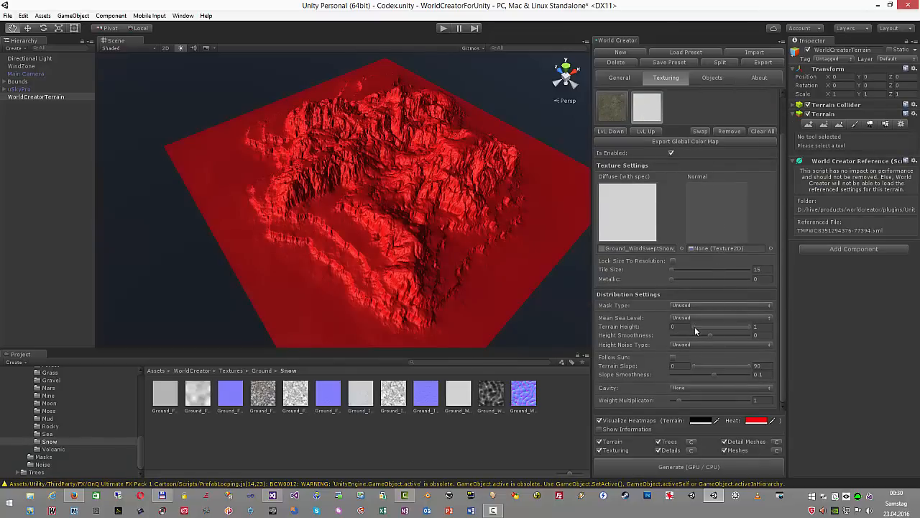
# Raise the snow texture's minimum Terrain Height to about 0.6936, regenerate without the heatmap, and inspect the peaks
pyautogui.moveTo(695, 326); pyautogui.dragTo(729, 326)
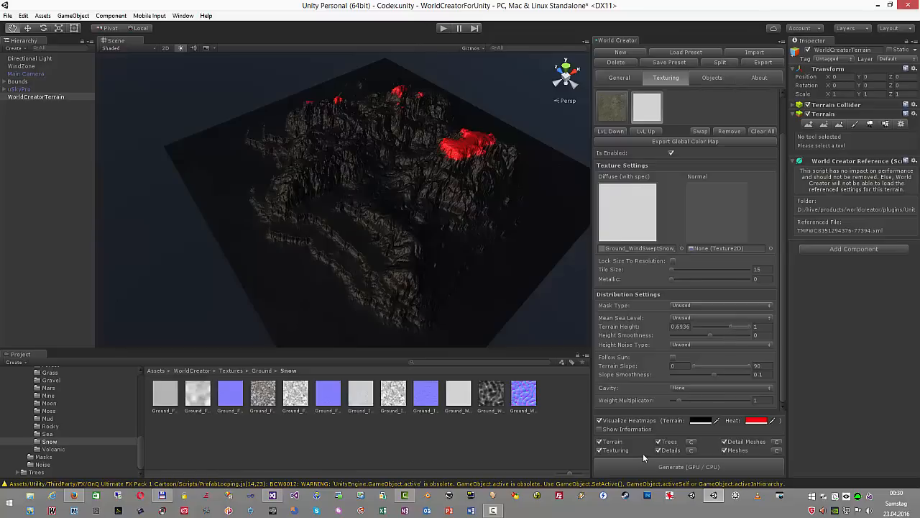
pyautogui.click(600, 420)
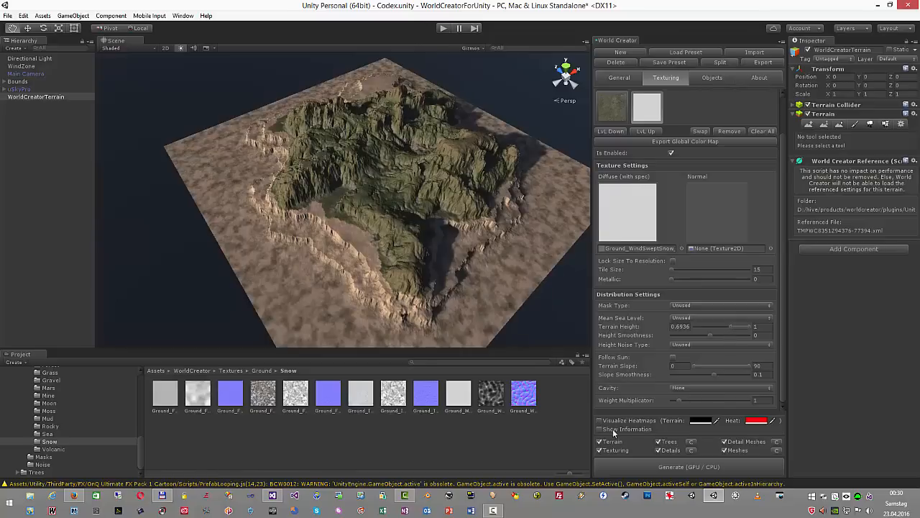
pyautogui.click(633, 472)
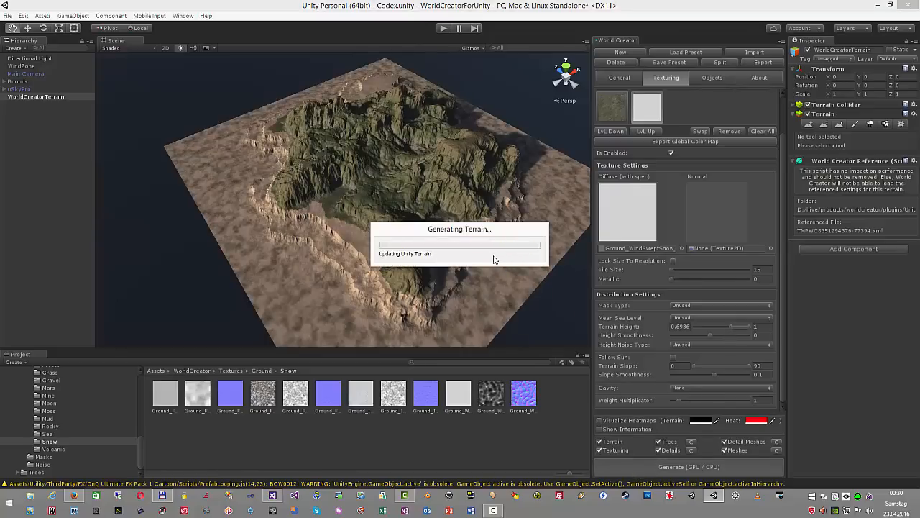
pyautogui.keyDown('alt'); pyautogui.moveTo(511, 261); pyautogui.dragTo(361, 138); pyautogui.keyUp('alt')
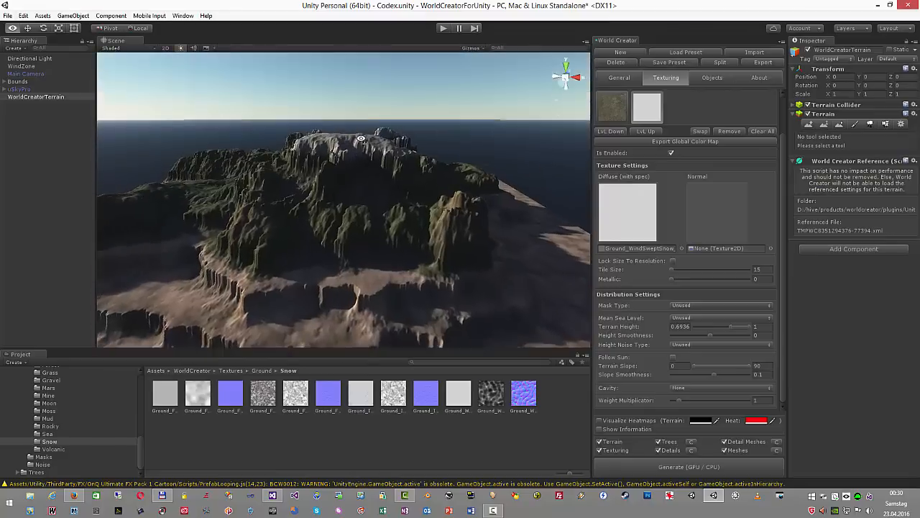
pyautogui.moveTo(362, 138); pyautogui.dragTo(320, 141, button='right')
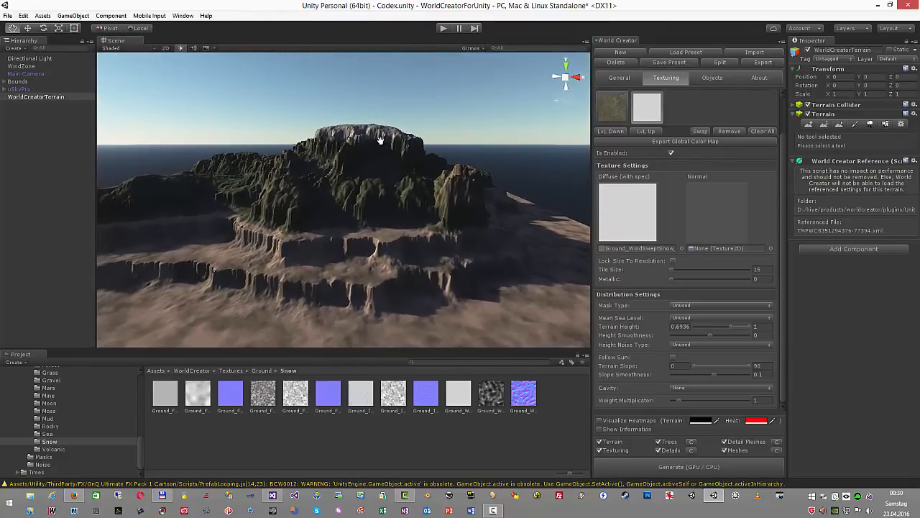
pyautogui.moveTo(406, 141); pyautogui.dragTo(398, 196, button='right')
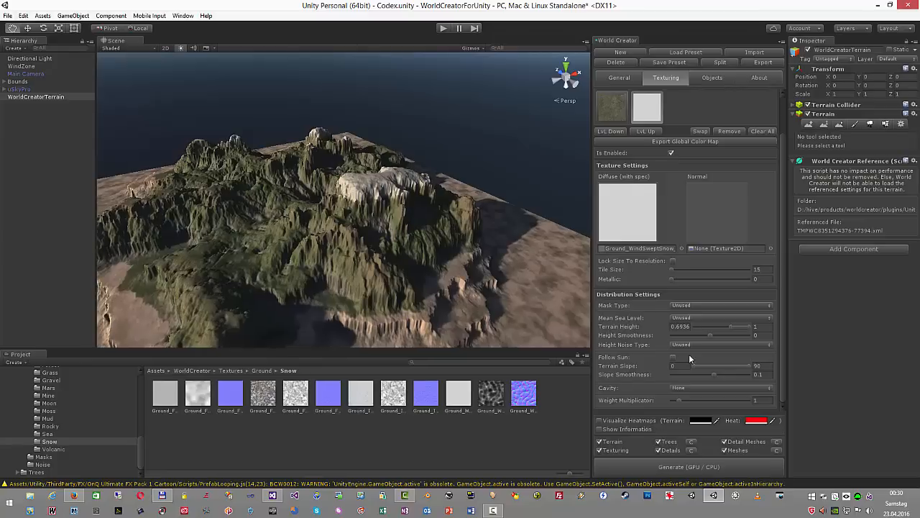
# Set the snow texture's Height Noise Type to Dynamic
pyautogui.click(687, 345)
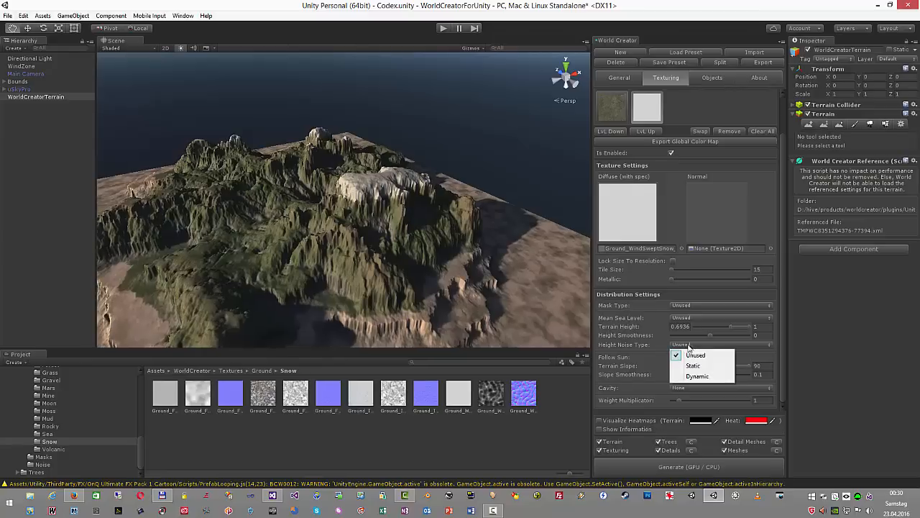
pyautogui.click(699, 376)
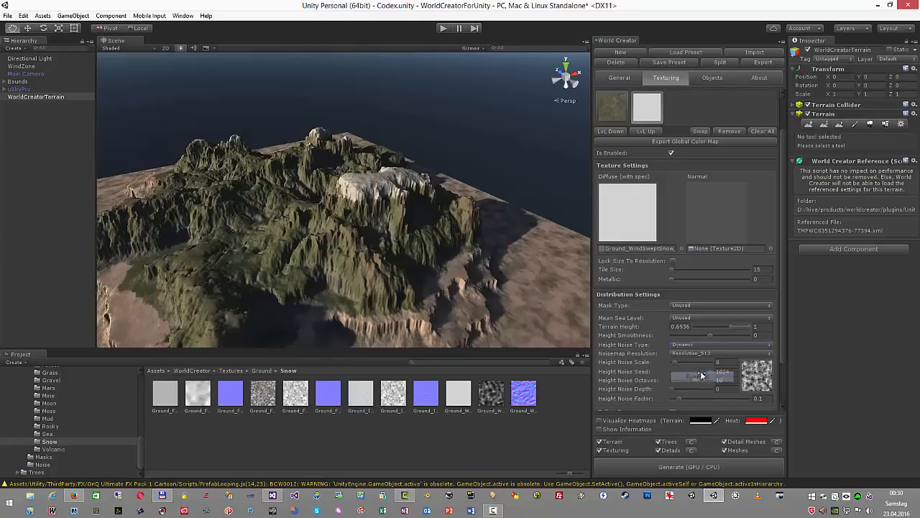
# Show the snow texture's heatmap, and set Height Noise Scale to about 86.0487 and Height Noise Factor to about 0.2055
pyautogui.scroll(-2, 695, 349)
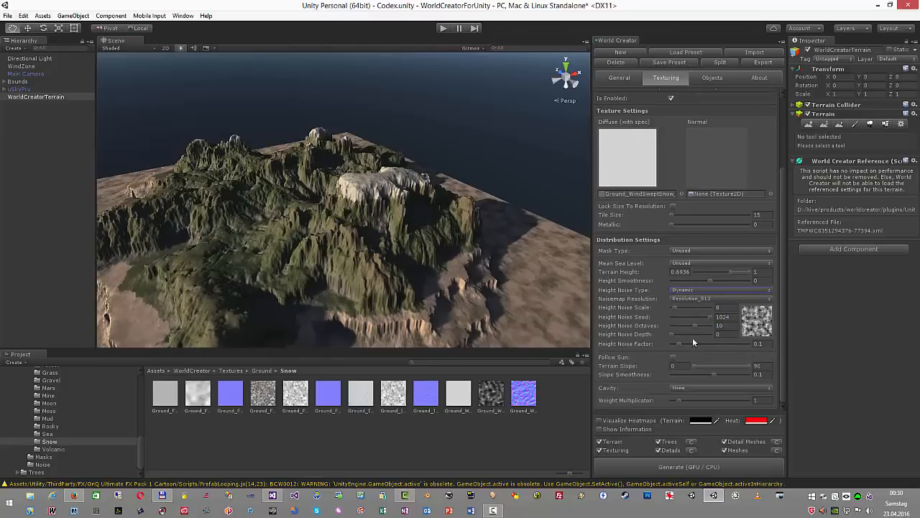
pyautogui.click(599, 420)
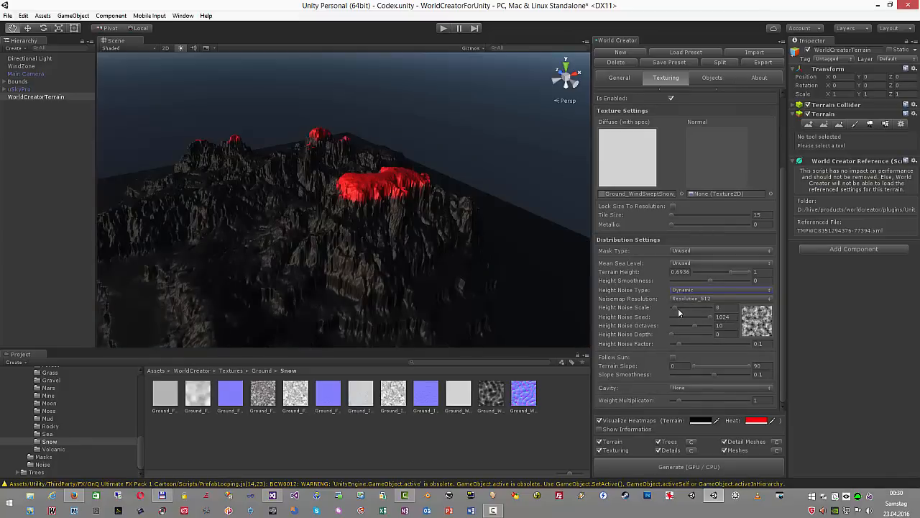
pyautogui.moveTo(676, 310); pyautogui.dragTo(709, 308)
pyautogui.moveTo(464, 235); pyautogui.dragTo(456, 246, button='right')
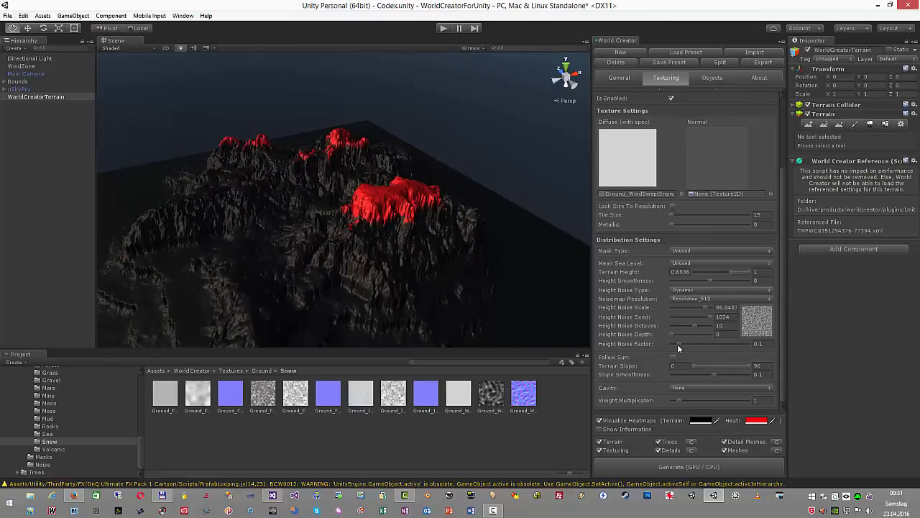
pyautogui.moveTo(678, 345); pyautogui.dragTo(686, 342)
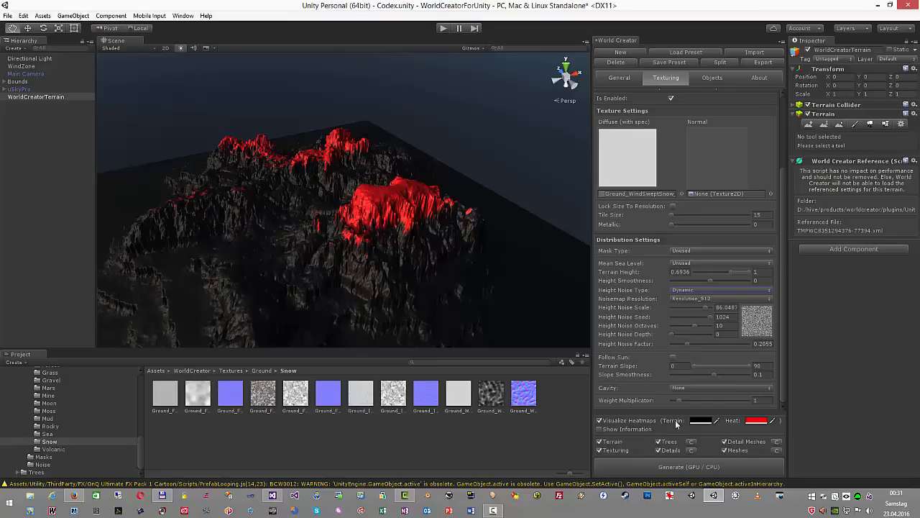
# Hide the heatmap, regenerate the terrain with the noisy snow distribution, and inspect the peaks
pyautogui.click(600, 420)
pyautogui.click(631, 464)
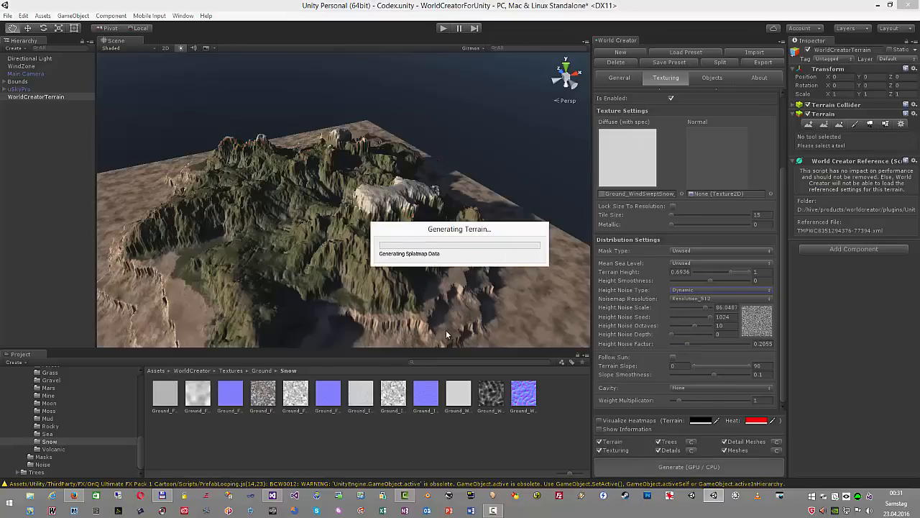
pyautogui.moveTo(415, 254); pyautogui.dragTo(461, 270, button='right')
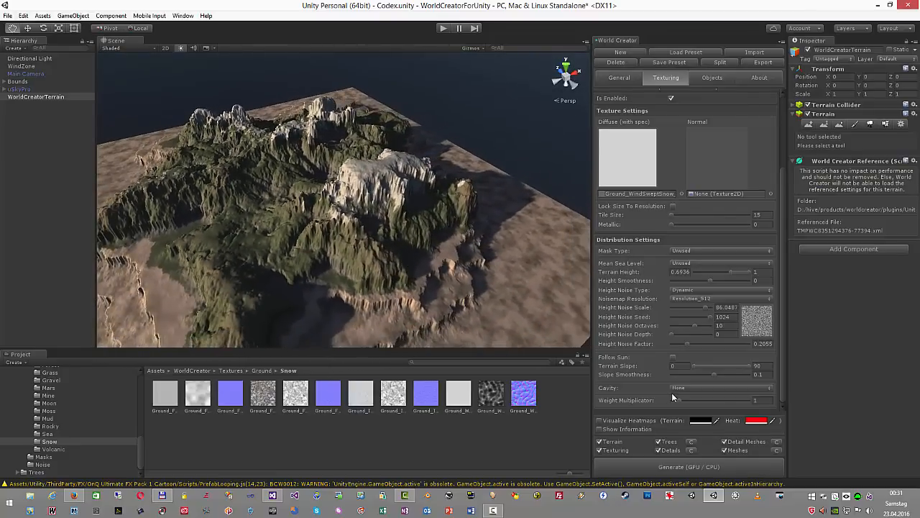
# Show the heatmap and set the snow texture's Cavity to Convex with Step Size about 5.4037 and Strength about 1.0621
pyautogui.click(599, 421)
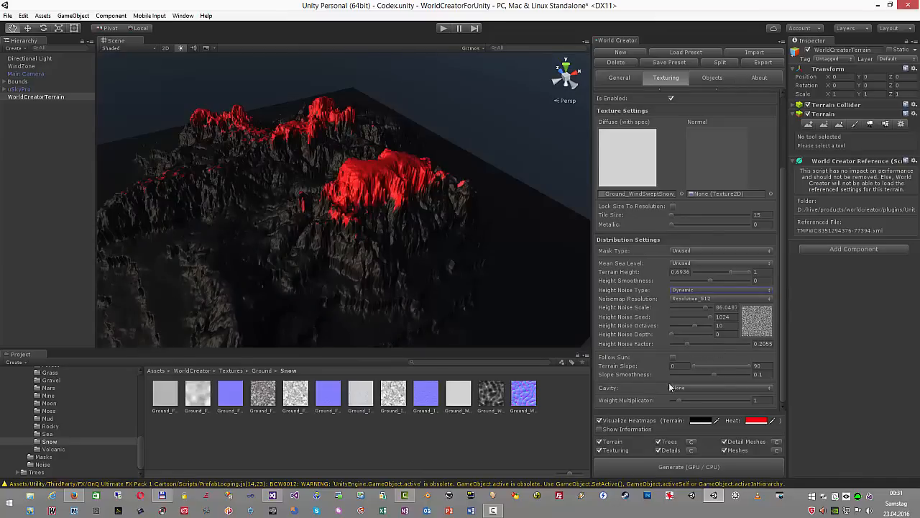
pyautogui.click(683, 389)
pyautogui.click(693, 418)
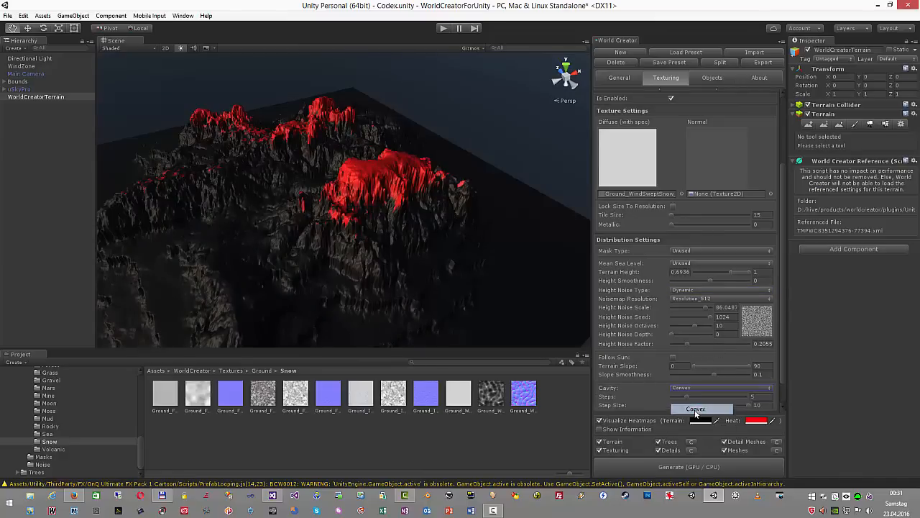
pyautogui.scroll(-2, 714, 369)
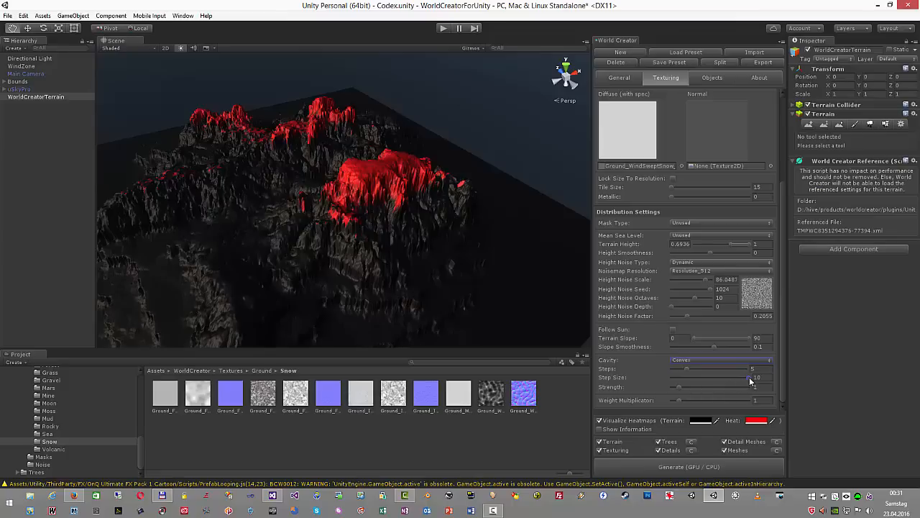
pyautogui.moveTo(749, 377); pyautogui.dragTo(688, 374)
pyautogui.click(684, 368)
# Try the Concave cavity on the snow texture, and return it to Convex
pyautogui.click(687, 360)
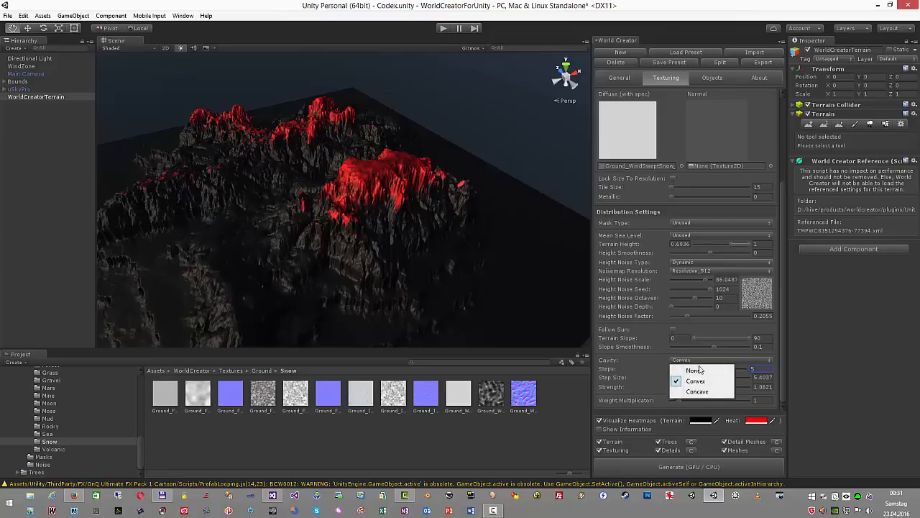
pyautogui.click(695, 393)
pyautogui.click(692, 360)
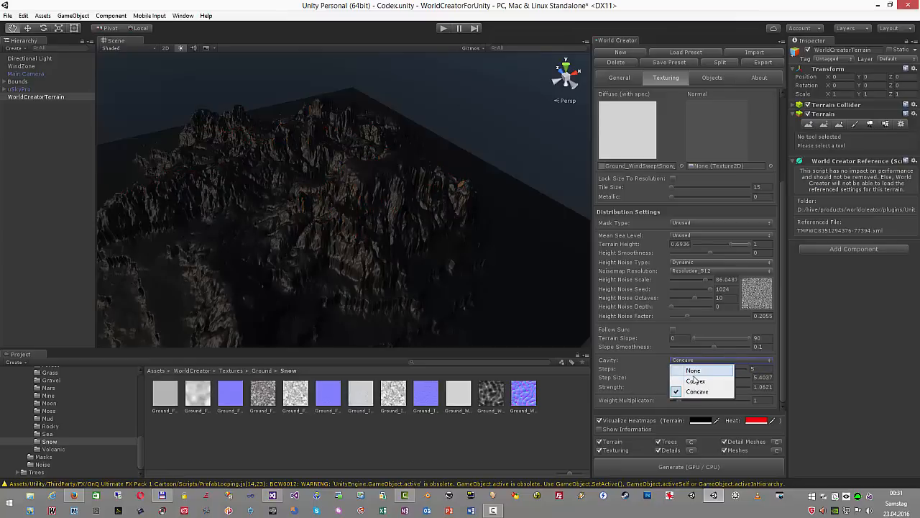
pyautogui.click(694, 390)
# Regenerate the terrain without the heatmap, and inspect the textured island from farther away and from another angle
pyautogui.click(599, 421)
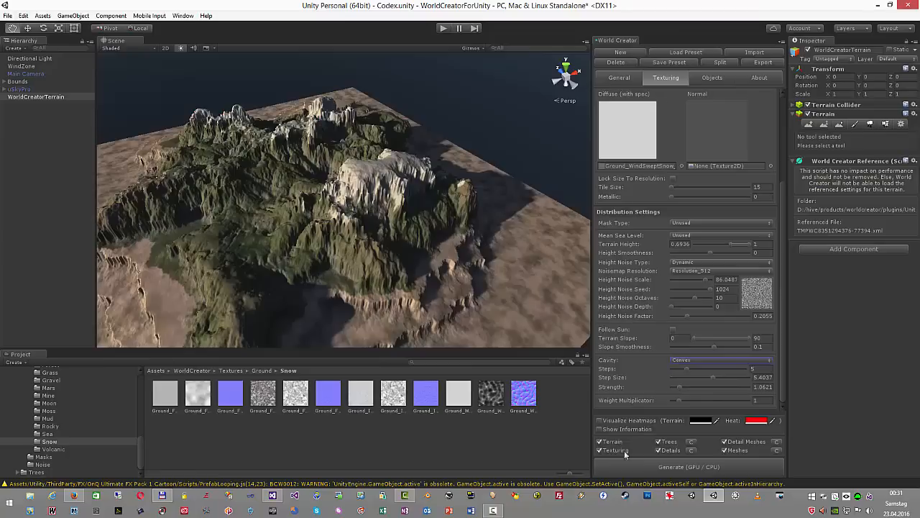
pyautogui.click(689, 466)
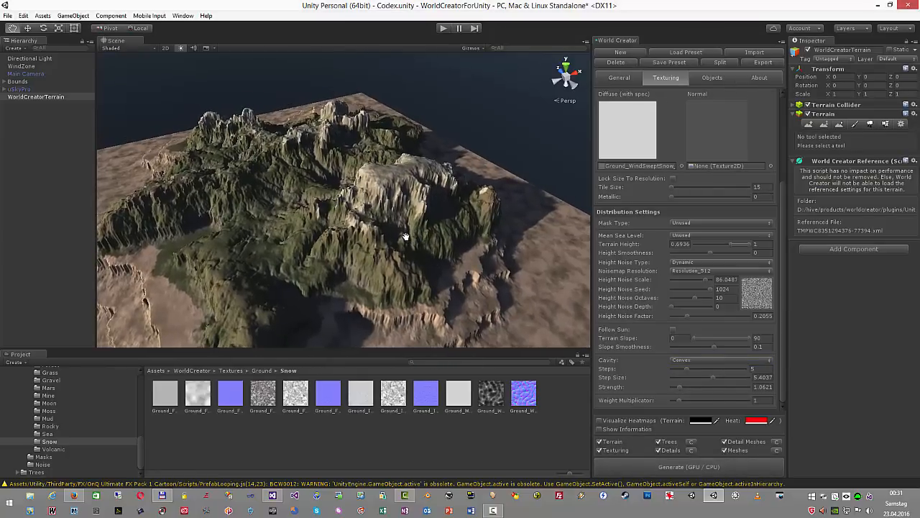
pyautogui.moveTo(366, 222); pyautogui.dragTo(379, 262, button='right')
pyautogui.press('s')
pyautogui.press('a')
pyautogui.press('s')
pyautogui.press('s')
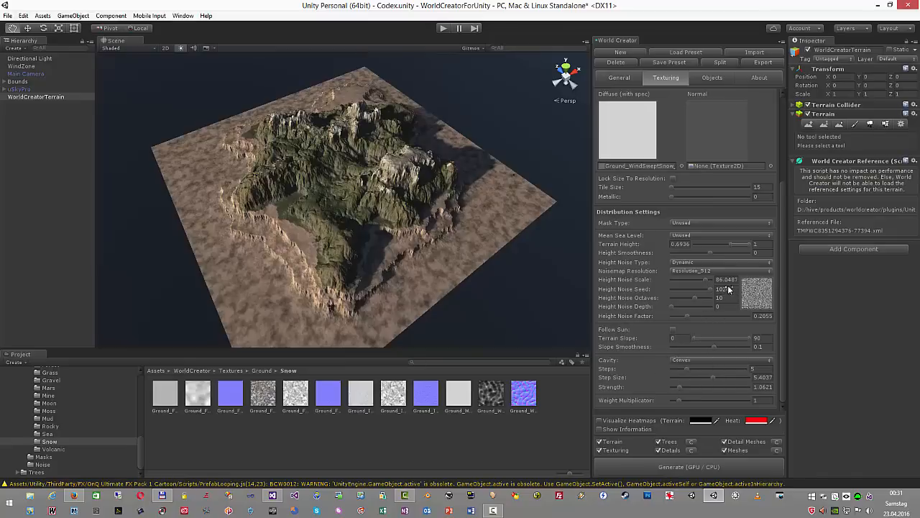
pyautogui.scroll(5, 695, 265)
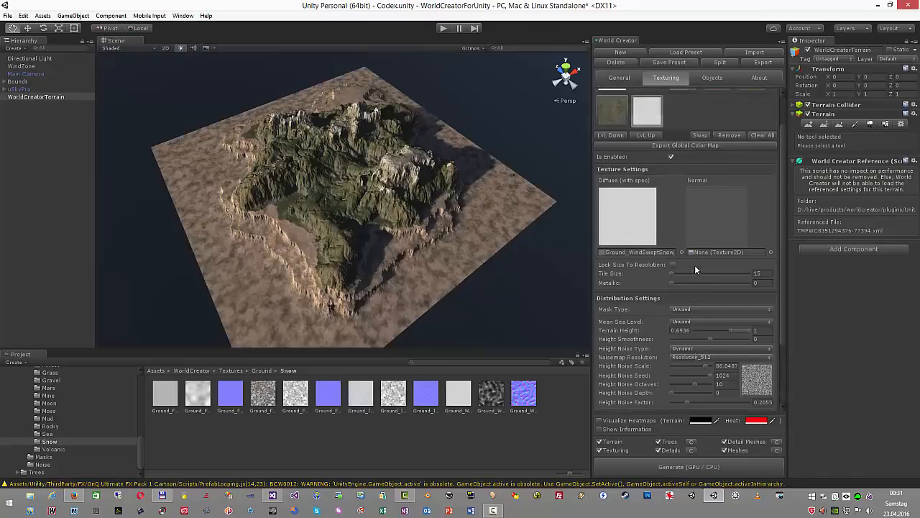
pyautogui.click(691, 472)
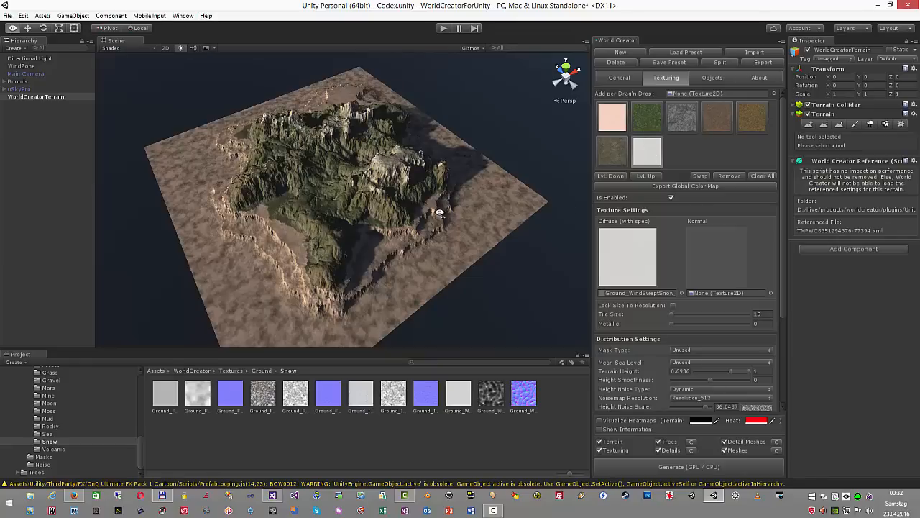
pyautogui.moveTo(440, 214)
pyautogui.keyDown('alt'); pyautogui.mouseDown()
pyautogui.moveTo(361, 215)
pyautogui.moveTo(508, 205)
pyautogui.mouseUp(); pyautogui.keyUp('alt')
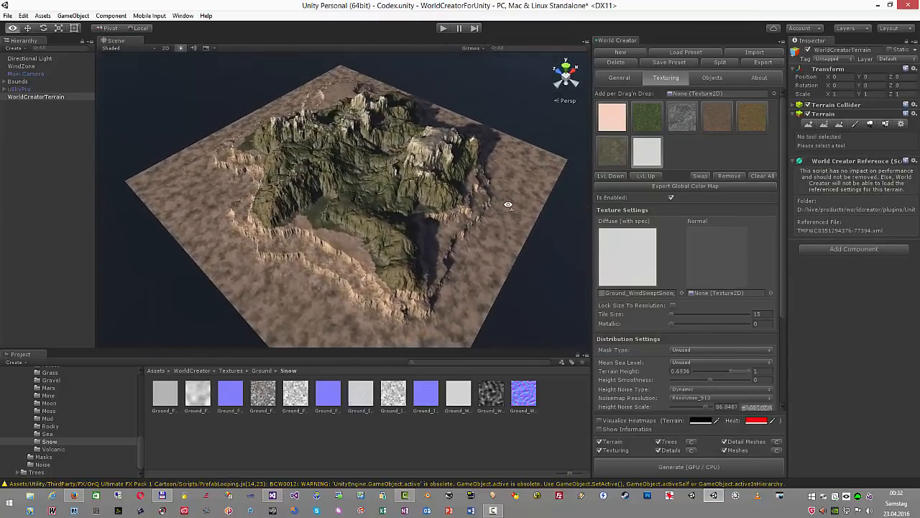
# Open the tree object settings and the Coconut_Palm asset folder under Vegetation, Trees, SpeedTree
pyautogui.click(713, 79)
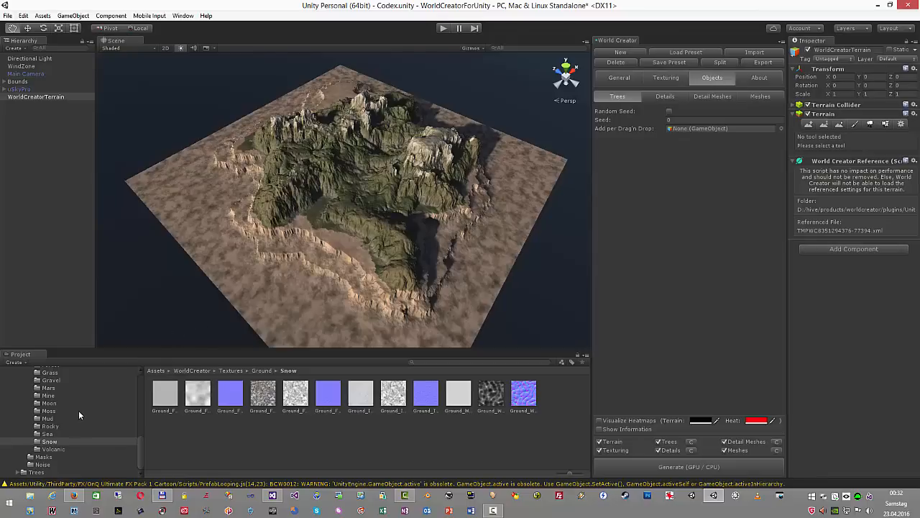
pyautogui.scroll(4, 77, 412)
pyautogui.click(23, 434)
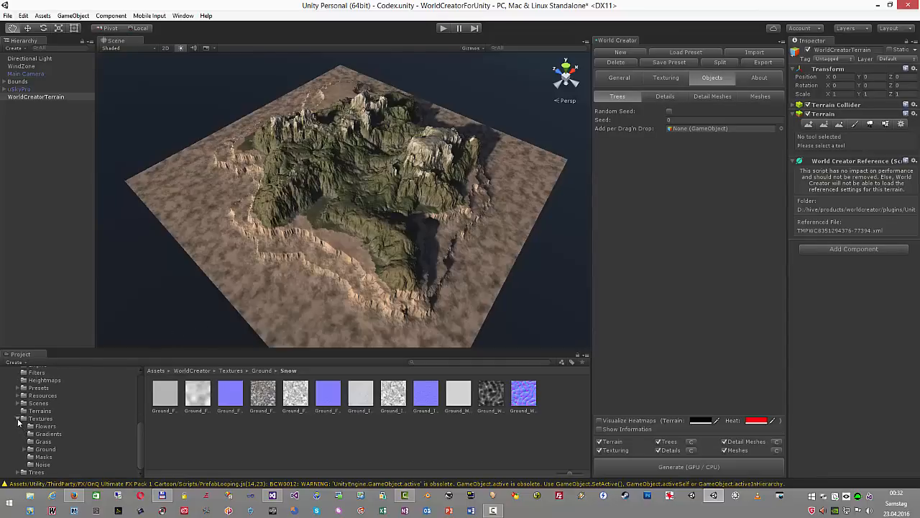
pyautogui.click(19, 420)
pyautogui.click(15, 404)
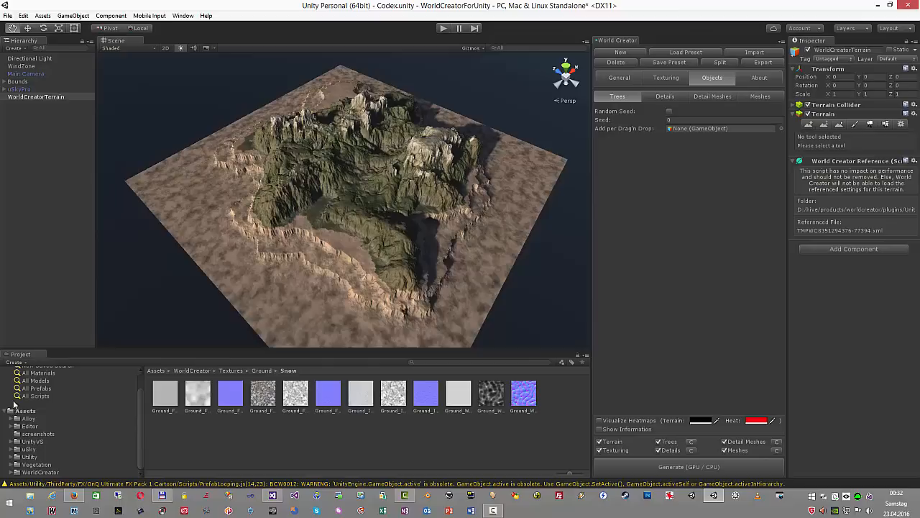
pyautogui.click(12, 464)
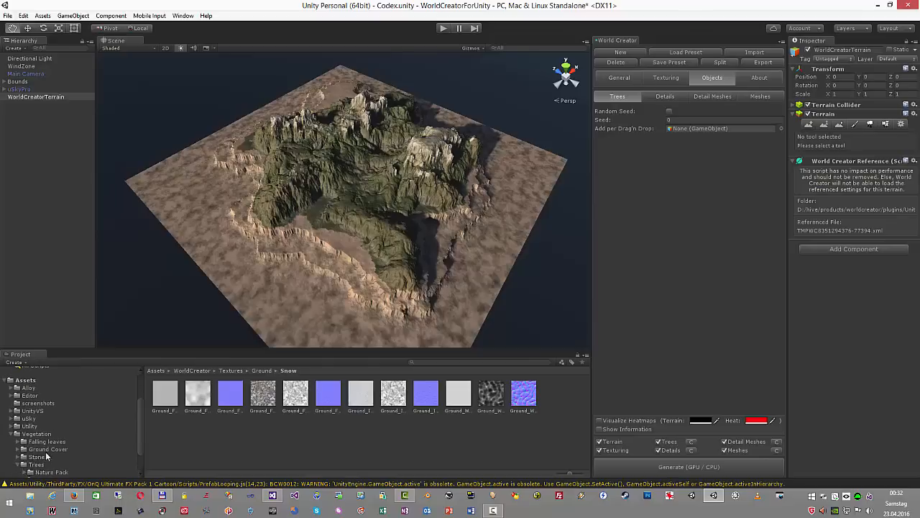
pyautogui.scroll(-2, 47, 456)
pyautogui.click(25, 458)
pyautogui.scroll(-3, 76, 446)
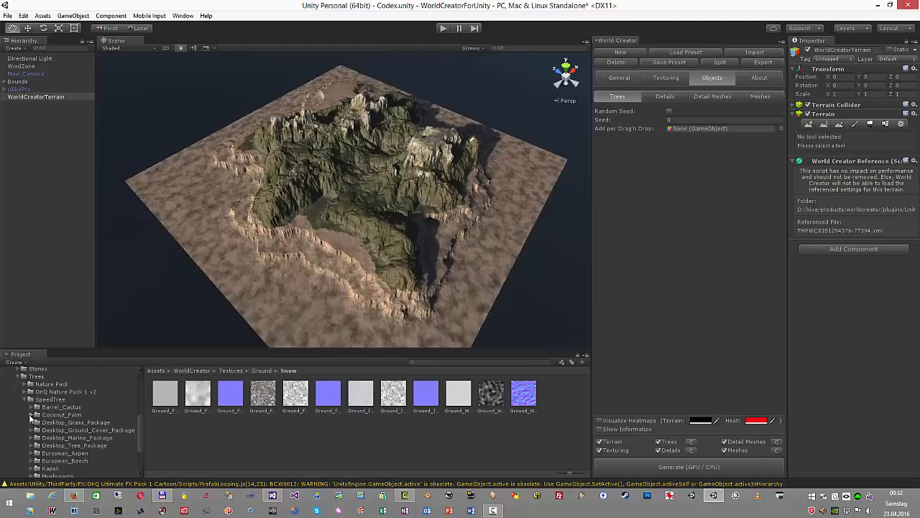
pyautogui.click(31, 415)
pyautogui.click(70, 415)
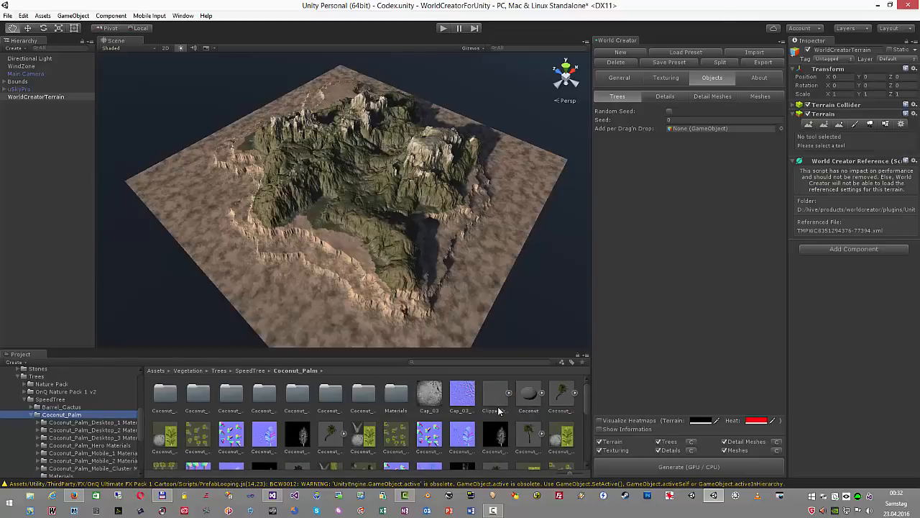
# Add the Coconut_Palm_Desktop_3 model as the first tree object and show its distribution heatmap
pyautogui.scroll(-1, 505, 413)
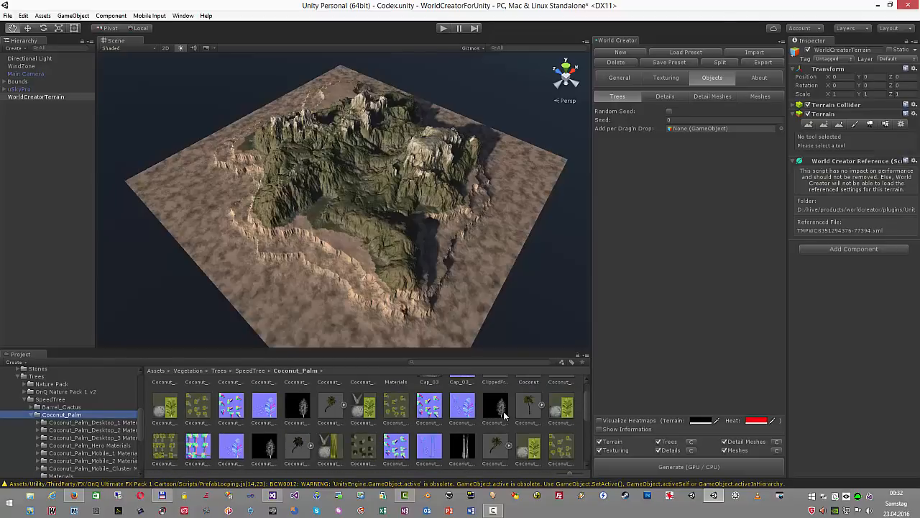
pyautogui.scroll(1, 506, 415)
pyautogui.moveTo(526, 438); pyautogui.dragTo(710, 132)
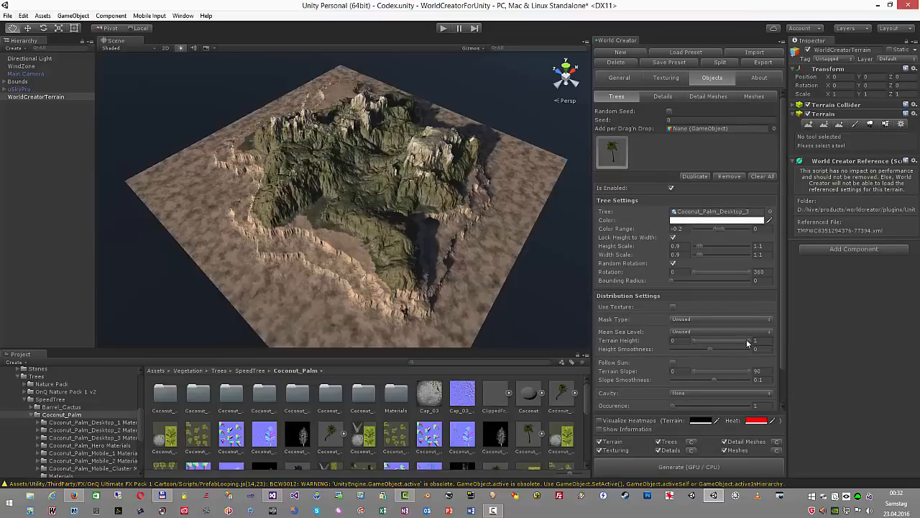
pyautogui.scroll(-1, 701, 348)
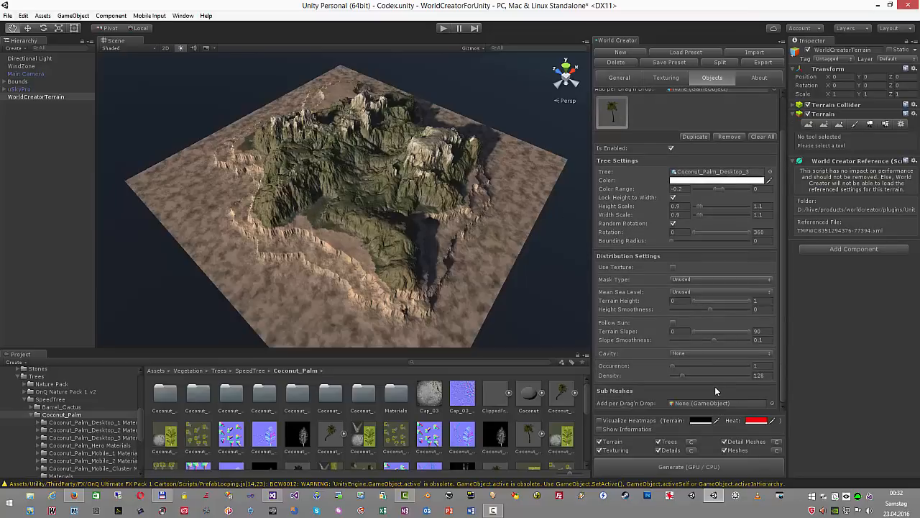
pyautogui.click(600, 421)
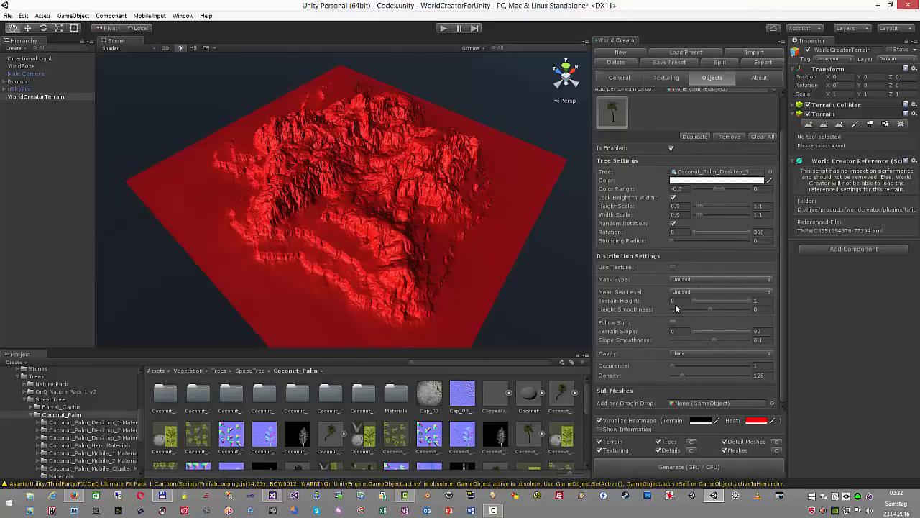
# Try limiting the palm's Terrain Height to about 0.2342–0.2612, and restore the full 0–1 range
pyautogui.moveTo(696, 300)
pyautogui.mouseDown()
pyautogui.moveTo(720, 300)
pyautogui.moveTo(710, 303)
pyautogui.mouseUp()
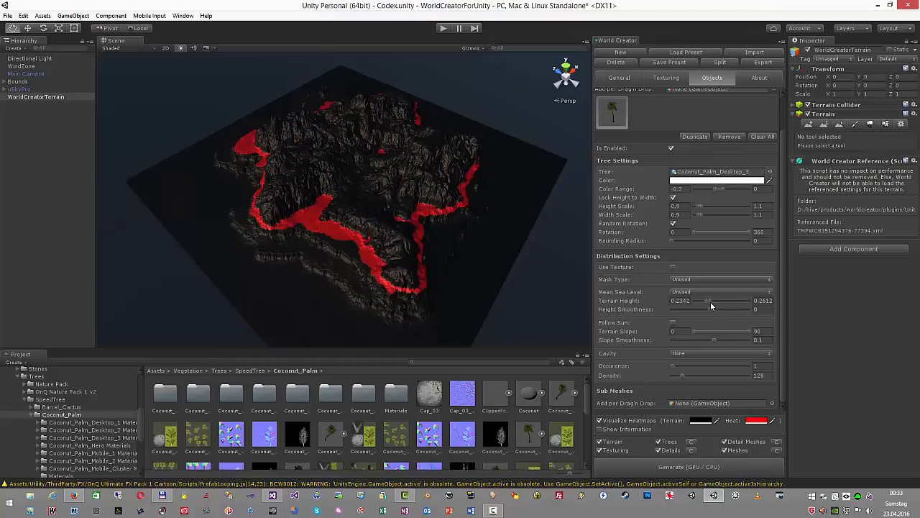
pyautogui.moveTo(710, 302); pyautogui.dragTo(670, 301)
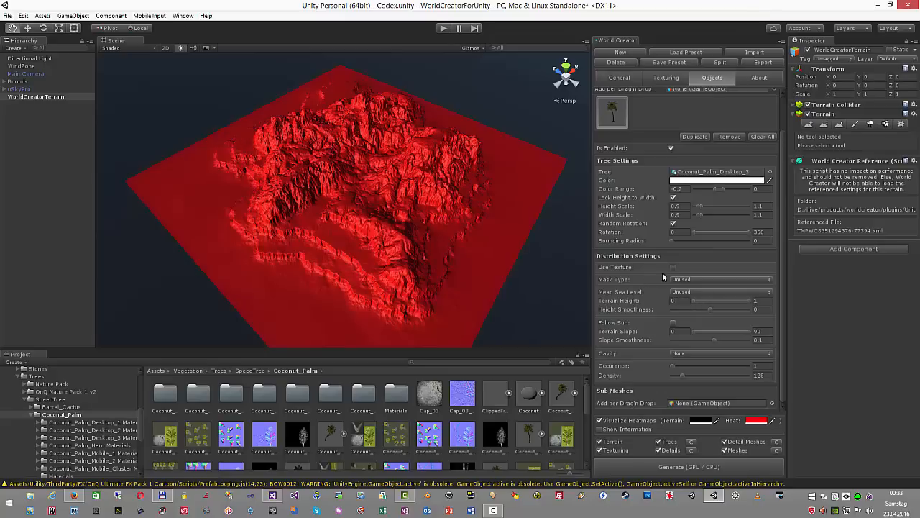
# Enable Use Texture for the palm, compare the distributions of several terrain textures, and select the green grass texture
pyautogui.click(672, 267)
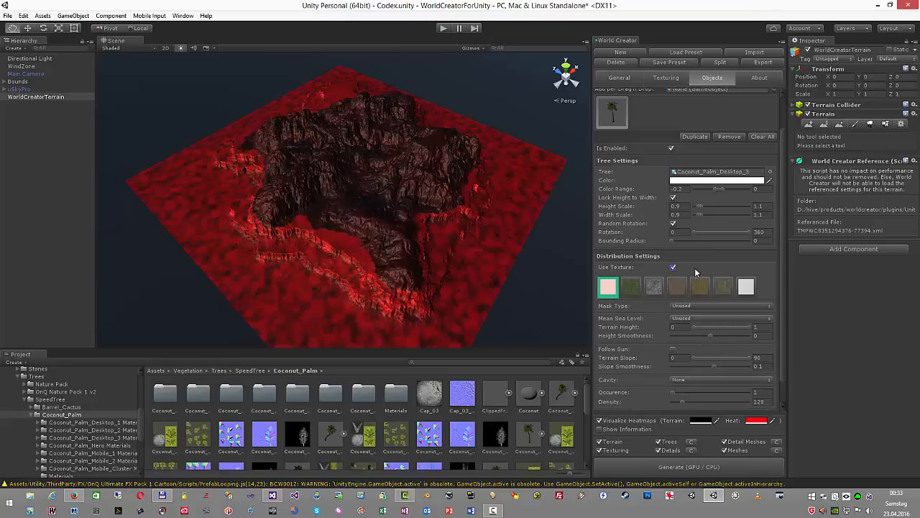
pyautogui.click(630, 287)
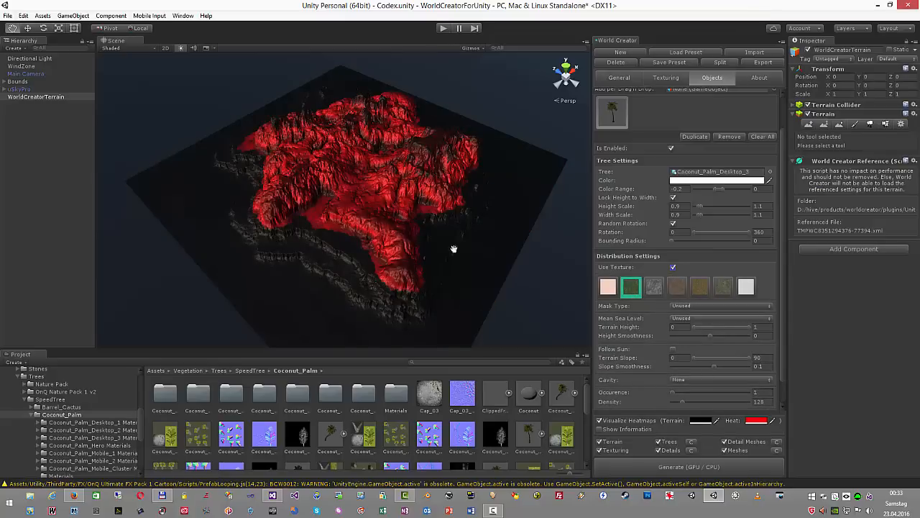
pyautogui.click(654, 287)
pyautogui.click(680, 291)
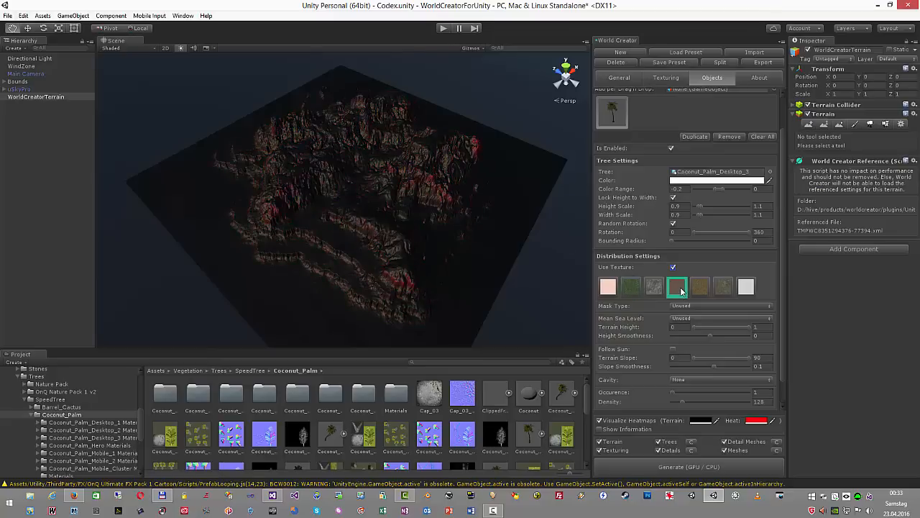
pyautogui.click(720, 289)
pyautogui.click(744, 287)
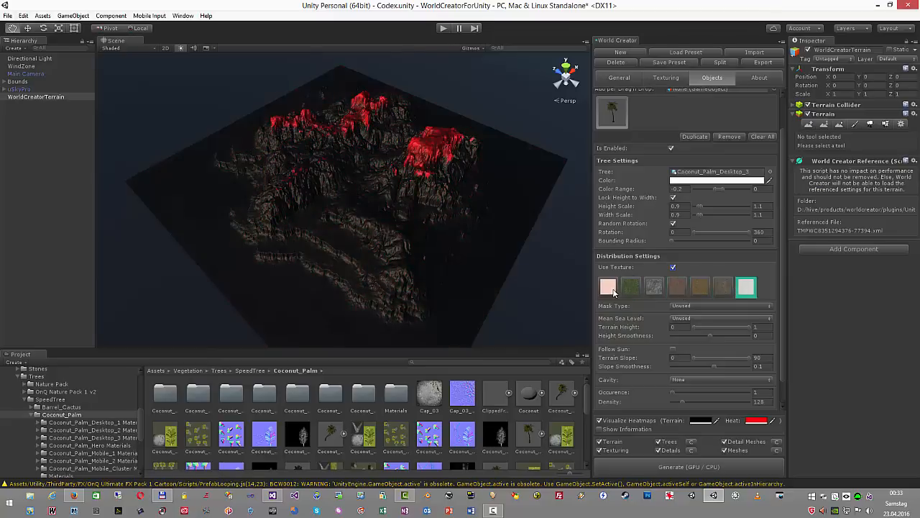
pyautogui.click(609, 286)
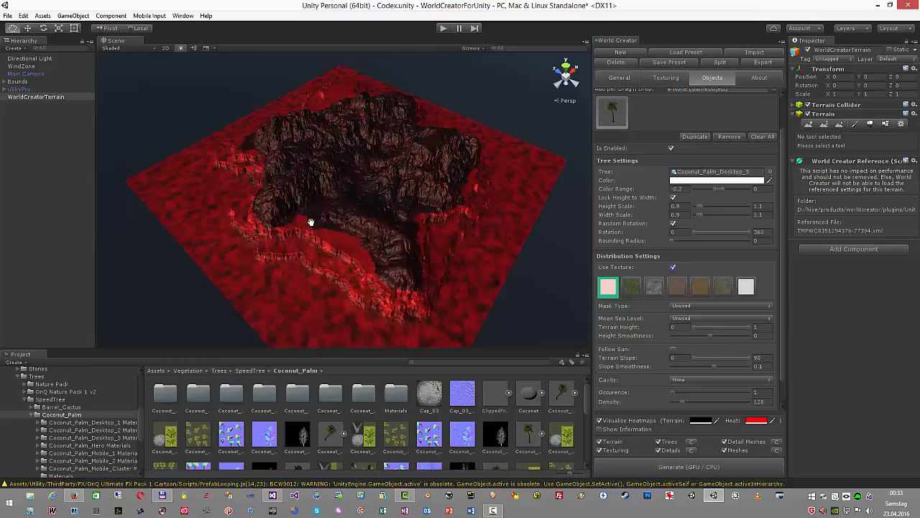
pyautogui.click(631, 287)
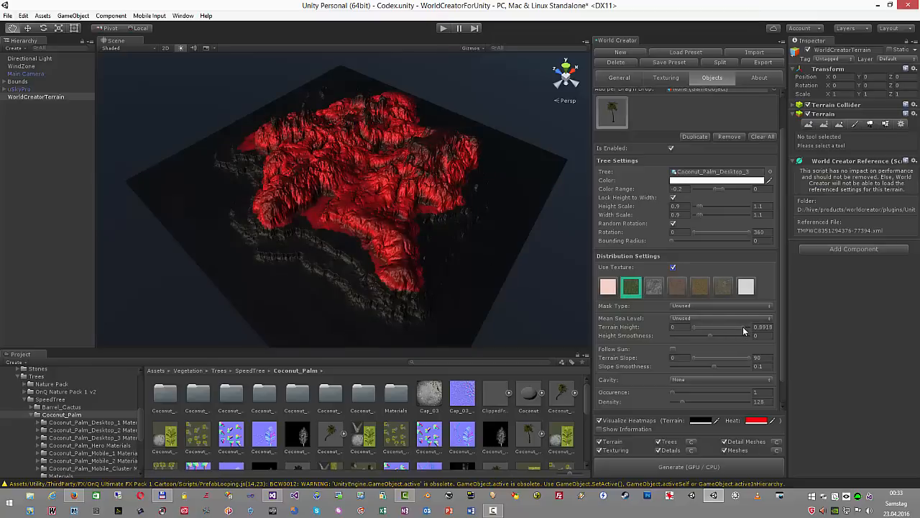
# Limit the coconut palm's Terrain Height to a maximum of 0.2612 and hide the heatmap
pyautogui.moveTo(744, 328); pyautogui.dragTo(710, 329)
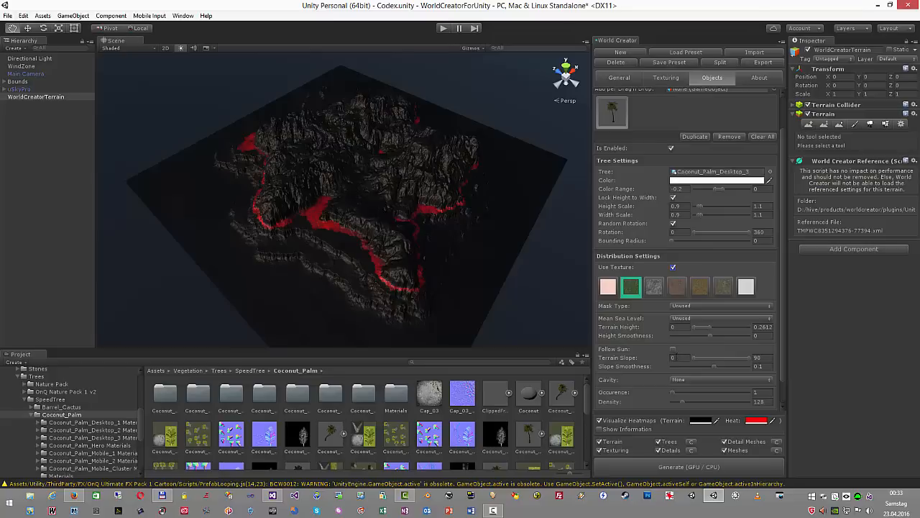
pyautogui.scroll(-1, 674, 357)
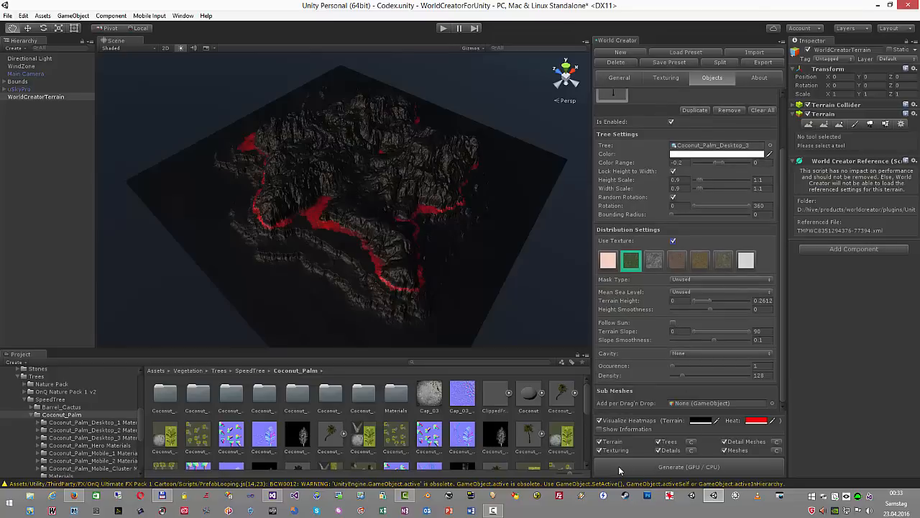
pyautogui.click(600, 421)
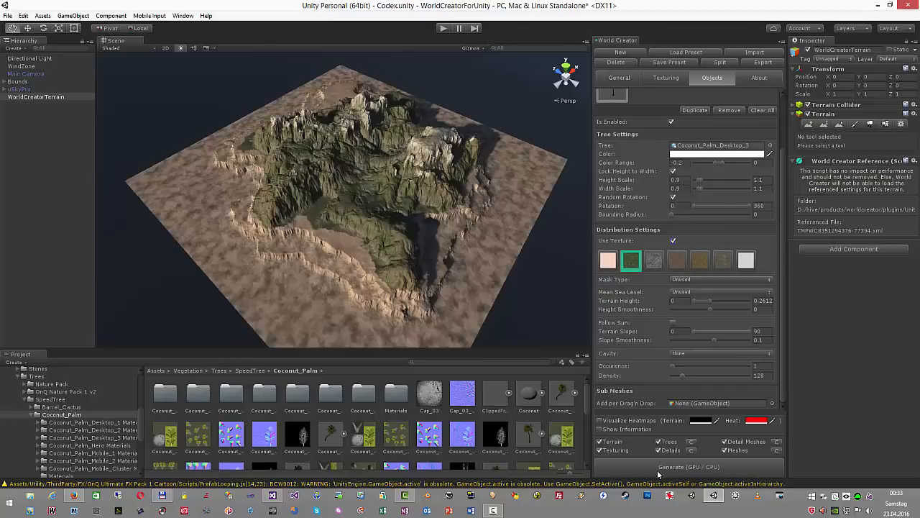
# Set the palm's Occurrence to about 24.2 and Density to about 208, generate the terrain, and inspect the palms along the shore
pyautogui.click(658, 468)
pyautogui.keyDown('alt'); pyautogui.moveTo(429, 251); pyautogui.dragTo(402, 252); pyautogui.keyUp('alt')
pyautogui.moveTo(680, 366); pyautogui.dragTo(690, 374)
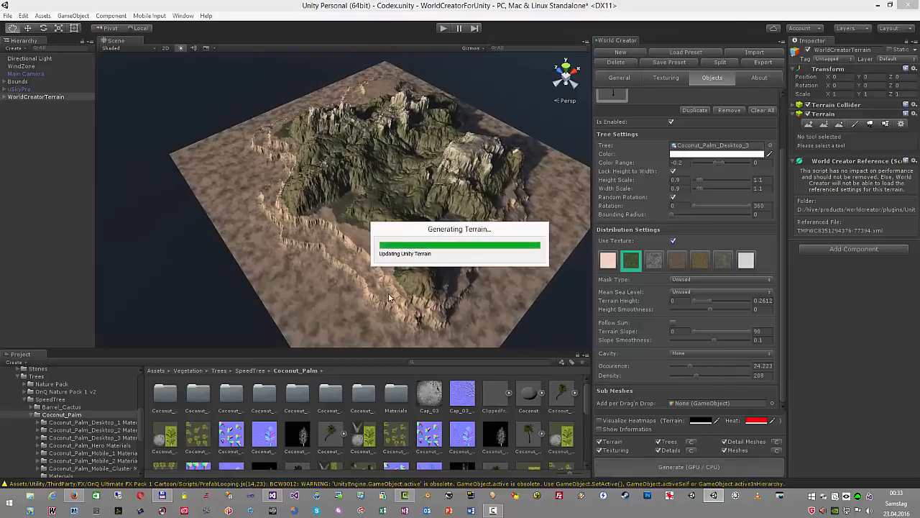
pyautogui.press('w')
pyautogui.moveTo(428, 270); pyautogui.dragTo(411, 240, button='right')
pyautogui.scroll(2, 673, 107)
pyautogui.scroll(3, 673, 110)
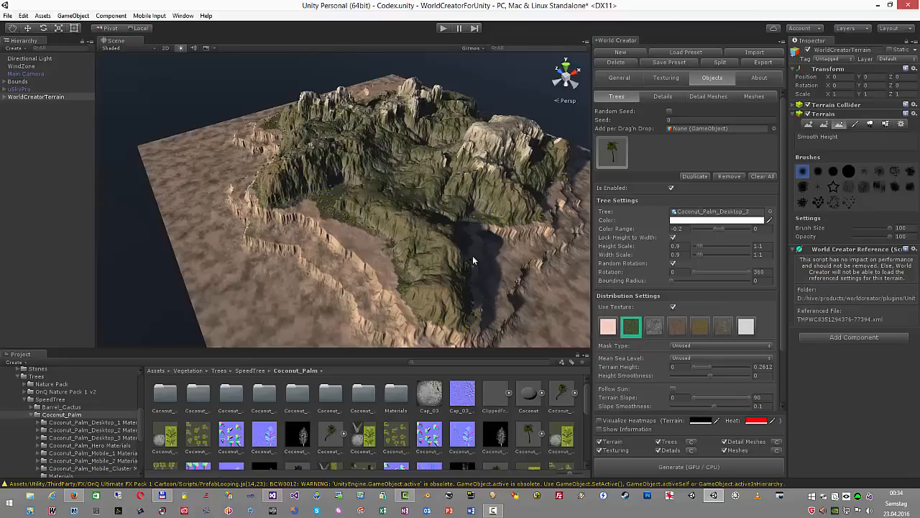
# Open the Prefabs folder of the Mountain Trees Pack under WorldCreator, Trees
pyautogui.click(29, 398)
pyautogui.click(11, 405)
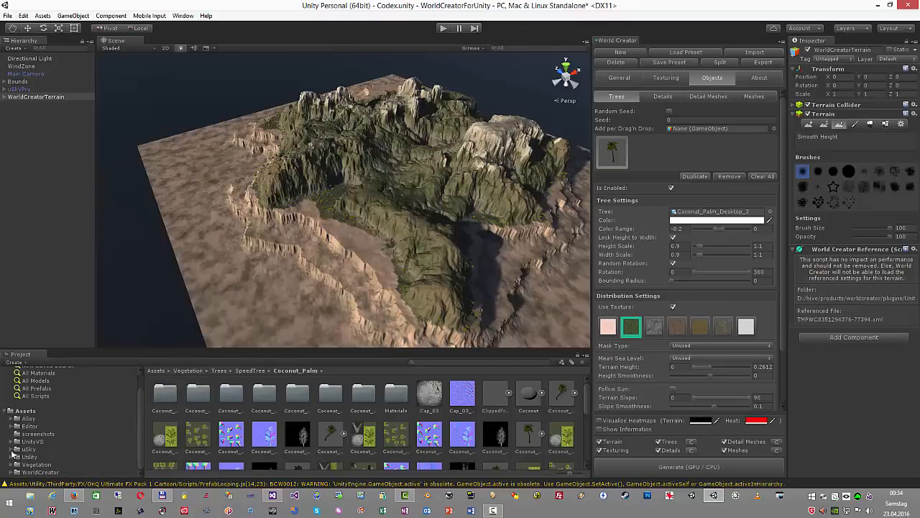
pyautogui.click(12, 472)
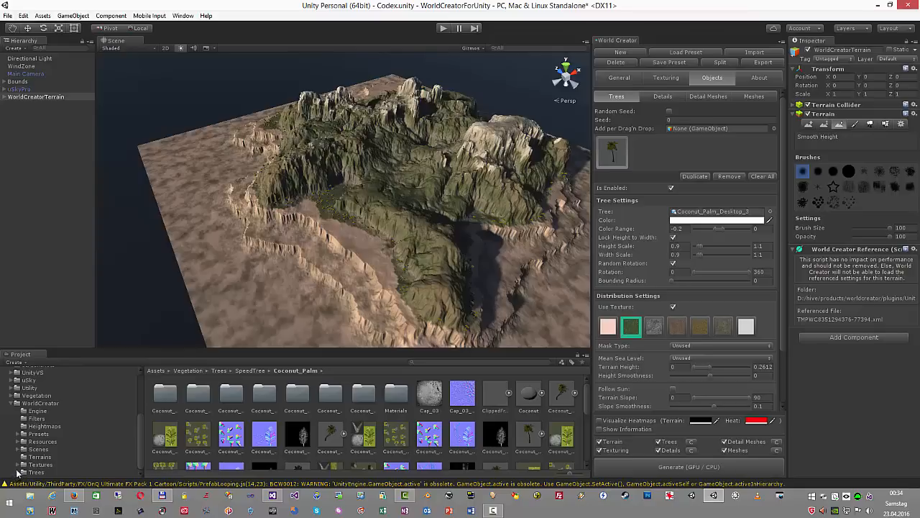
pyautogui.click(17, 472)
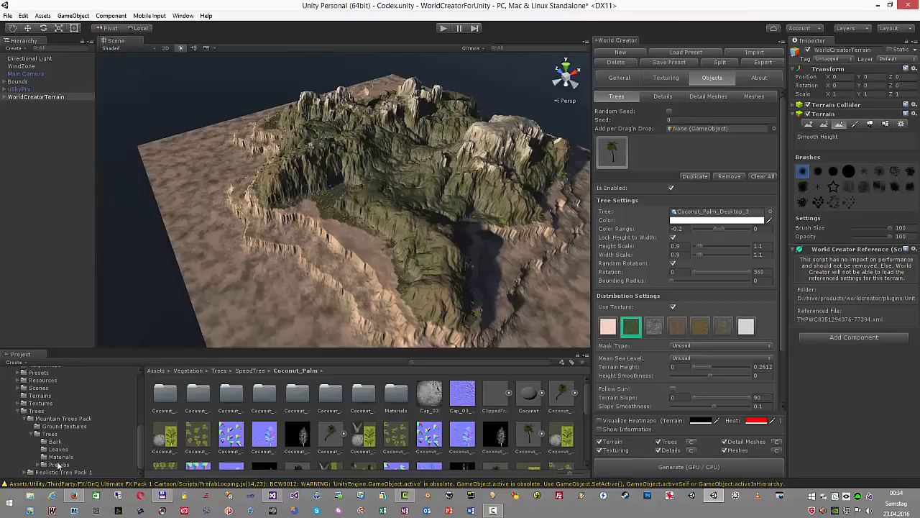
pyautogui.click(59, 465)
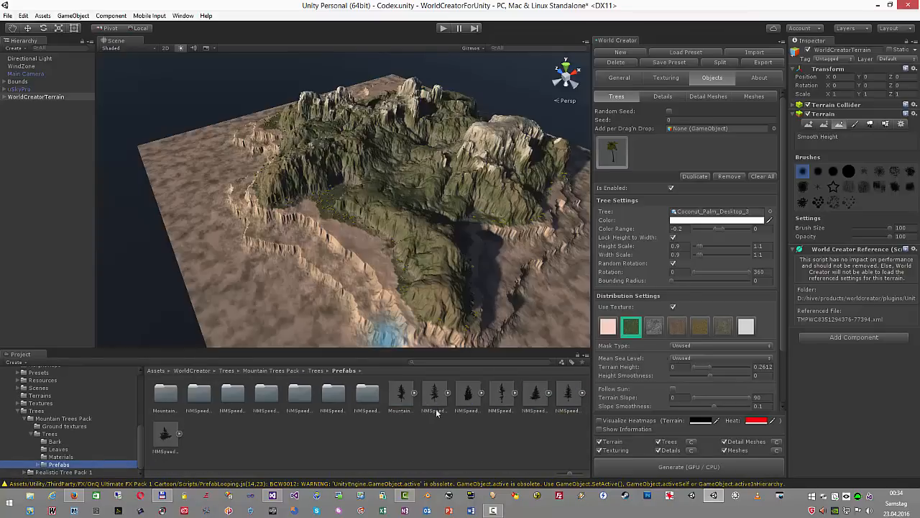
# Add NMSpeedTreeSpruce_05 as the second tree object and, with its heatmap shown, distribute it by the fifth, golden-brown terrain texture
pyautogui.moveTo(536, 401); pyautogui.dragTo(697, 128)
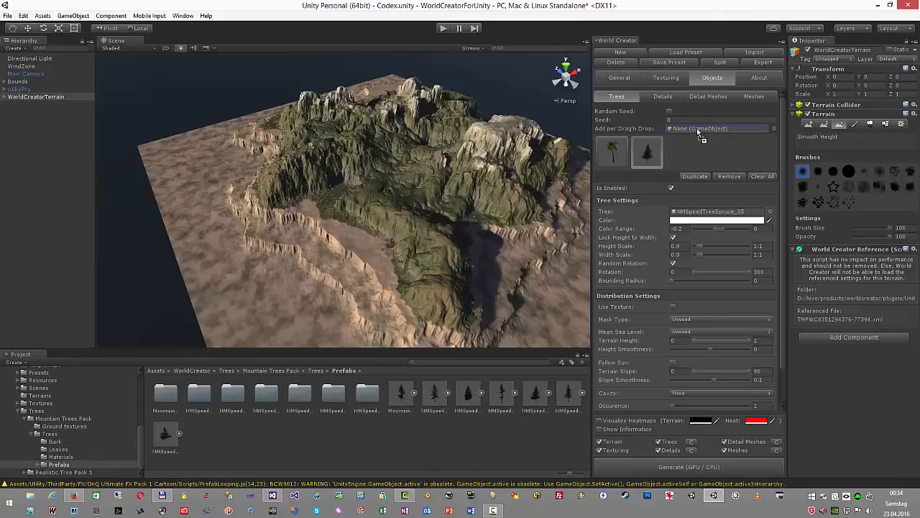
pyautogui.click(600, 419)
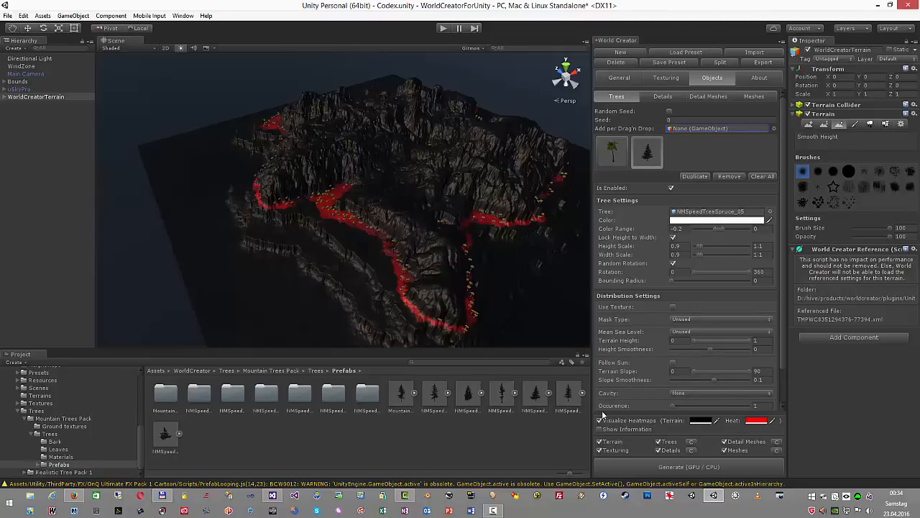
pyautogui.click(672, 307)
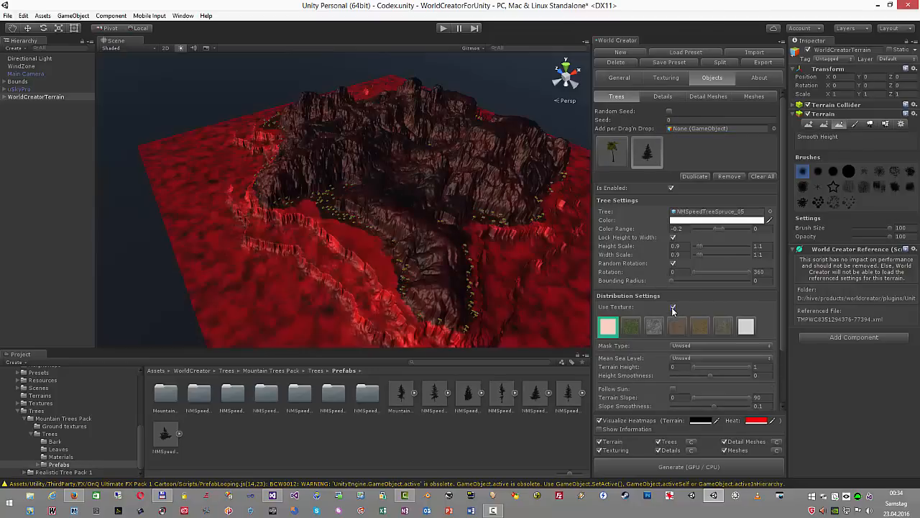
pyautogui.click(653, 327)
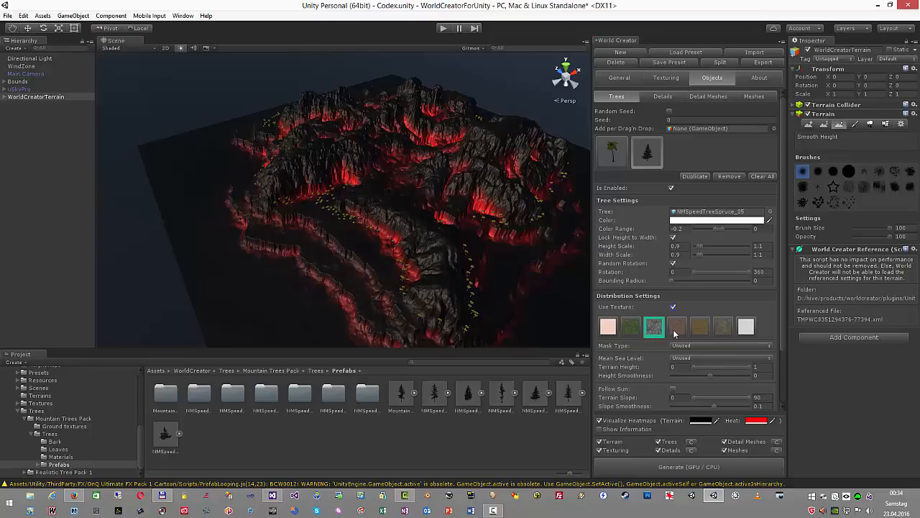
pyautogui.click(676, 328)
pyautogui.click(700, 328)
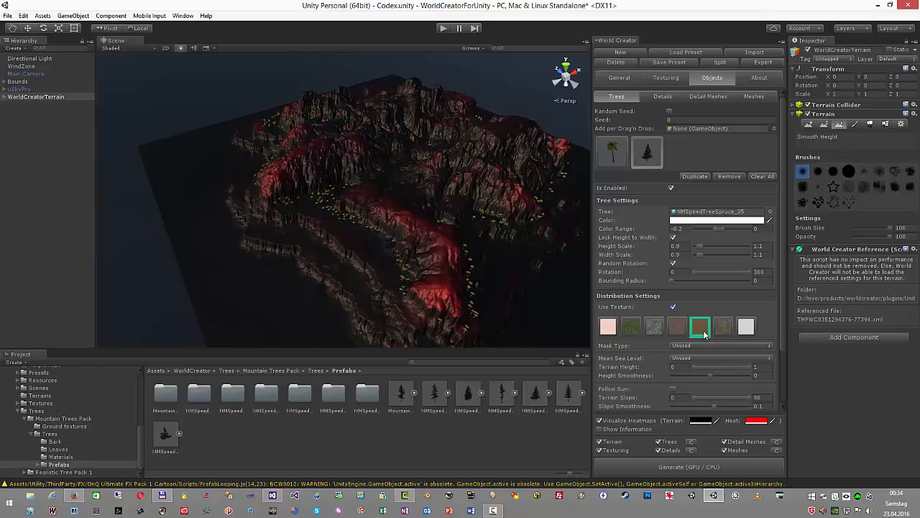
# Raise the spruce's minimum Terrain Height to 0.4054, keeping the maximum at 1
pyautogui.keyDown('alt'); pyautogui.moveTo(460, 240); pyautogui.dragTo(543, 290); pyautogui.keyUp('alt')
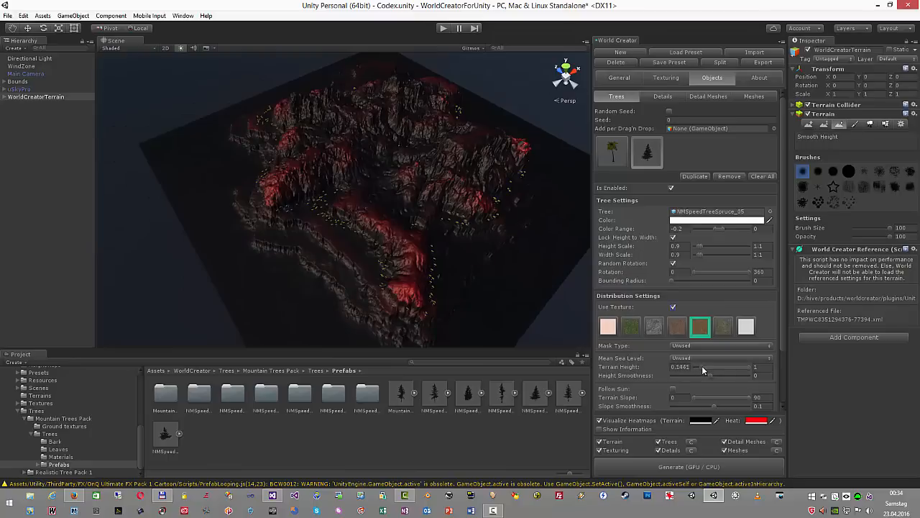
pyautogui.moveTo(711, 369); pyautogui.dragTo(714, 369)
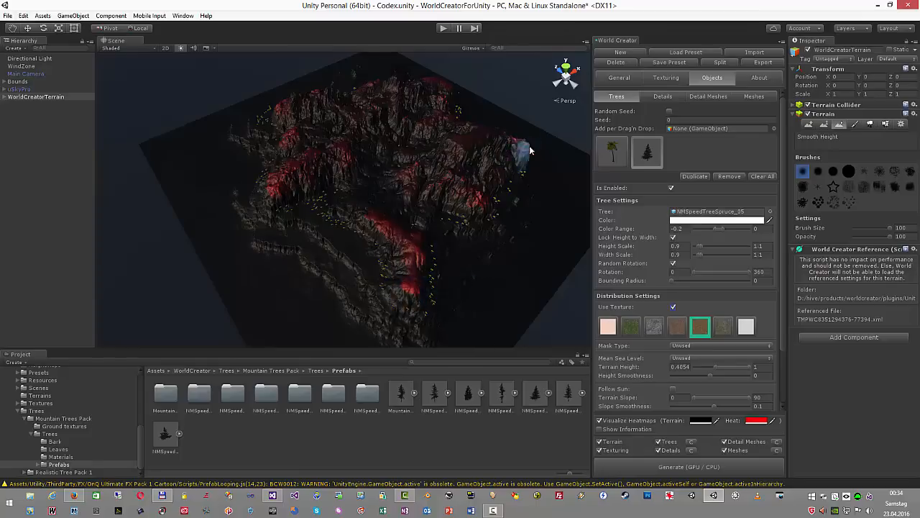
pyautogui.press('q')
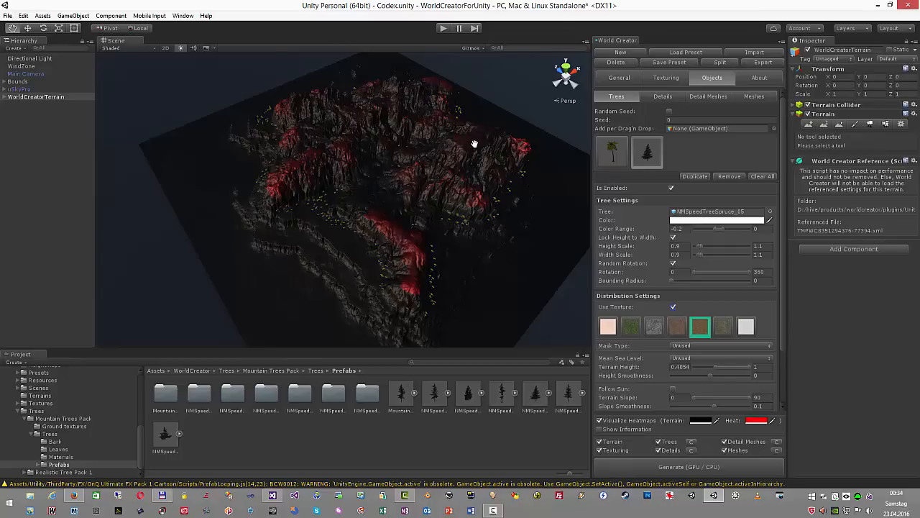
pyautogui.scroll(-3, 694, 366)
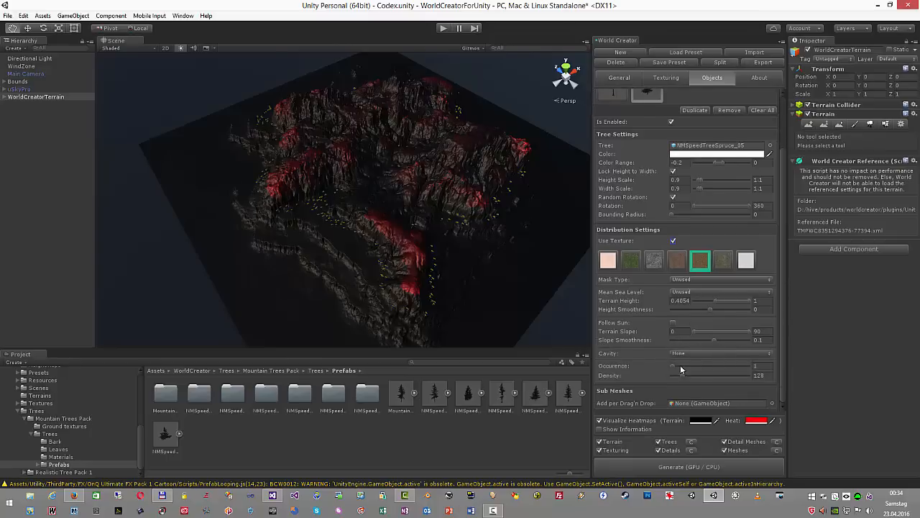
# Hide the heatmap, generate the terrain with spruce Occurrence 23.602 and Density 214, and inspect the trees up close
pyautogui.click(600, 420)
pyautogui.click(689, 467)
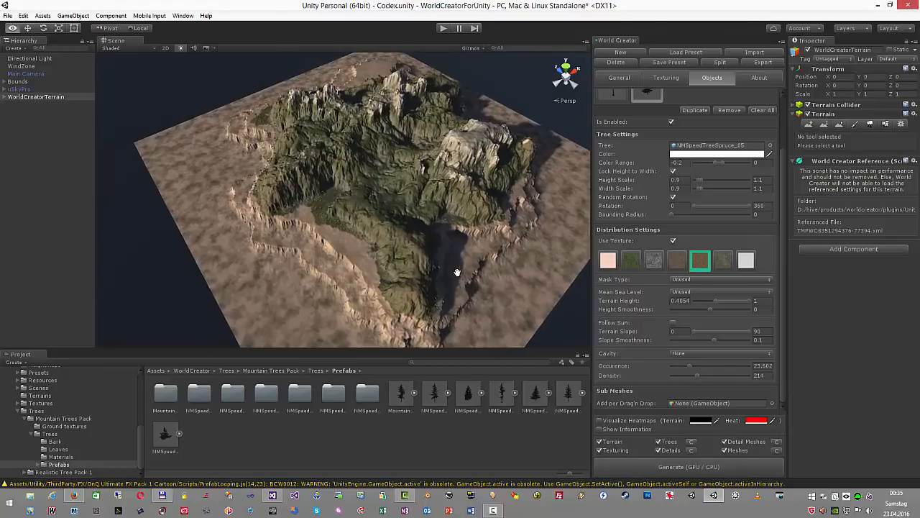
pyautogui.keyDown('alt'); pyautogui.moveTo(458, 273); pyautogui.dragTo(446, 149); pyautogui.keyUp('alt')
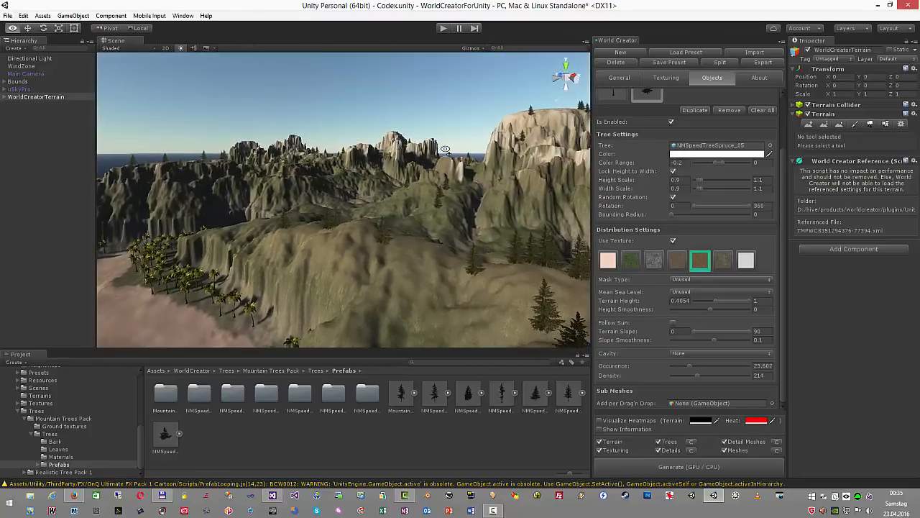
pyautogui.moveTo(446, 149); pyautogui.dragTo(401, 154, button='right')
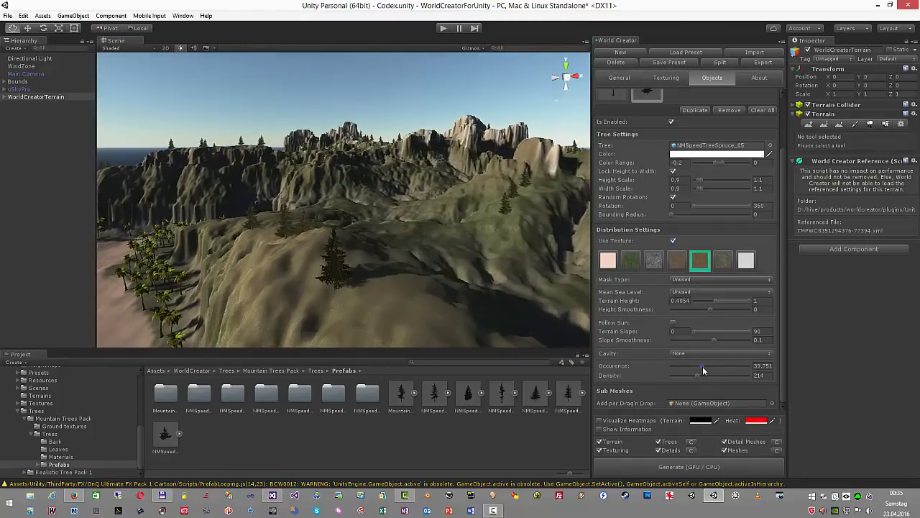
# Increase the spruce's Occurrence to 52.173 and Density to 350, regenerate the terrain, and inspect the forest
pyautogui.moveTo(709, 375); pyautogui.dragTo(710, 367)
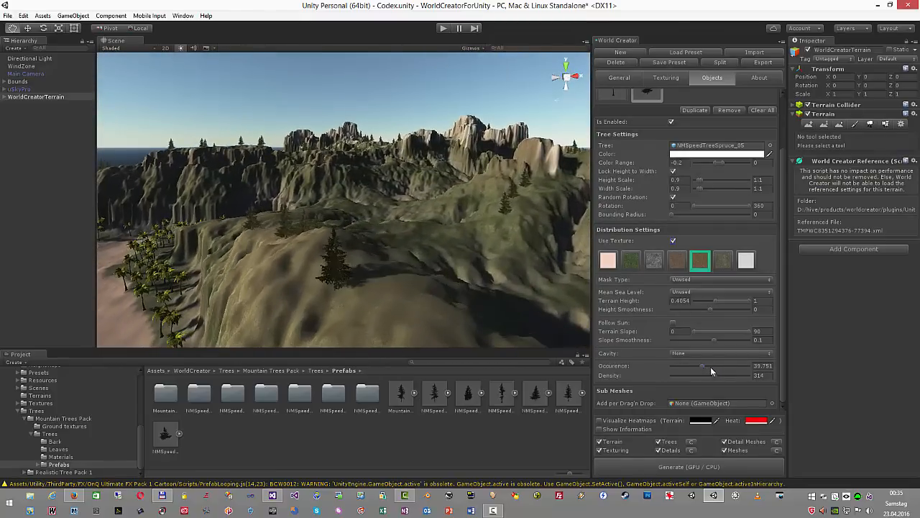
pyautogui.click(718, 468)
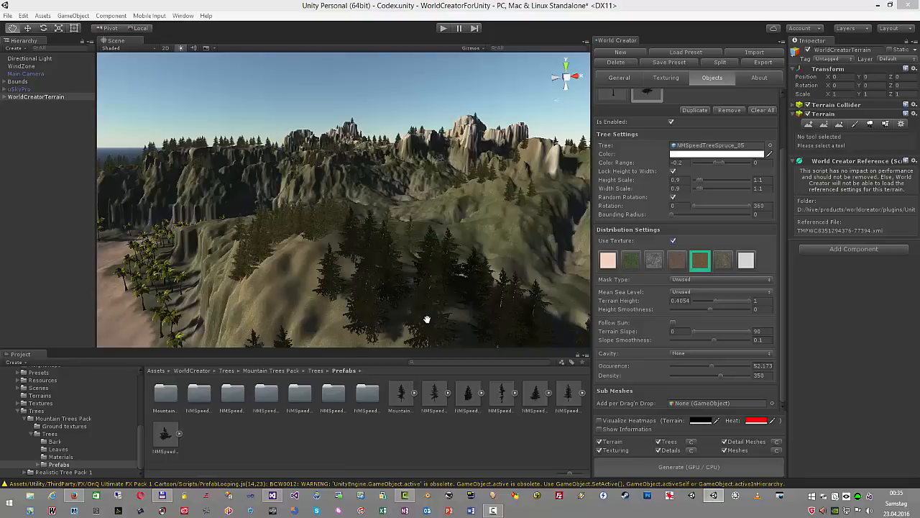
pyautogui.moveTo(412, 308); pyautogui.dragTo(462, 446, button='right')
pyautogui.moveTo(461, 445); pyautogui.dragTo(459, 419, button='right')
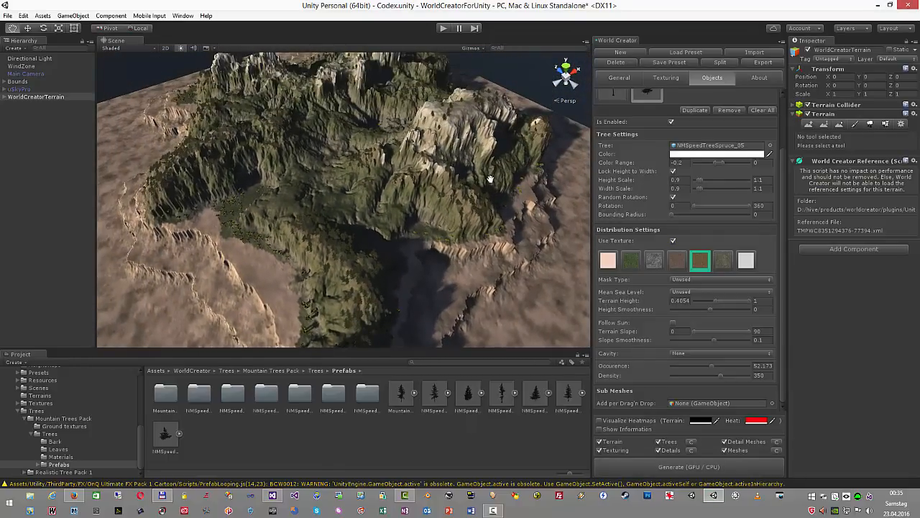
# Compare the spruce heatmap with the placed trees, hide it again, and regenerate the terrain
pyautogui.click(600, 420)
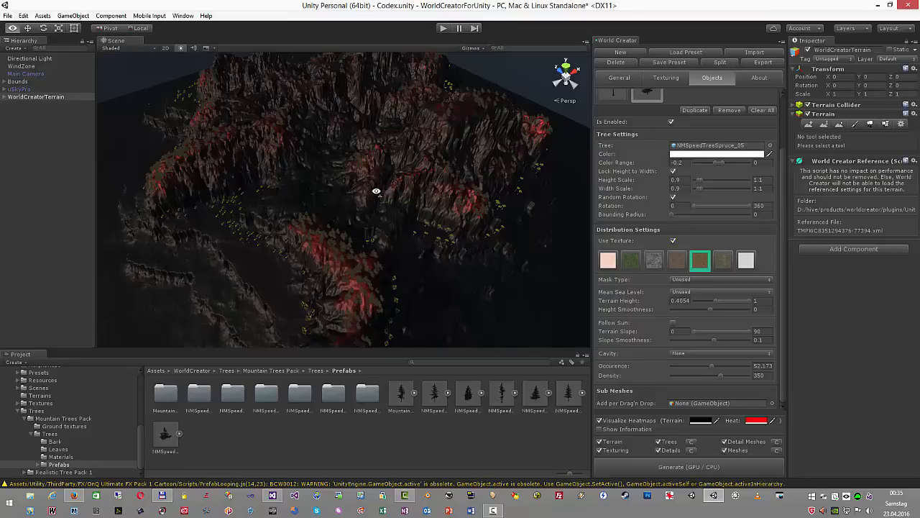
pyautogui.keyDown('alt'); pyautogui.moveTo(376, 195); pyautogui.dragTo(420, 188); pyautogui.keyUp('alt')
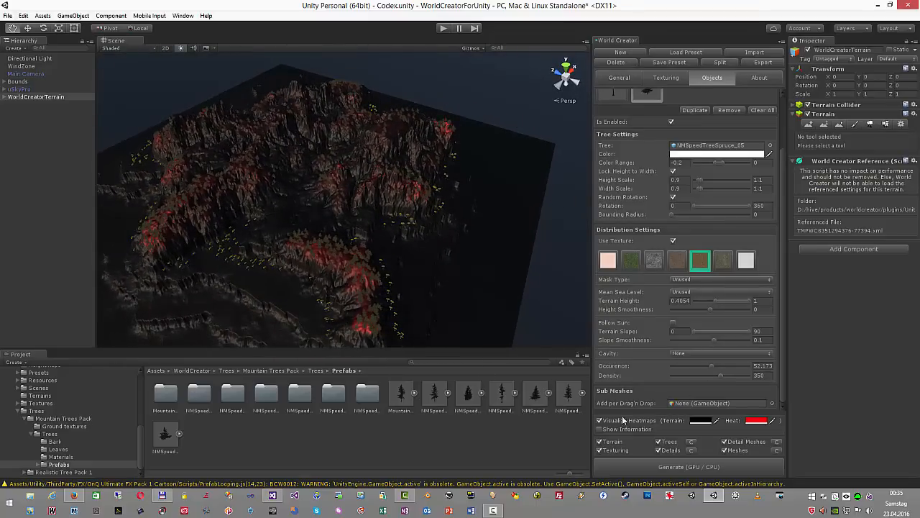
pyautogui.click(599, 420)
pyautogui.keyDown('alt'); pyautogui.moveTo(476, 251); pyautogui.dragTo(427, 259); pyautogui.keyUp('alt')
pyautogui.click(685, 465)
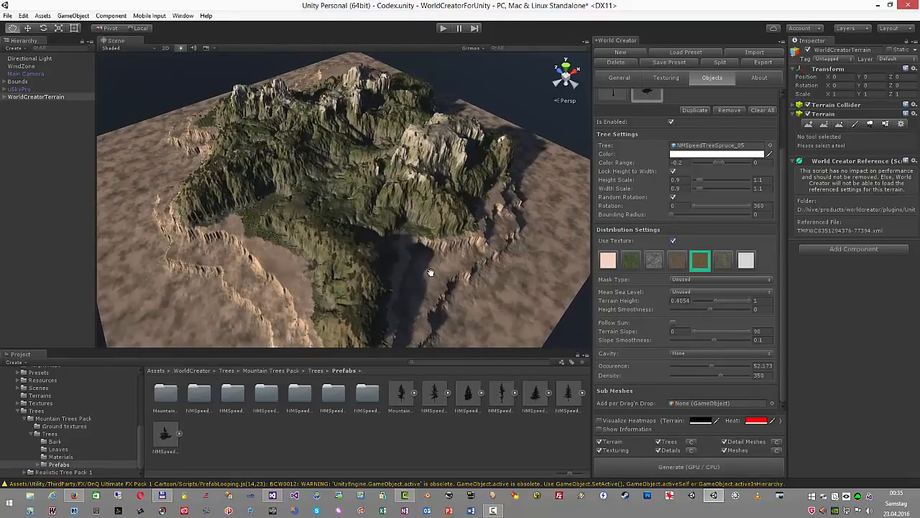
pyautogui.keyDown('alt'); pyautogui.moveTo(425, 249); pyautogui.dragTo(383, 239); pyautogui.keyUp('alt')
pyautogui.scroll(3, 659, 171)
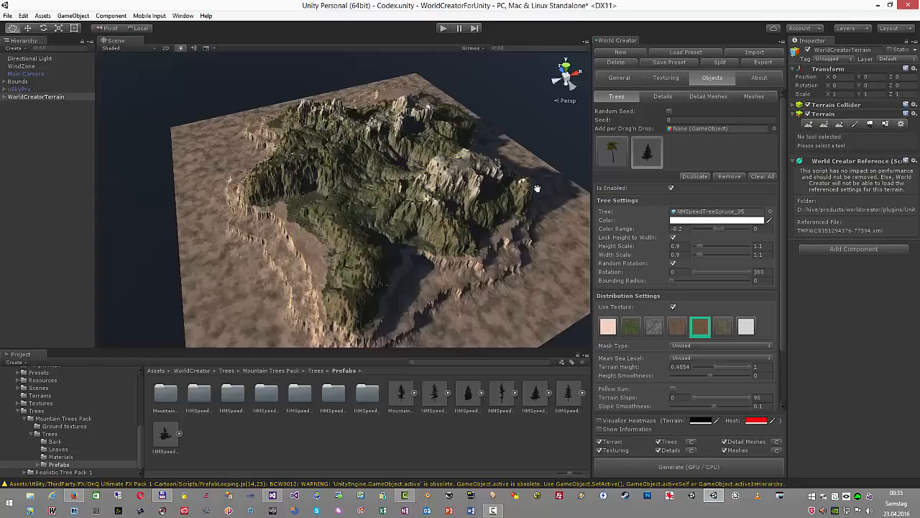
# Review the general terrain settings and the parameters of the terrain filters
pyautogui.click(617, 80)
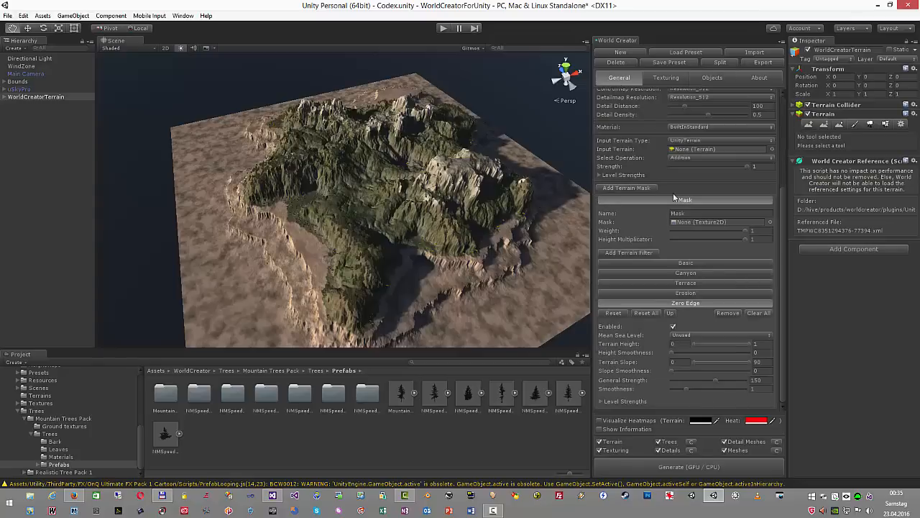
pyautogui.scroll(3, 674, 195)
pyautogui.scroll(-3, 710, 336)
pyautogui.click(697, 294)
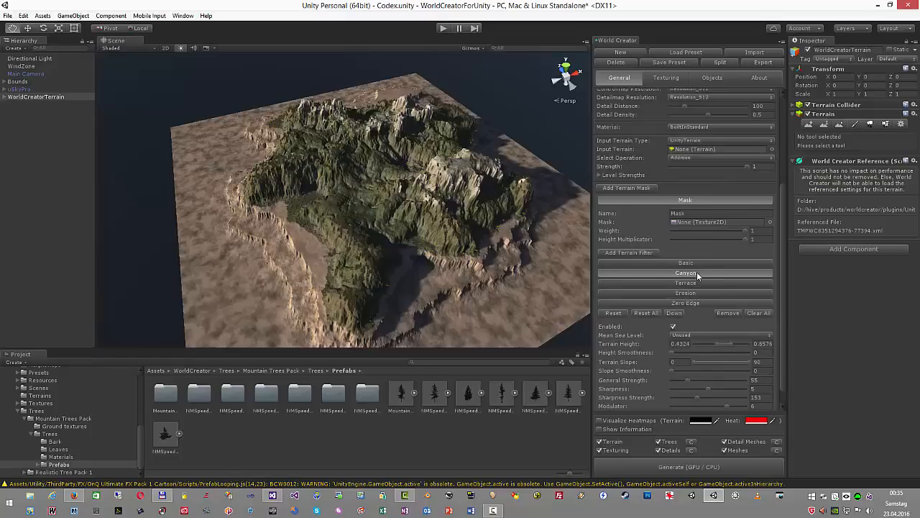
pyautogui.scroll(3, 698, 216)
# Review the terrain texture layers and the distribution settings of the beach sand texture
pyautogui.click(669, 79)
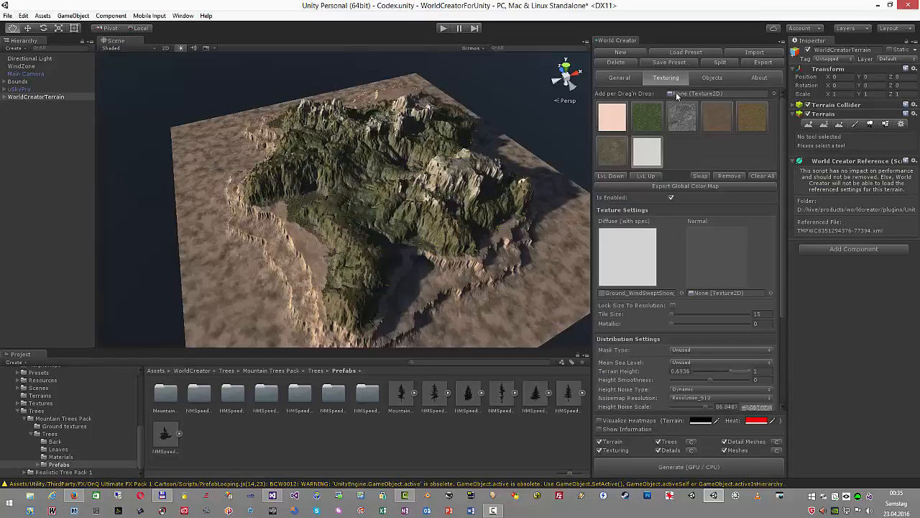
pyautogui.click(616, 127)
pyautogui.scroll(-1, 691, 276)
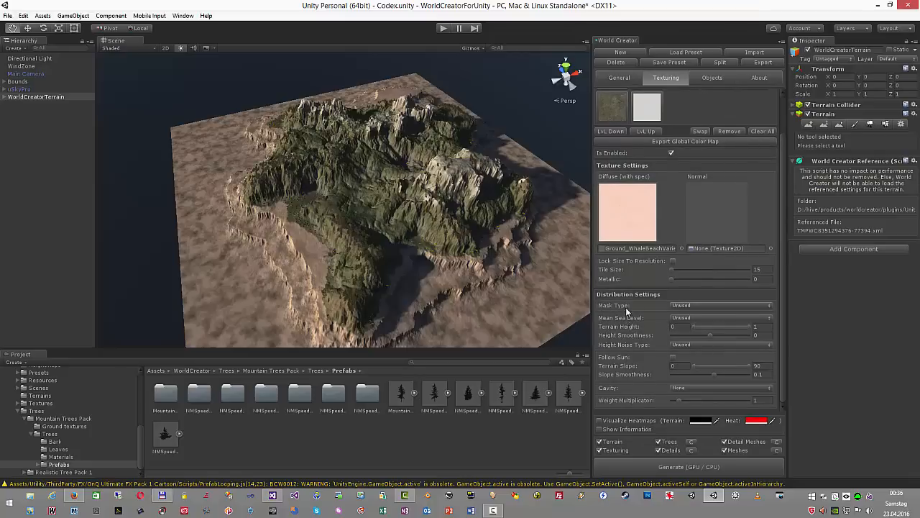
pyautogui.scroll(1, 644, 177)
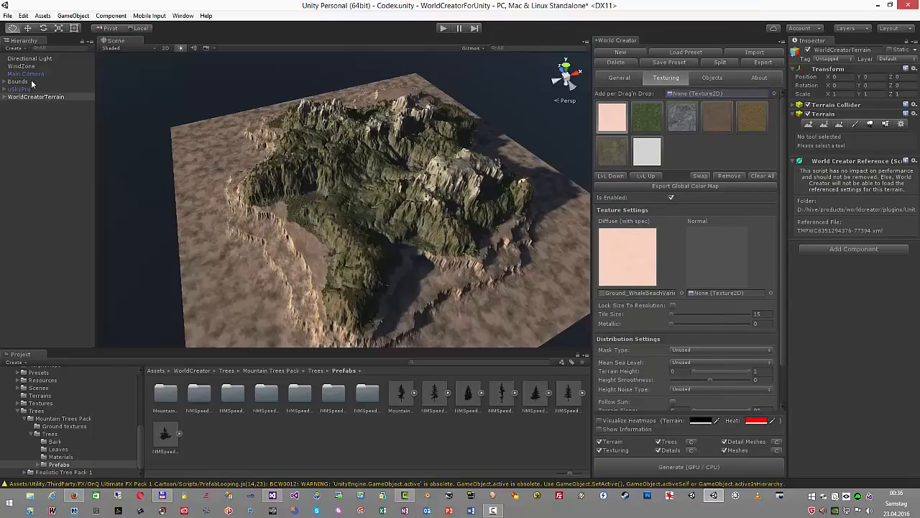
# Add the WaterPlane prefab from the AQUAS-Lite Prefabs folder under Utility/ThirdParty to the scene at the island
pyautogui.click(18, 410)
pyautogui.click(18, 409)
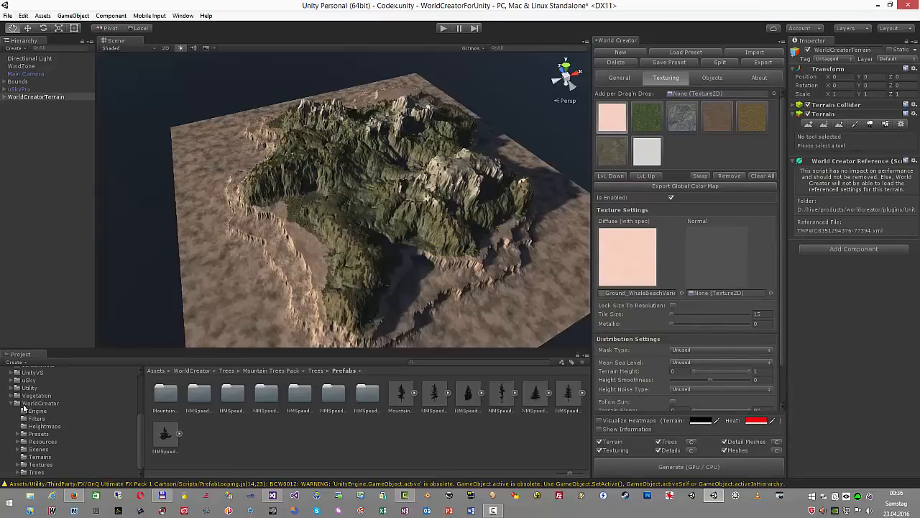
pyautogui.click(621, 78)
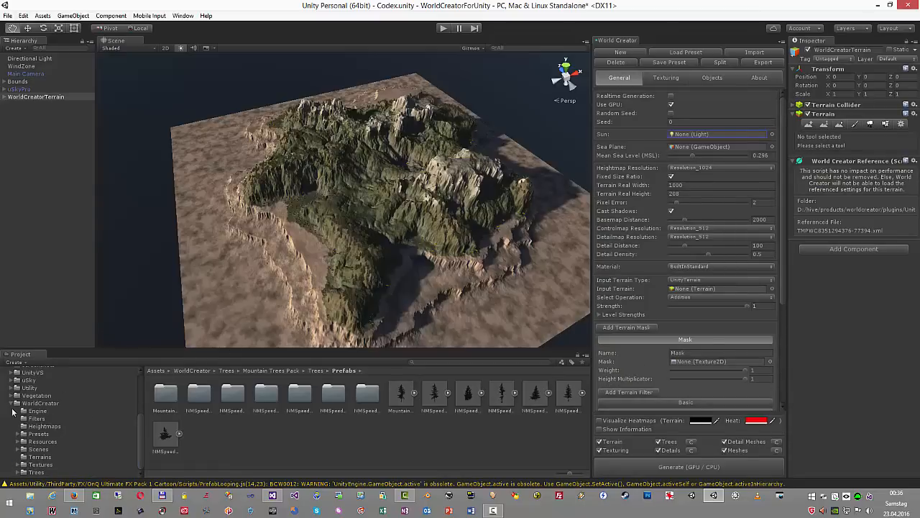
pyautogui.scroll(3, 11, 406)
pyautogui.click(16, 457)
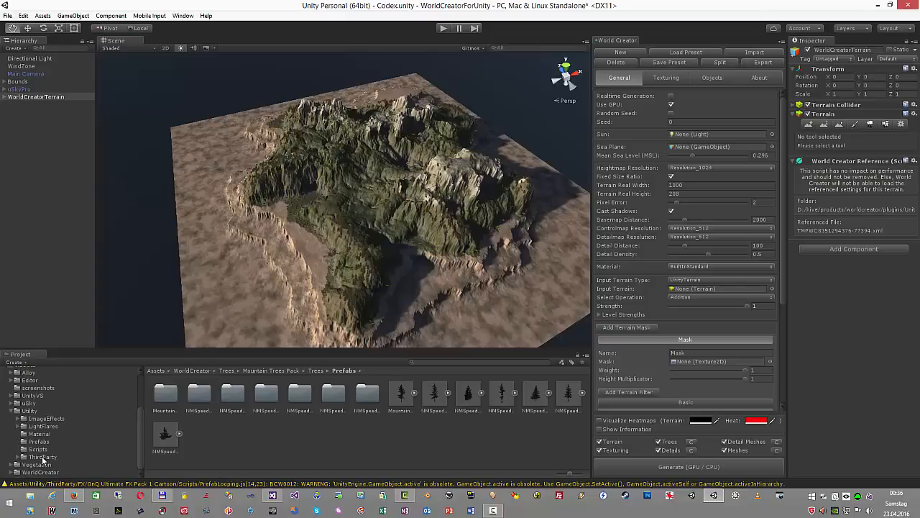
pyautogui.click(24, 457)
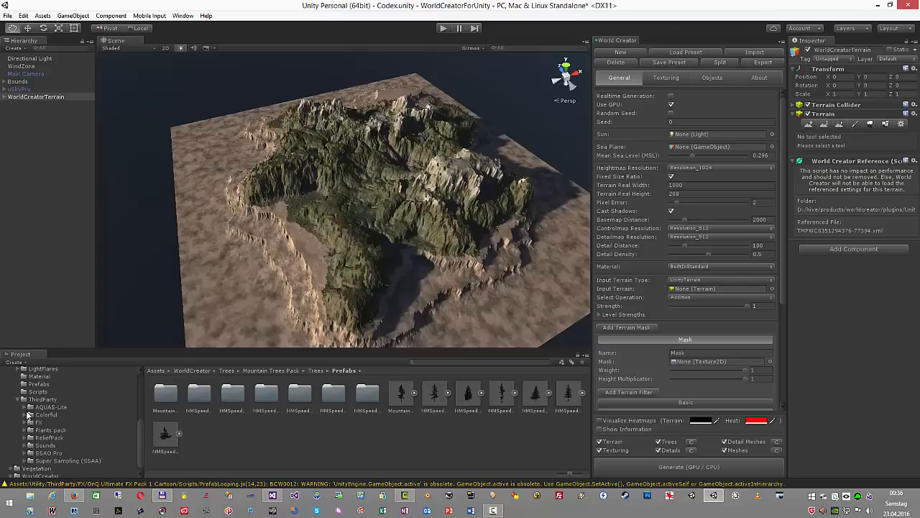
pyautogui.click(26, 407)
pyautogui.click(52, 430)
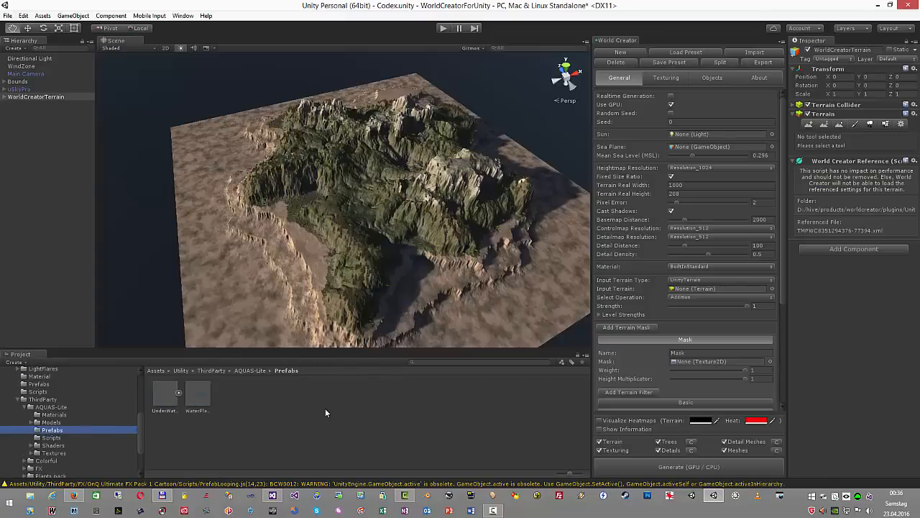
pyautogui.moveTo(199, 394); pyautogui.dragTo(325, 195)
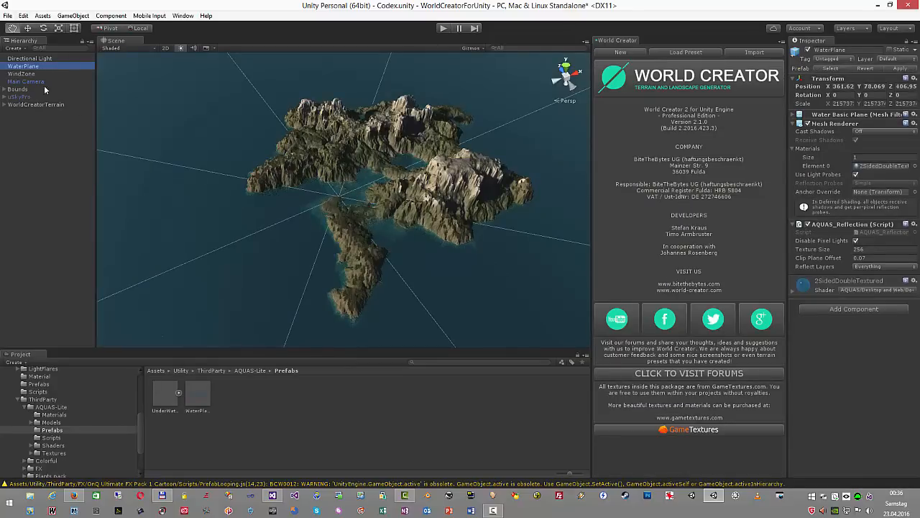
# Assign the WaterPlane as the Sea Plane of WorldCreatorTerrain
pyautogui.click(36, 105)
pyautogui.click(44, 67)
pyautogui.moveTo(44, 67); pyautogui.dragTo(702, 156)
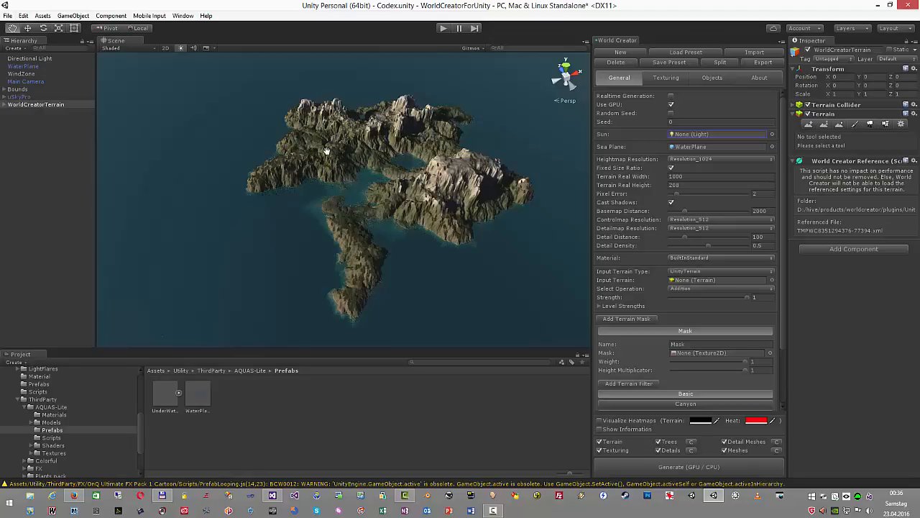
# Lower the WaterPlane to a Y position of about 49 and regenerate the terrain
pyautogui.click(32, 66)
pyautogui.press('w')
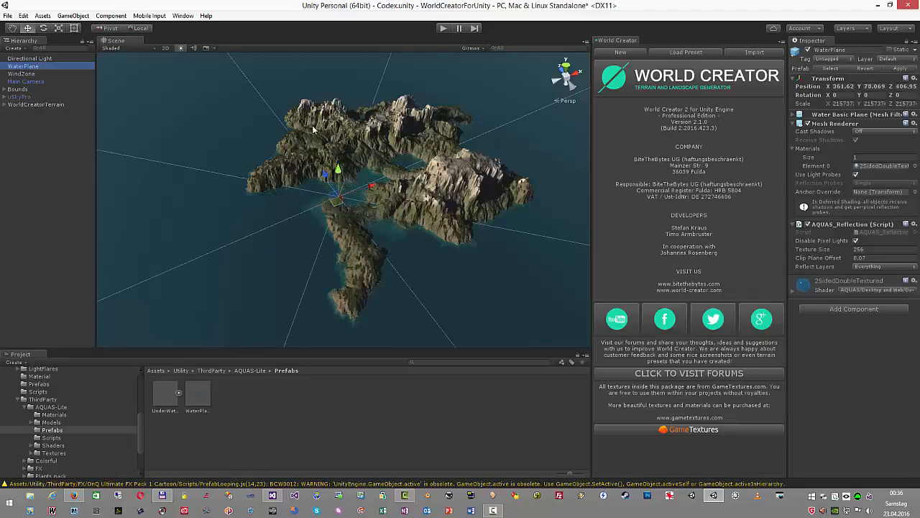
pyautogui.moveTo(337, 173)
pyautogui.mouseDown()
pyautogui.moveTo(339, 190)
pyautogui.moveTo(343, 182)
pyautogui.mouseUp()
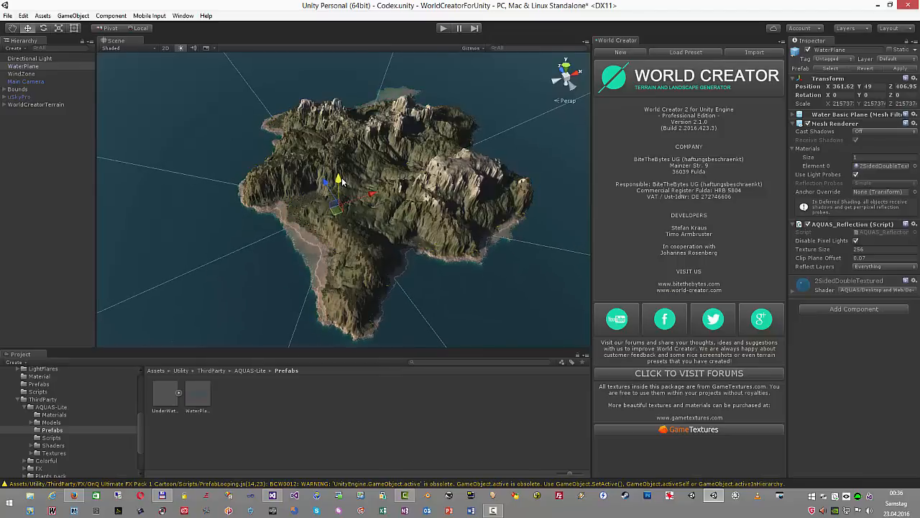
pyautogui.click(53, 105)
pyautogui.click(662, 469)
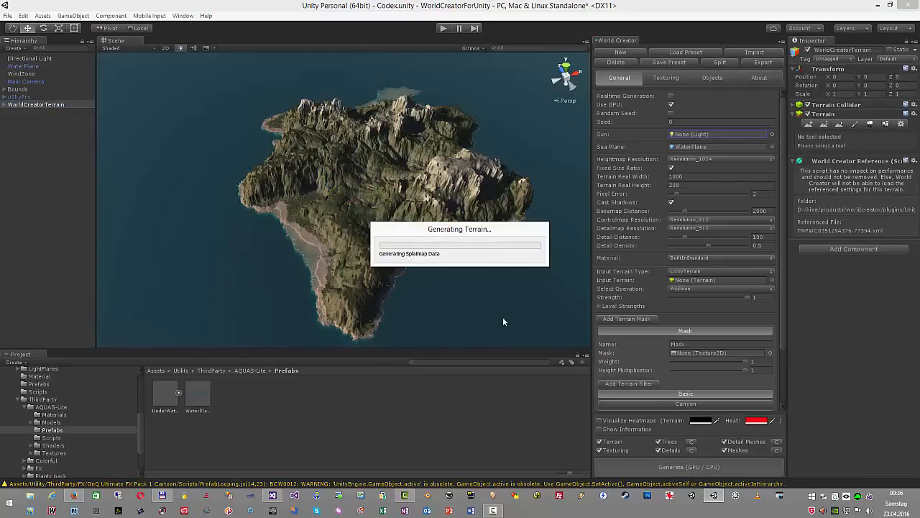
pyautogui.keyDown('alt'); pyautogui.moveTo(393, 263); pyautogui.dragTo(426, 263); pyautogui.keyUp('alt')
# Review the Canyon and Terrace filter parameters, regenerate the terrain, and inspect the island's coast
pyautogui.scroll(-3, 723, 392)
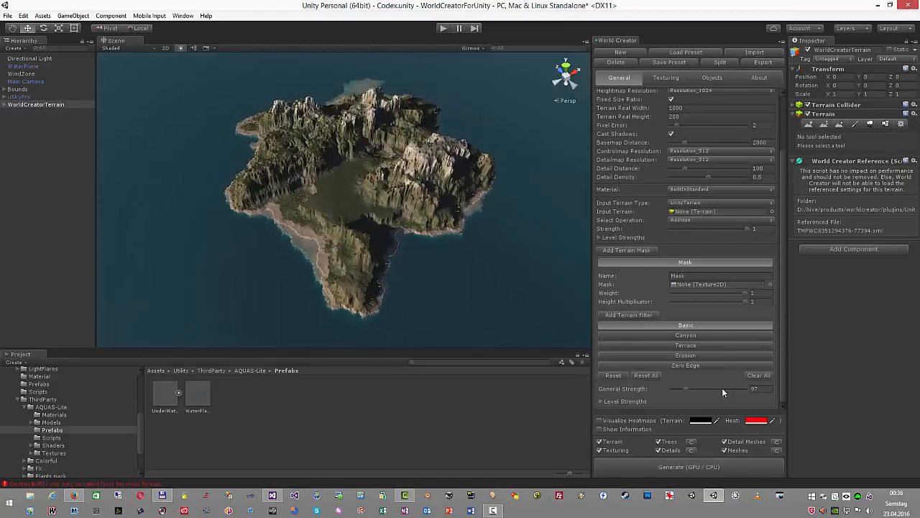
pyautogui.click(695, 335)
pyautogui.scroll(-3, 718, 344)
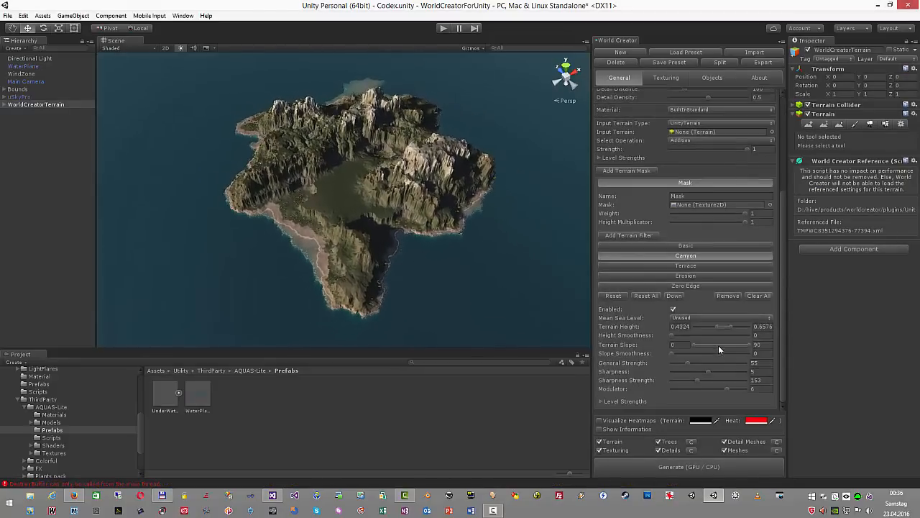
pyautogui.click(688, 266)
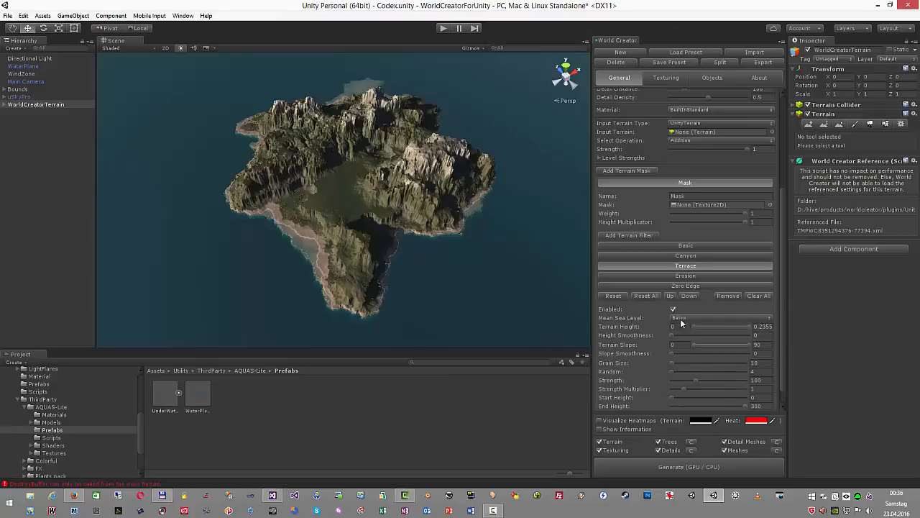
pyautogui.click(688, 466)
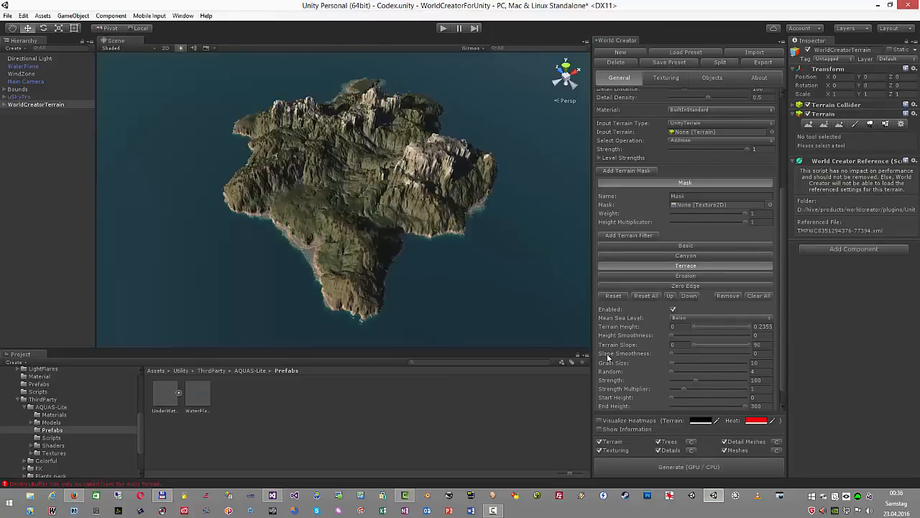
pyautogui.keyDown('alt'); pyautogui.moveTo(463, 286); pyautogui.dragTo(403, 256); pyautogui.keyUp('alt')
pyautogui.moveTo(403, 256)
pyautogui.mouseDown(button='right')
pyautogui.moveTo(540, 267)
pyautogui.moveTo(532, 261)
pyautogui.moveTo(553, 234)
pyautogui.moveTo(536, 209)
pyautogui.moveTo(444, 176)
pyautogui.moveTo(400, 243)
pyautogui.mouseUp(button='right')
pyautogui.hotkey('shift', 'w')
pyautogui.press('w')
pyautogui.press('a')
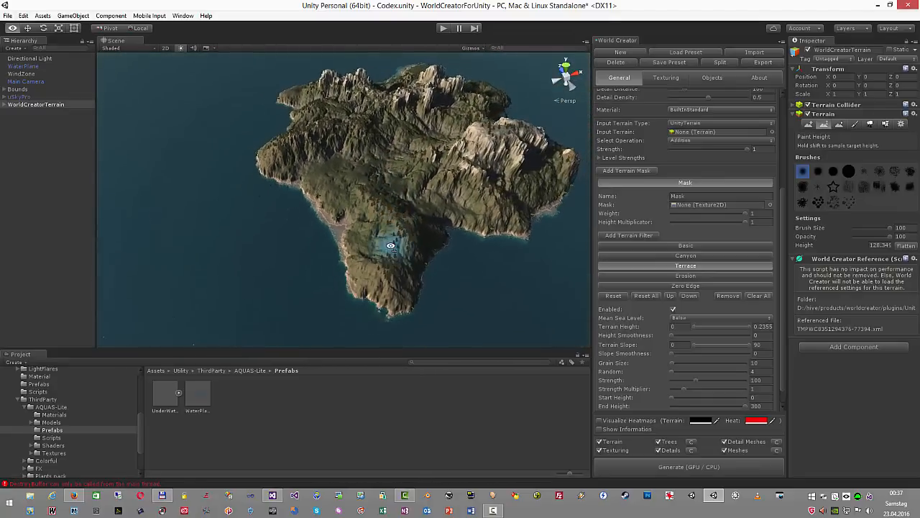
pyautogui.press('q')
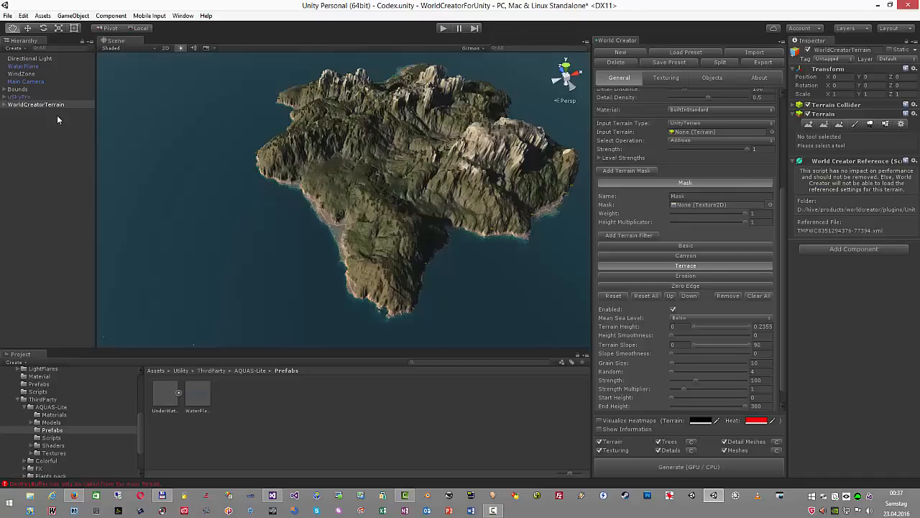
# Lower the WaterPlane to a Y position of about 43 and regenerate the terrain
pyautogui.click(25, 66)
pyautogui.press('e')
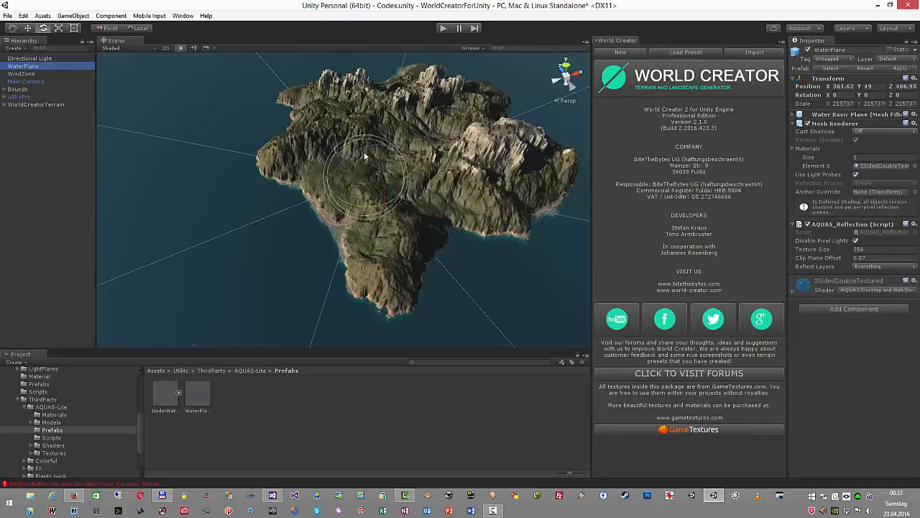
pyautogui.press('w')
pyautogui.click(368, 150)
pyautogui.moveTo(367, 147); pyautogui.dragTo(367, 149)
pyautogui.click(65, 103)
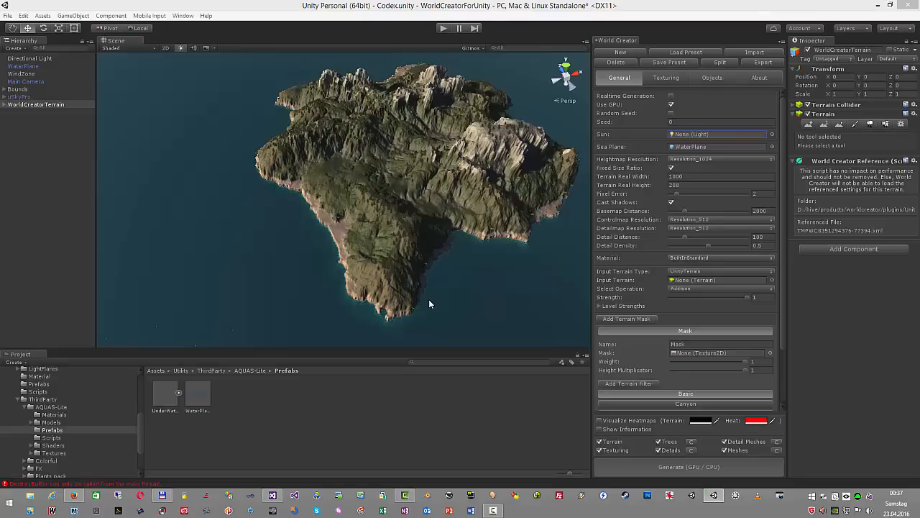
pyautogui.click(666, 466)
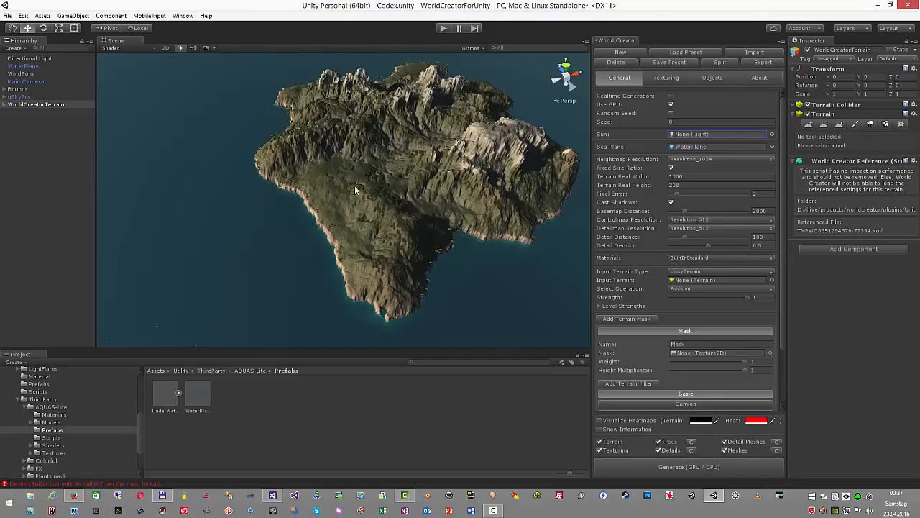
# Move the WaterPlane to a Y position of about 52, regenerate the terrain, and inspect the island's other side
pyautogui.click(40, 66)
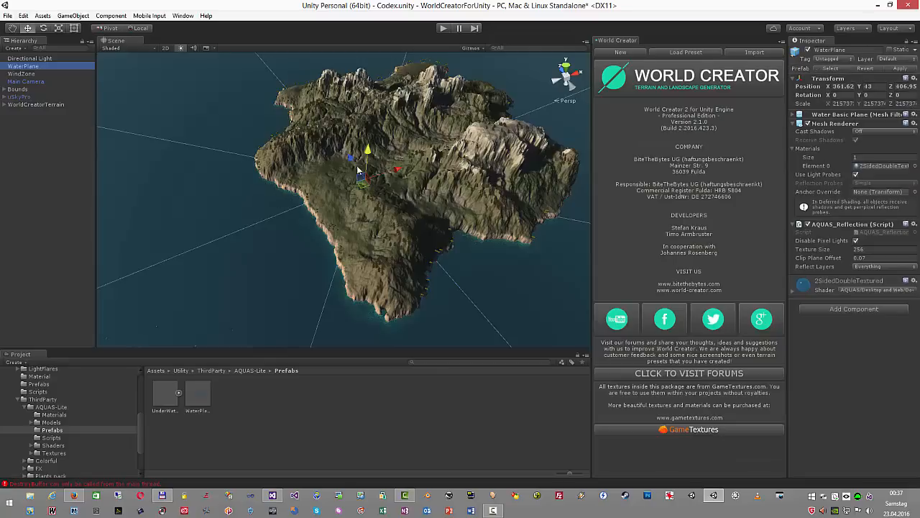
pyautogui.moveTo(357, 170); pyautogui.dragTo(322, 148)
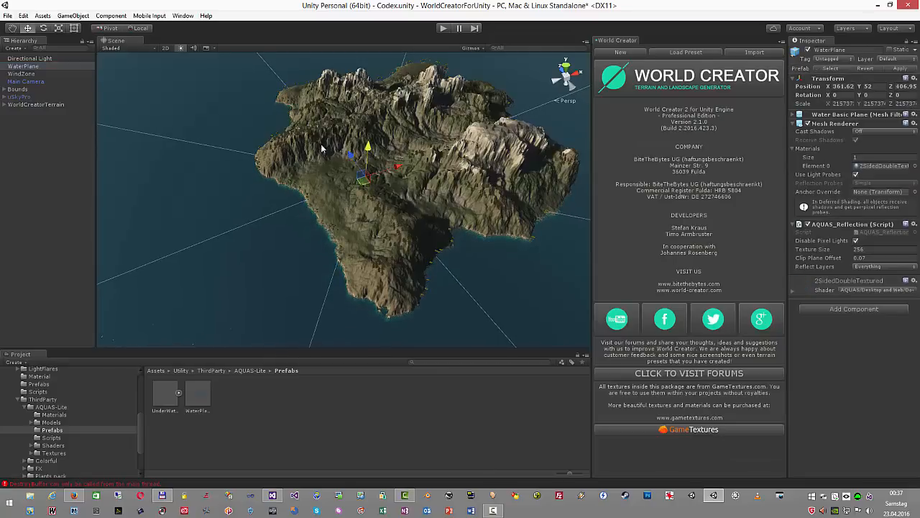
pyautogui.click(54, 106)
pyautogui.click(652, 468)
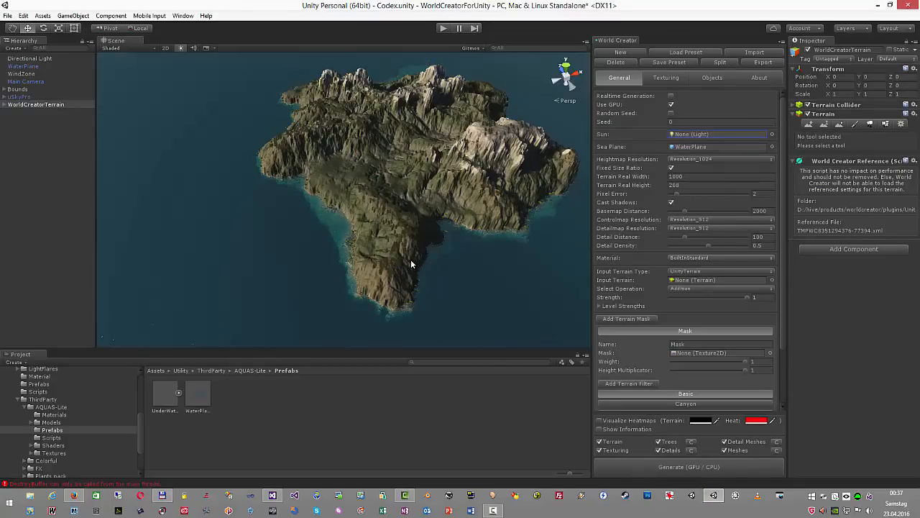
pyautogui.moveTo(410, 265); pyautogui.dragTo(765, 237, button='right')
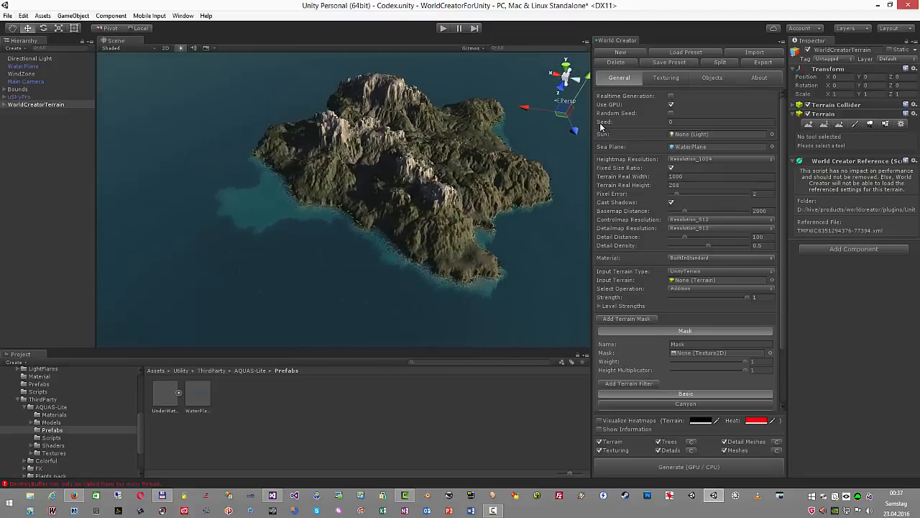
# Set the beach sand texture's Mean Sea Level distribution to Below, check its heatmap, and hide the heatmap again
pyautogui.click(666, 78)
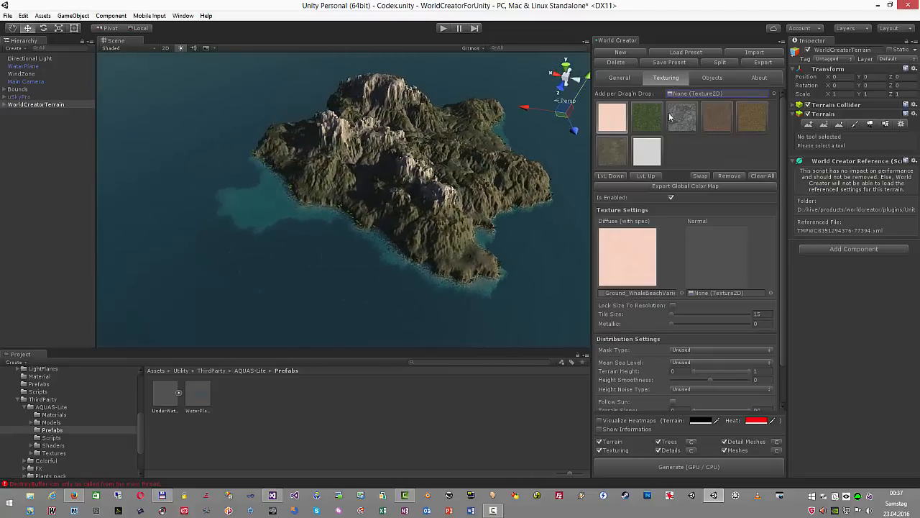
pyautogui.click(690, 362)
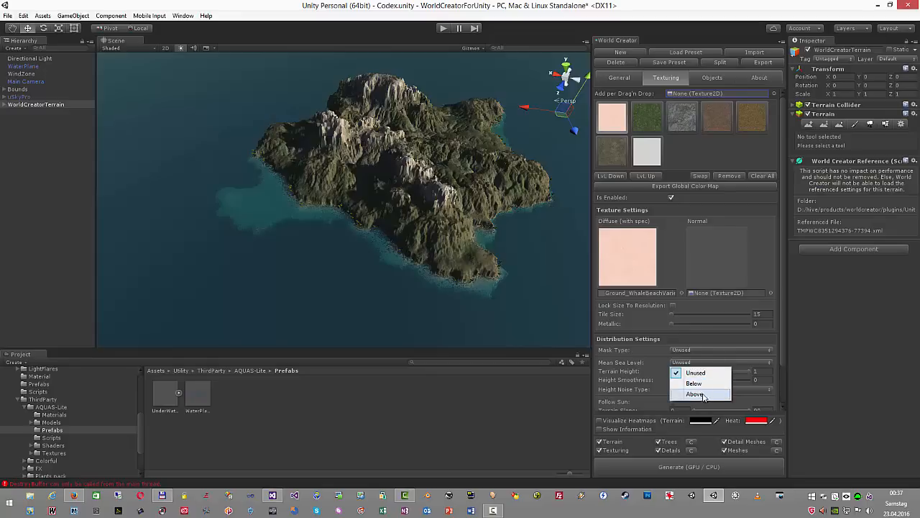
pyautogui.click(694, 383)
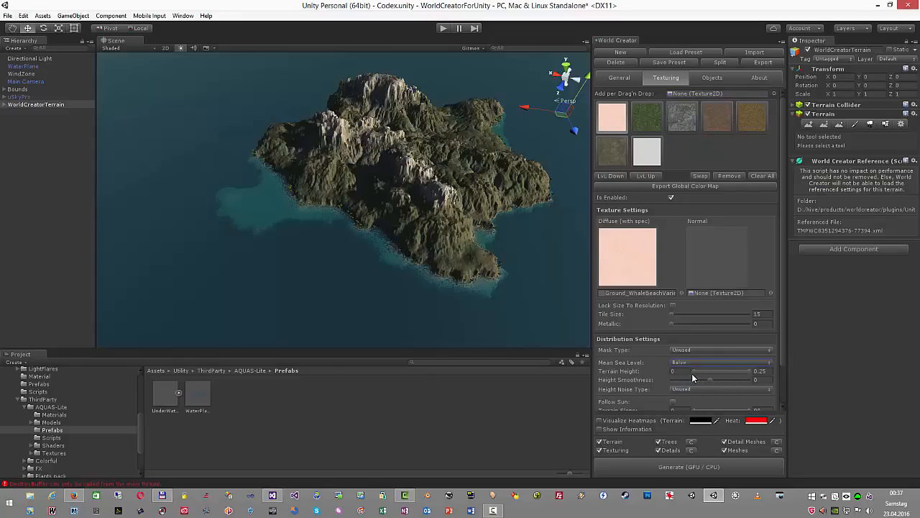
pyautogui.click(599, 420)
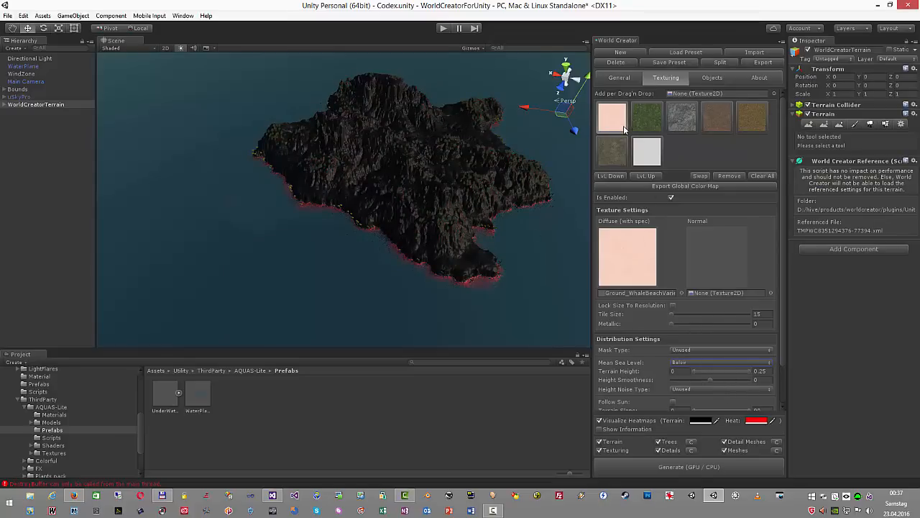
pyautogui.click(33, 105)
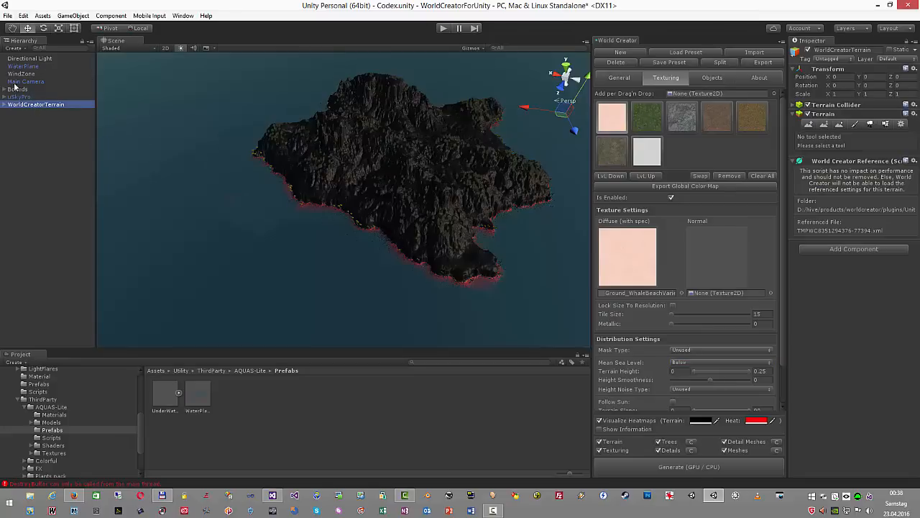
pyautogui.click(600, 421)
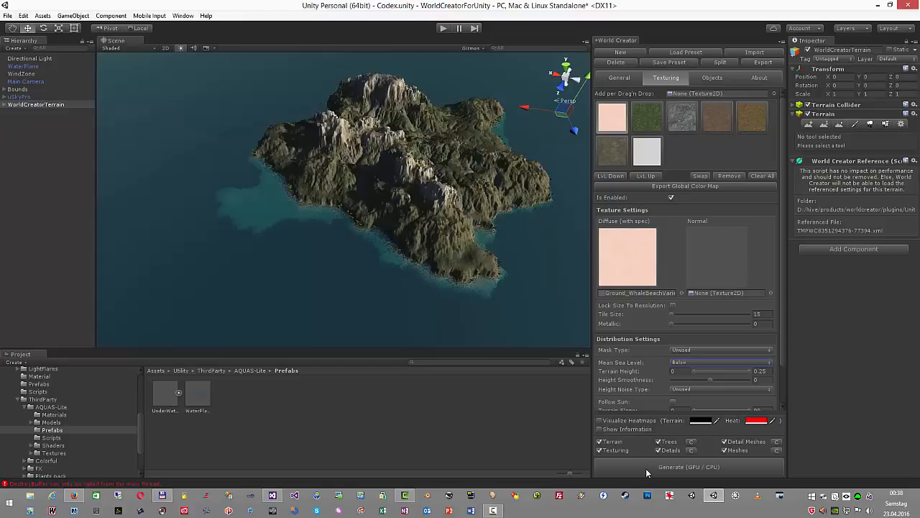
# Regenerate the terrain and inspect the sand along the island's coast from several sides
pyautogui.click(646, 468)
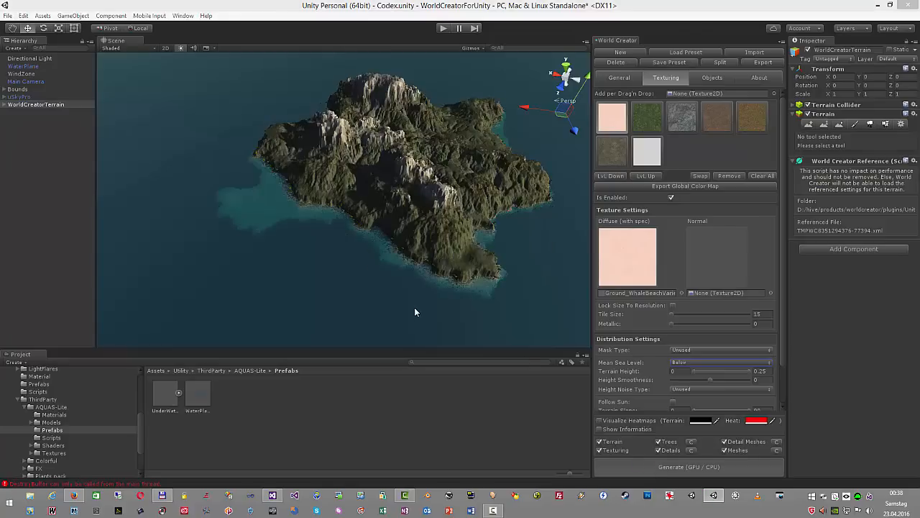
pyautogui.click(631, 466)
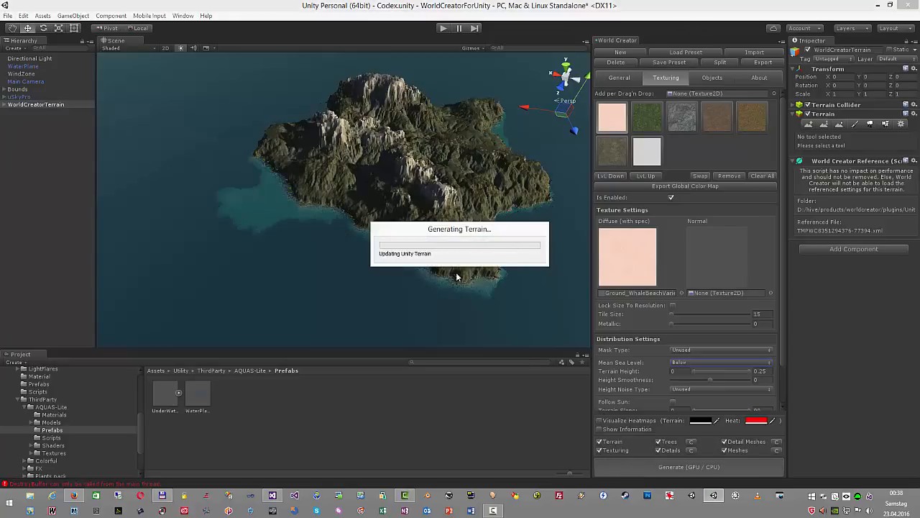
pyautogui.moveTo(460, 263)
pyautogui.keyDown('alt'); pyautogui.mouseDown()
pyautogui.moveTo(468, 257)
pyautogui.moveTo(450, 257)
pyautogui.mouseUp(); pyautogui.keyUp('alt')
pyautogui.press('w')
pyautogui.moveTo(450, 257); pyautogui.dragTo(218, 250, button='right')
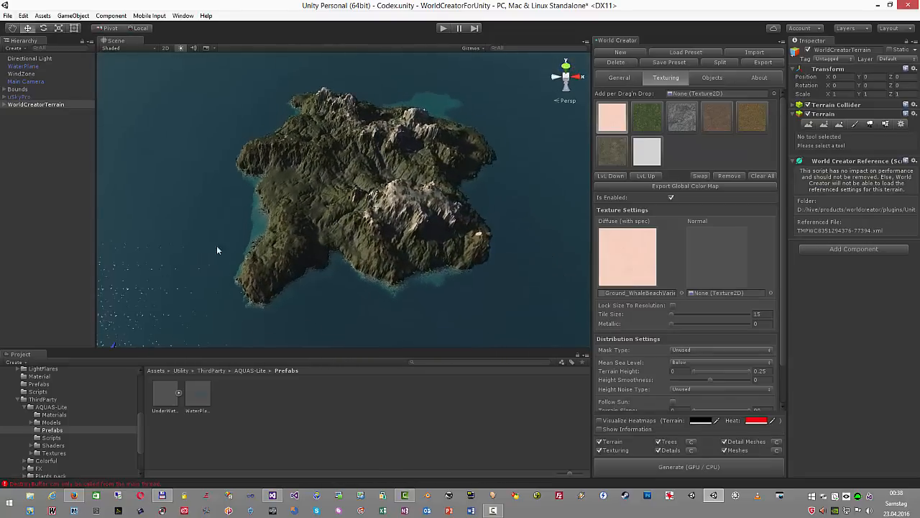
# Review the distribution settings of the grass and grey rock textures and compare them with the island's surface
pyautogui.click(660, 122)
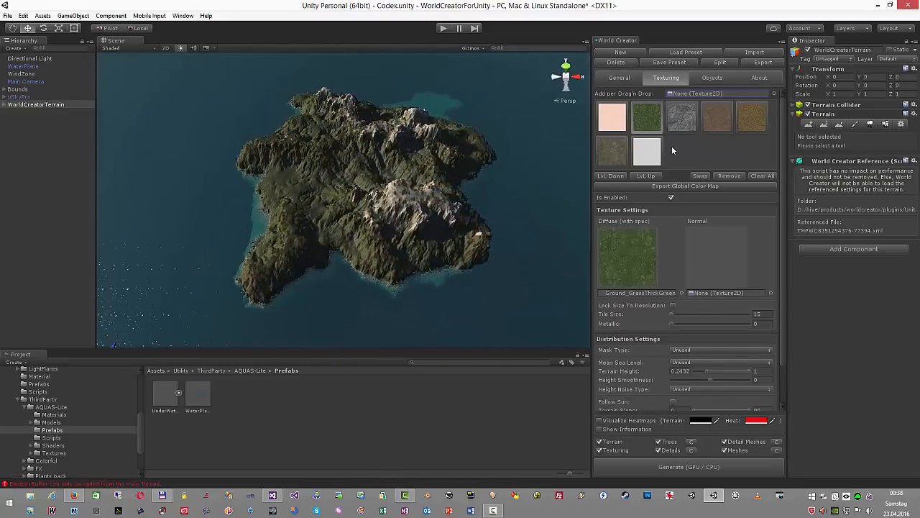
pyautogui.click(682, 118)
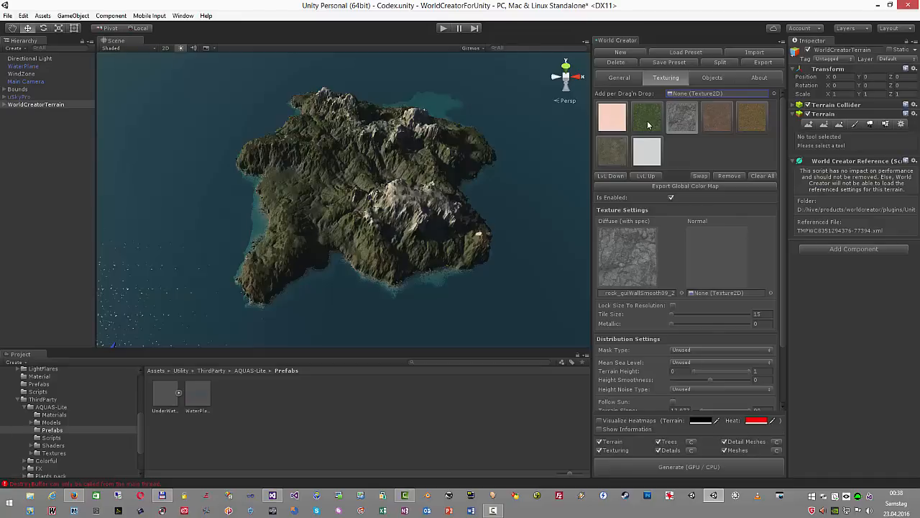
pyautogui.moveTo(473, 197); pyautogui.dragTo(706, 187, button='right')
pyautogui.hotkey('shift', 'w')
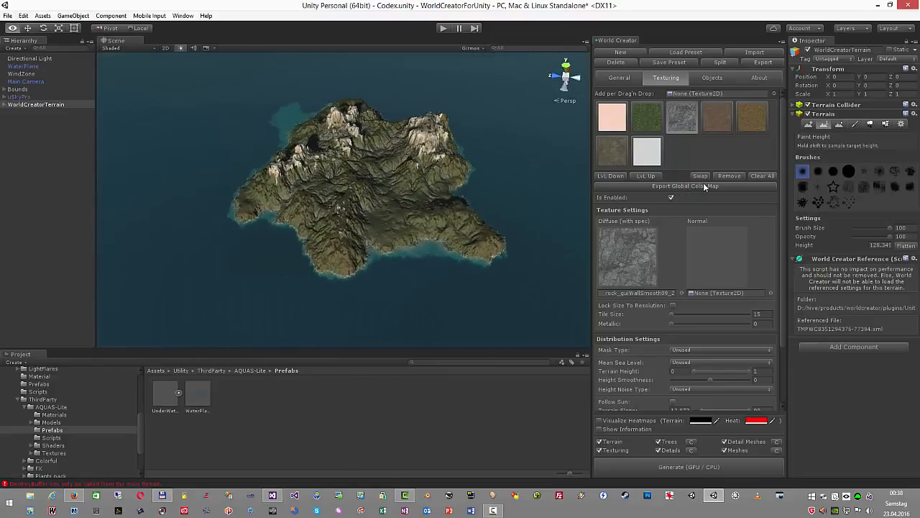
# Look over the tree object settings and the file types for heightmap import, and close the import dialog without importing
pyautogui.keyDown('alt'); pyautogui.moveTo(474, 181); pyautogui.dragTo(453, 180); pyautogui.keyUp('alt')
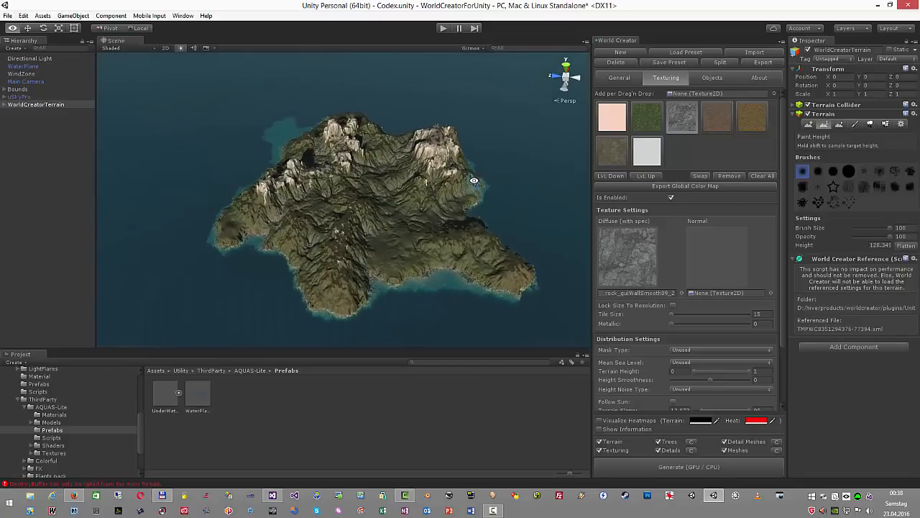
pyautogui.click(712, 78)
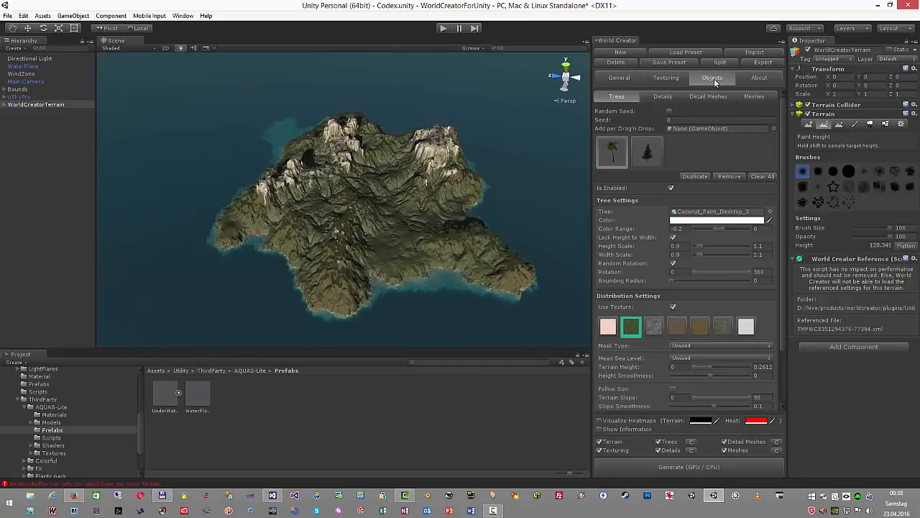
pyautogui.click(755, 80)
pyautogui.click(772, 91)
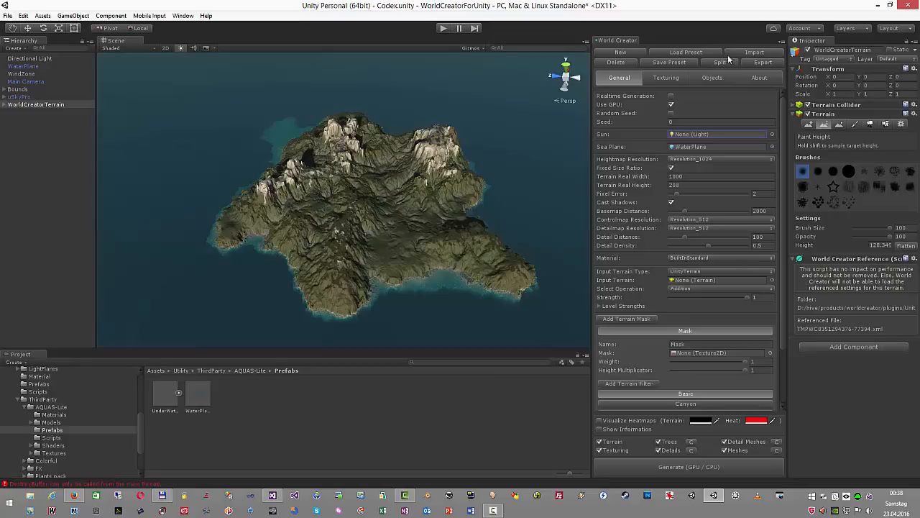
pyautogui.click(753, 52)
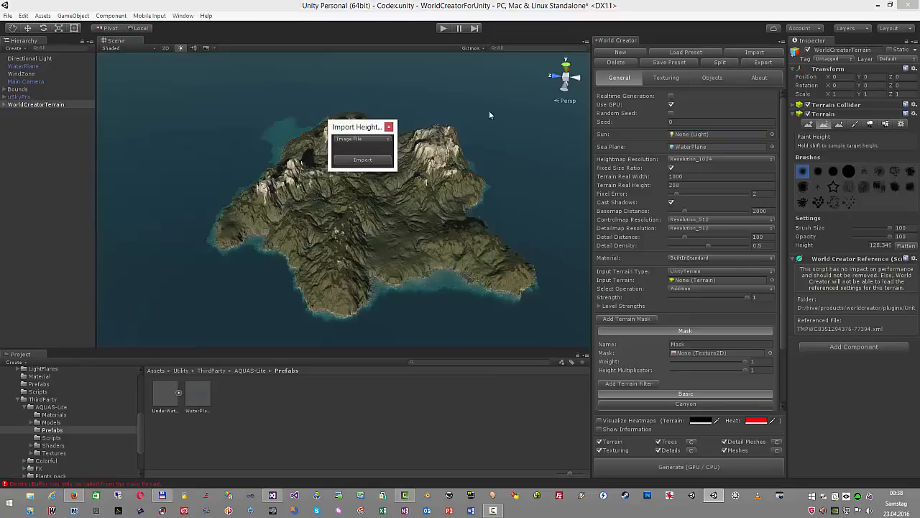
pyautogui.click(383, 139)
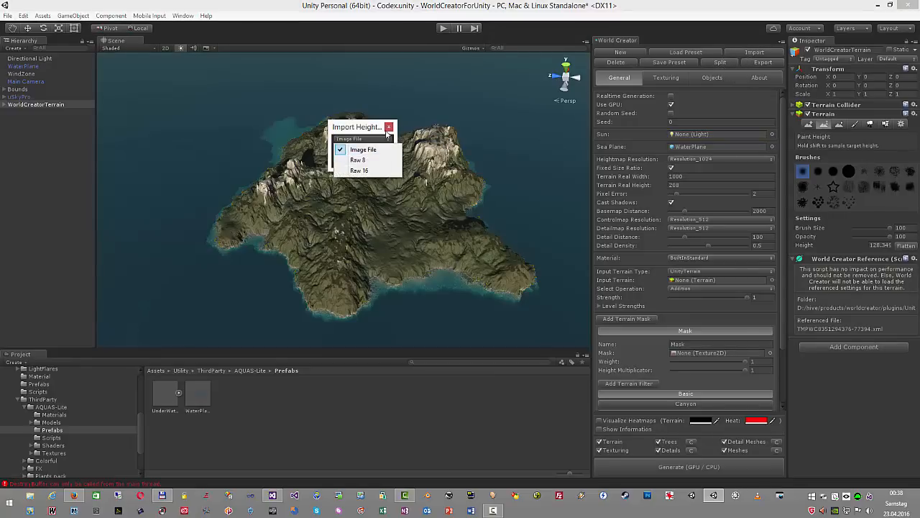
pyautogui.click(389, 129)
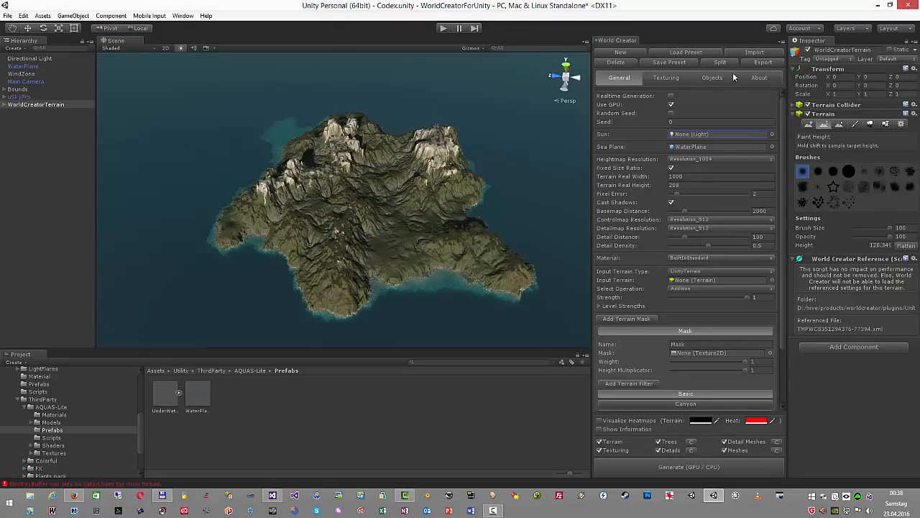
# Check the file formats for heightmap export, close the dialog without exporting, and look through the general terrain settings
pyautogui.click(764, 63)
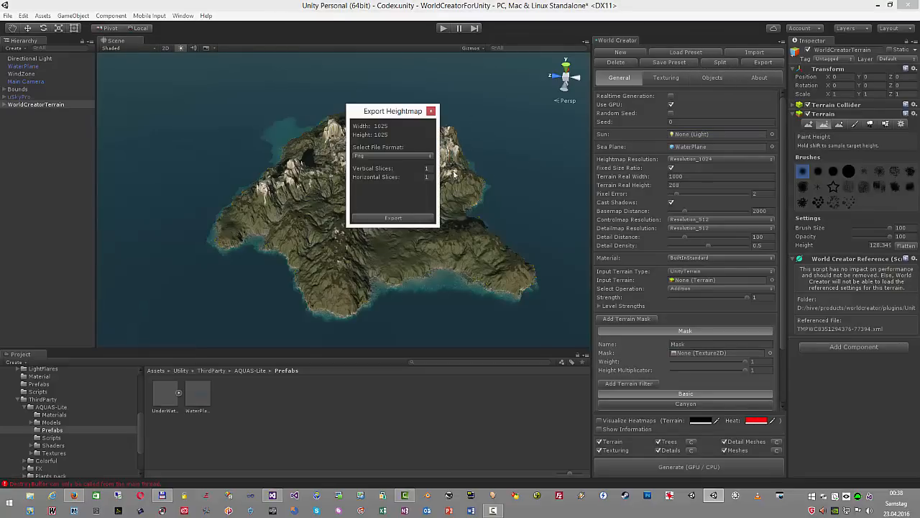
pyautogui.click(428, 156)
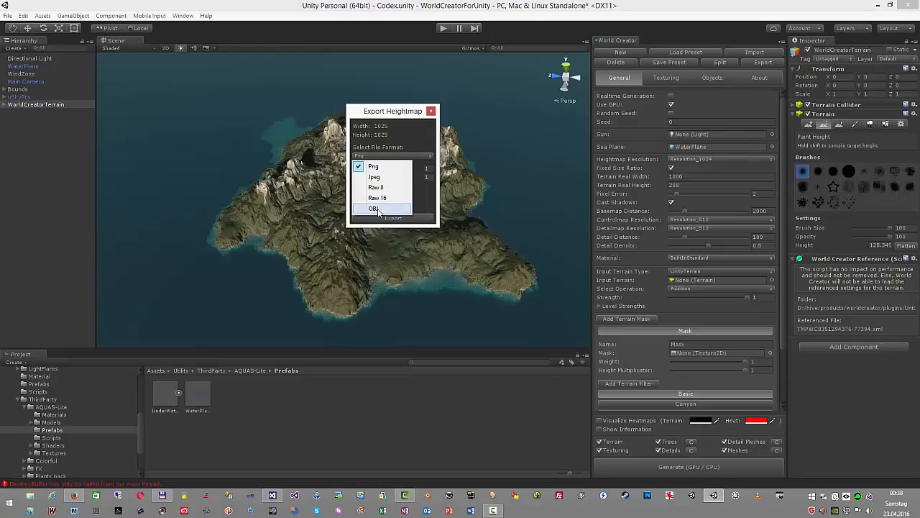
pyautogui.click(431, 113)
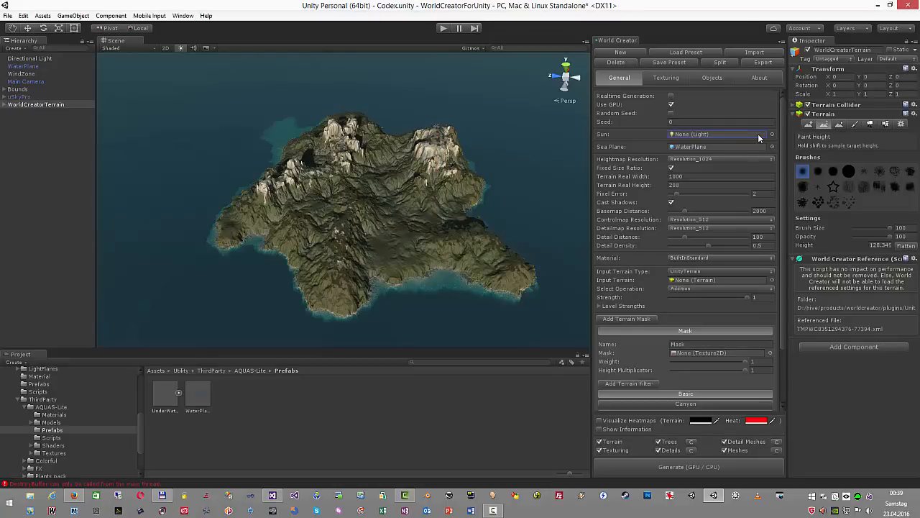
pyautogui.scroll(-3, 700, 243)
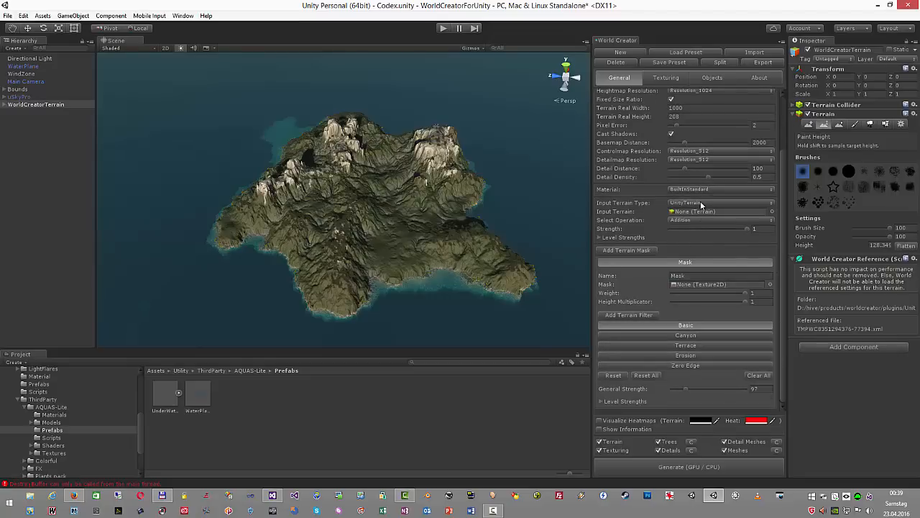
pyautogui.scroll(3, 701, 241)
pyautogui.scroll(-3, 700, 252)
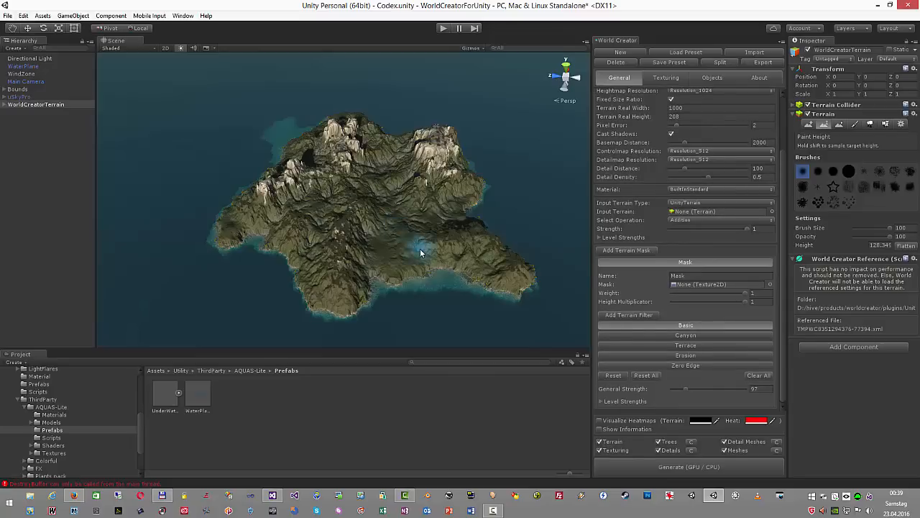
# Exclude the terrain shape and trees from generation, regenerate the remaining layers, and inspect the island
pyautogui.press('q')
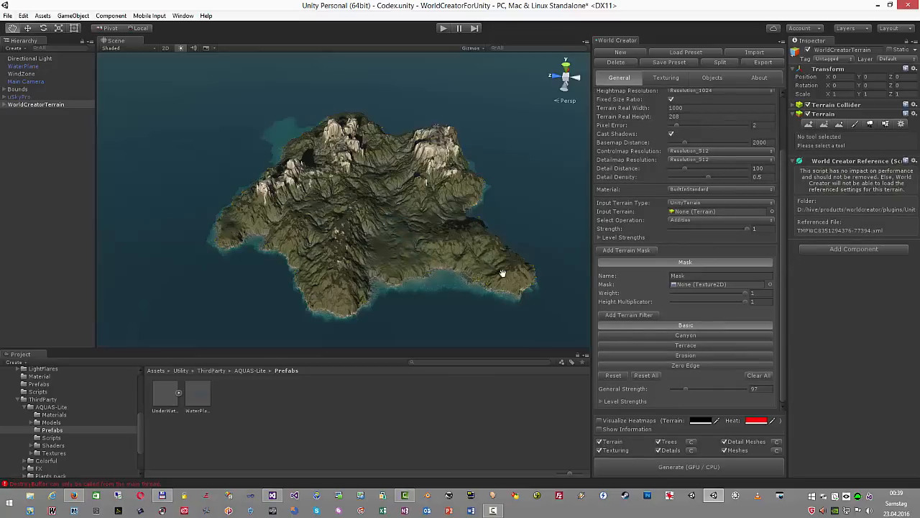
pyautogui.click(601, 442)
pyautogui.click(662, 468)
pyautogui.keyDown('alt'); pyautogui.moveTo(382, 234); pyautogui.dragTo(517, 302); pyautogui.keyUp('alt')
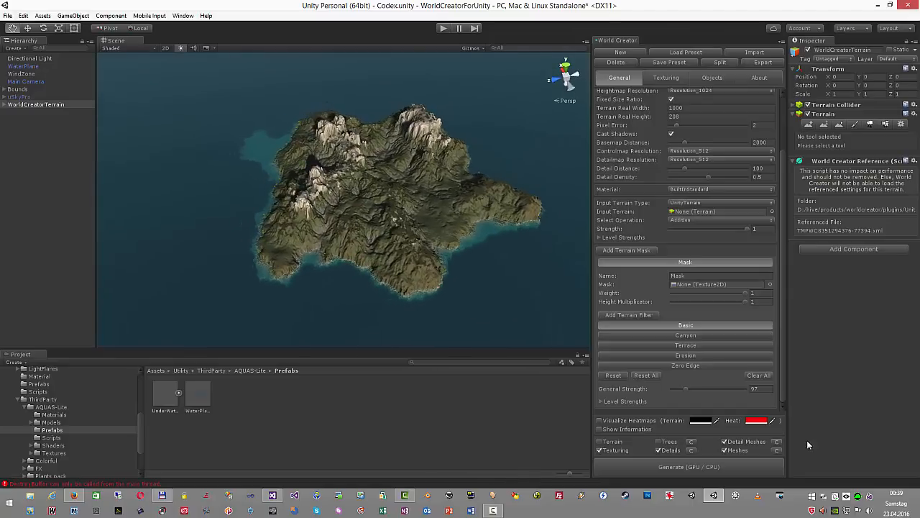
pyautogui.click(712, 471)
pyautogui.keyDown('alt'); pyautogui.moveTo(419, 251); pyautogui.dragTo(386, 259); pyautogui.keyUp('alt')
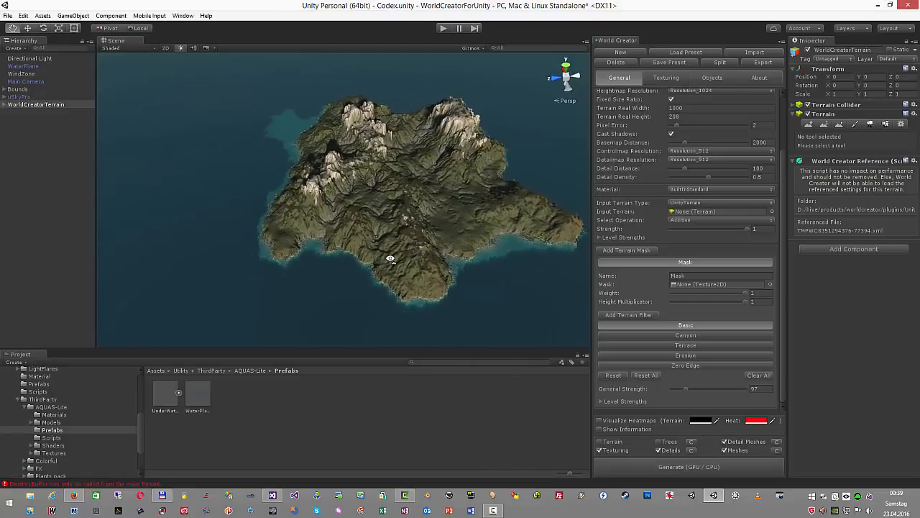
# Include trees and exclude texturing from generation, regenerate, and inspect the island from several sides
pyautogui.click(659, 442)
pyautogui.click(599, 450)
pyautogui.click(687, 464)
pyautogui.keyDown('alt'); pyautogui.moveTo(530, 310); pyautogui.dragTo(536, 305); pyautogui.keyUp('alt')
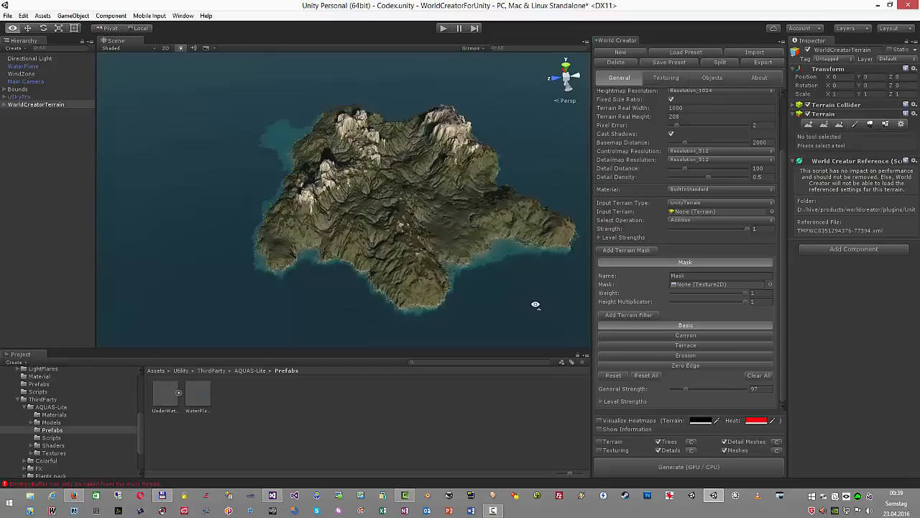
pyautogui.press('w')
pyautogui.press('d')
pyautogui.moveTo(536, 305); pyautogui.dragTo(531, 308, button='right')
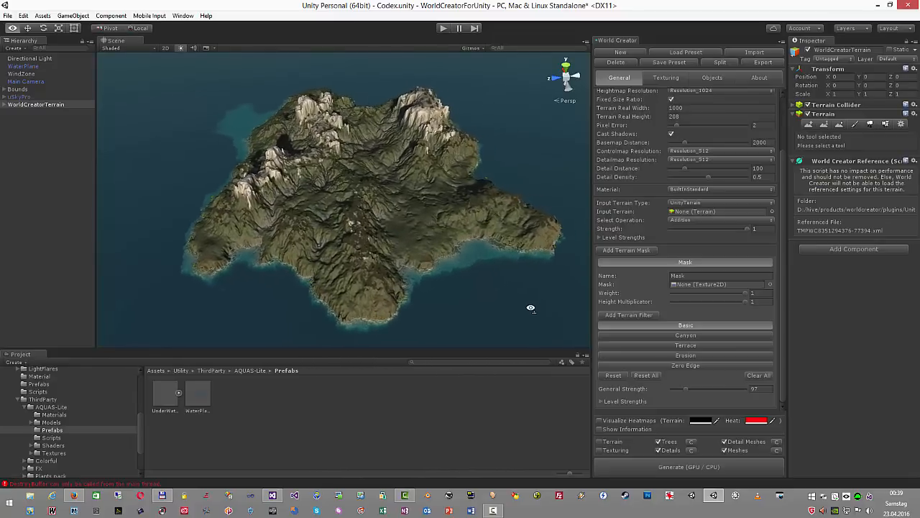
pyautogui.keyDown('alt'); pyautogui.moveTo(530, 308); pyautogui.dragTo(485, 303); pyautogui.keyUp('alt')
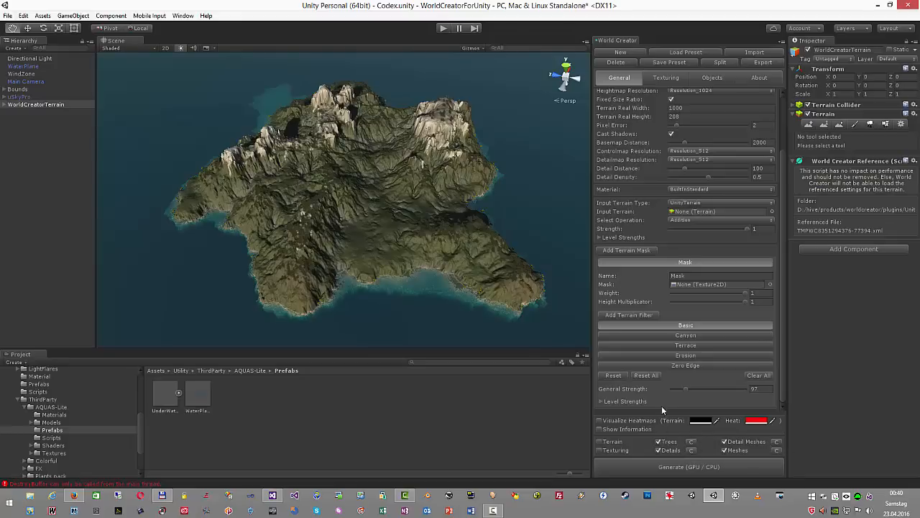
pyautogui.moveTo(448, 286); pyautogui.dragTo(462, 281, button='right')
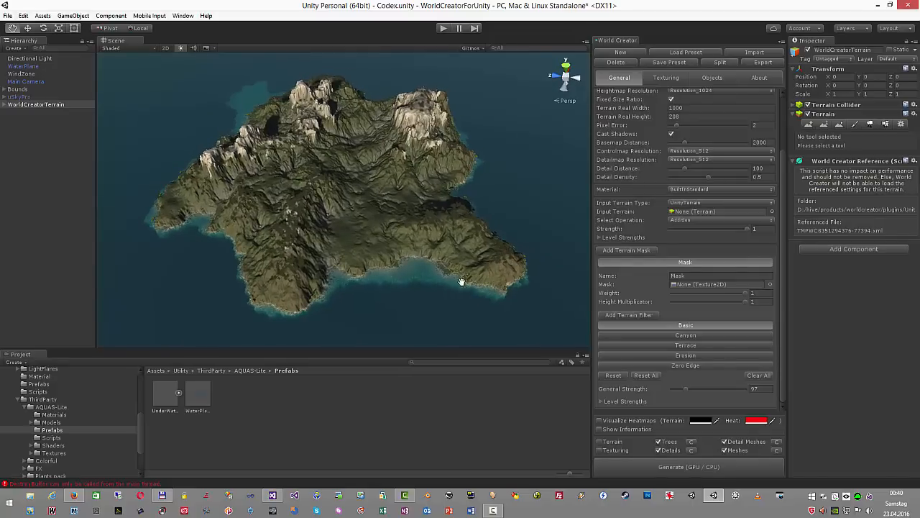
# Clear all trees from the terrain, generate them again with terrain and texturing excluded, and inspect the island
pyautogui.click(691, 442)
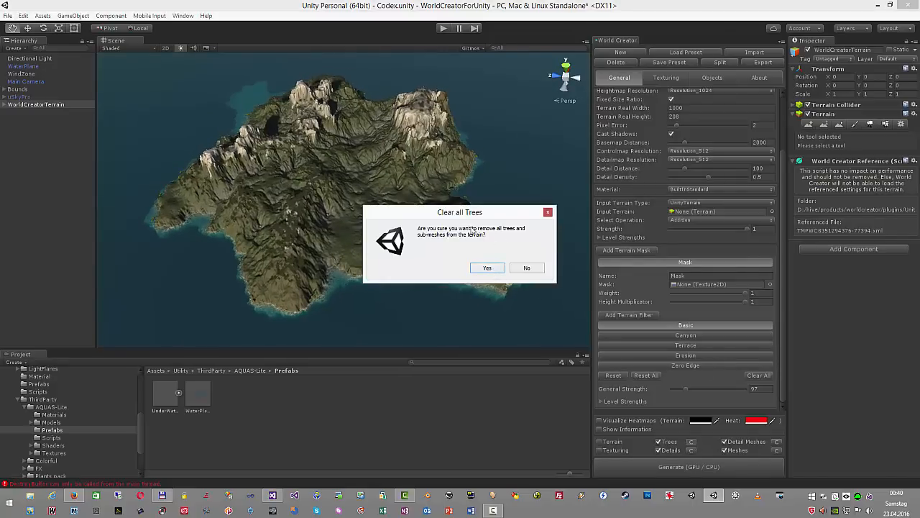
pyautogui.click(488, 267)
pyautogui.keyDown('alt'); pyautogui.moveTo(357, 251); pyautogui.dragTo(525, 223); pyautogui.keyUp('alt')
pyautogui.click(688, 466)
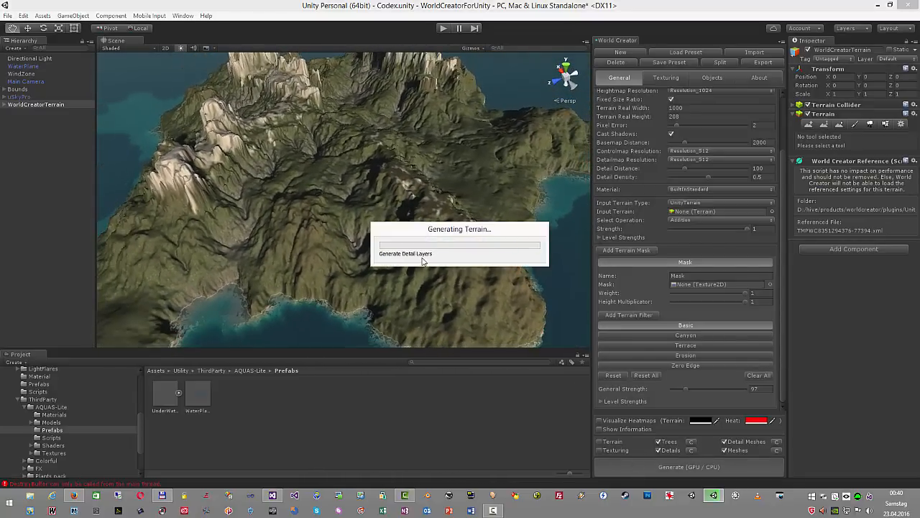
pyautogui.keyDown('alt'); pyautogui.moveTo(421, 258); pyautogui.dragTo(381, 241); pyautogui.keyUp('alt')
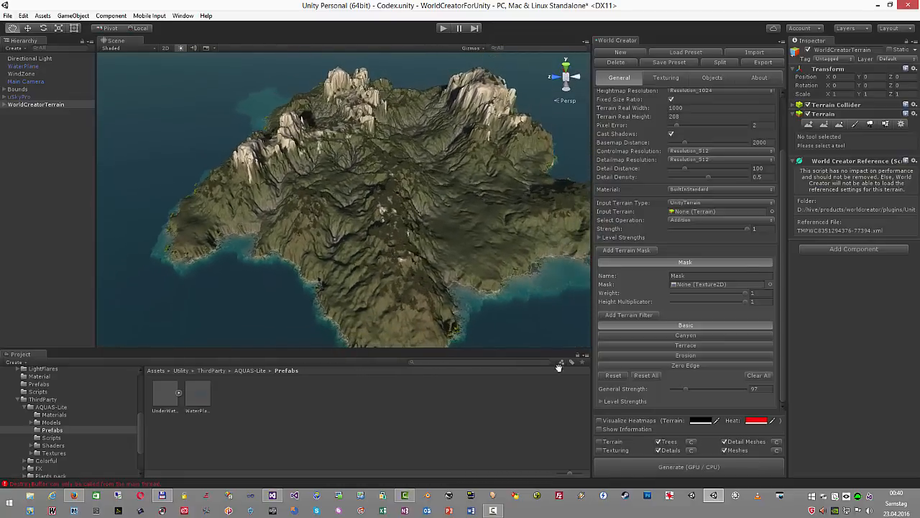
# Regenerate with texturing included and trees excluded, and once more with the terrain shape included too
pyautogui.click(600, 450)
pyautogui.click(658, 442)
pyautogui.click(672, 472)
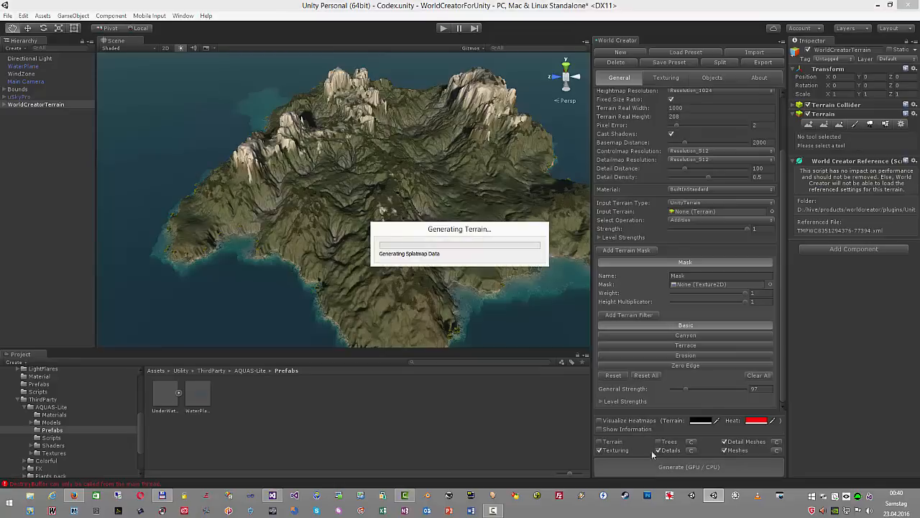
pyautogui.click(601, 442)
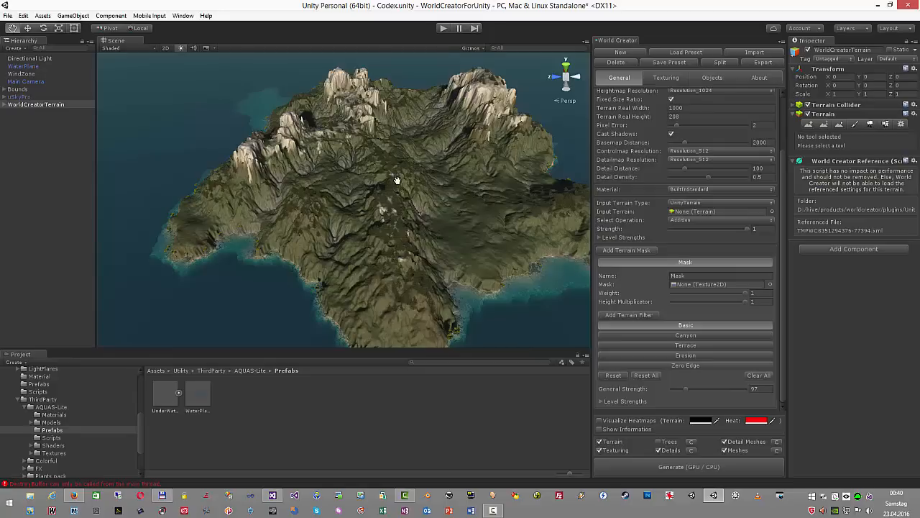
pyautogui.click(646, 470)
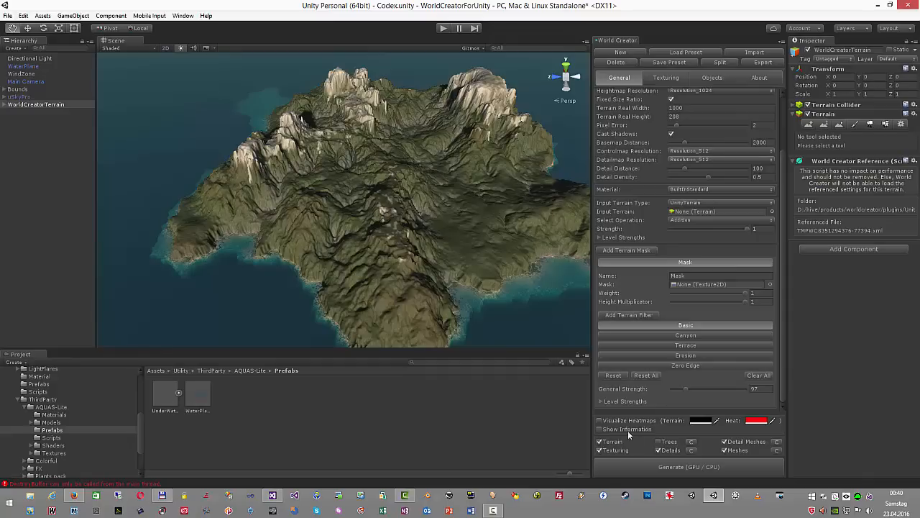
# Exclude the terrain shape and include trees in generation, regenerate alongside the texturing, and inspect the island
pyautogui.click(600, 443)
pyautogui.click(659, 442)
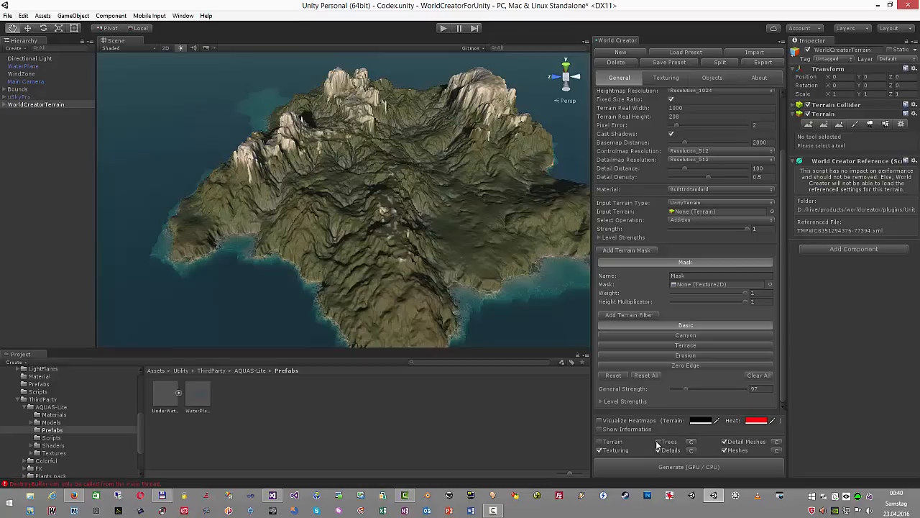
pyautogui.click(688, 466)
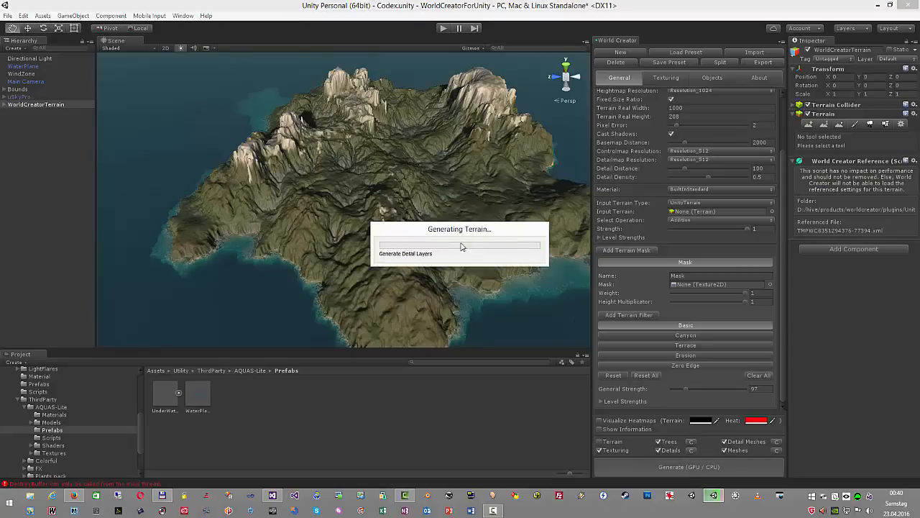
pyautogui.keyDown('alt'); pyautogui.moveTo(421, 236); pyautogui.dragTo(398, 251); pyautogui.keyUp('alt')
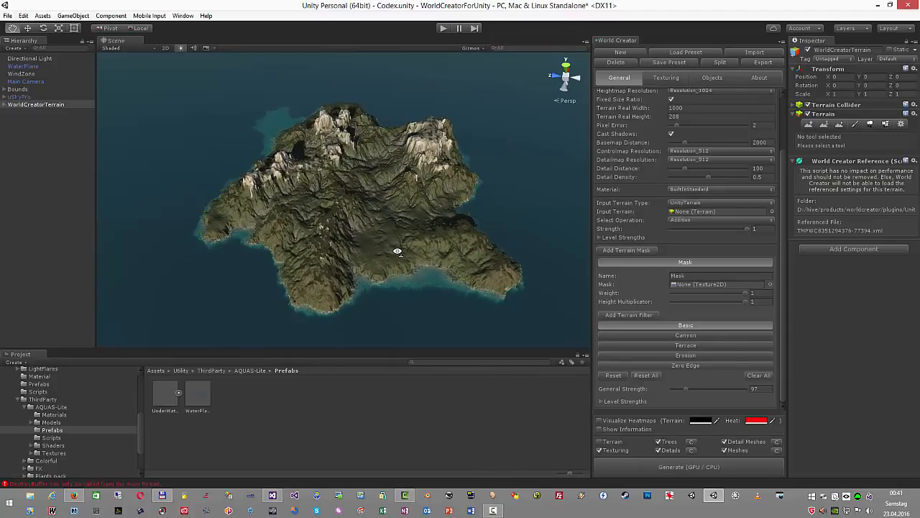
pyautogui.keyDown('alt'); pyautogui.moveTo(415, 238); pyautogui.dragTo(420, 240); pyautogui.keyUp('alt')
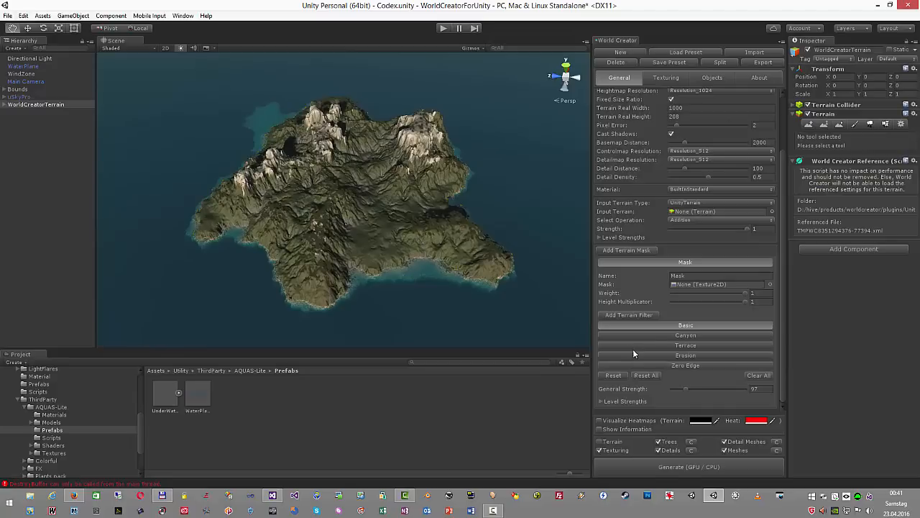
pyautogui.scroll(4, 684, 317)
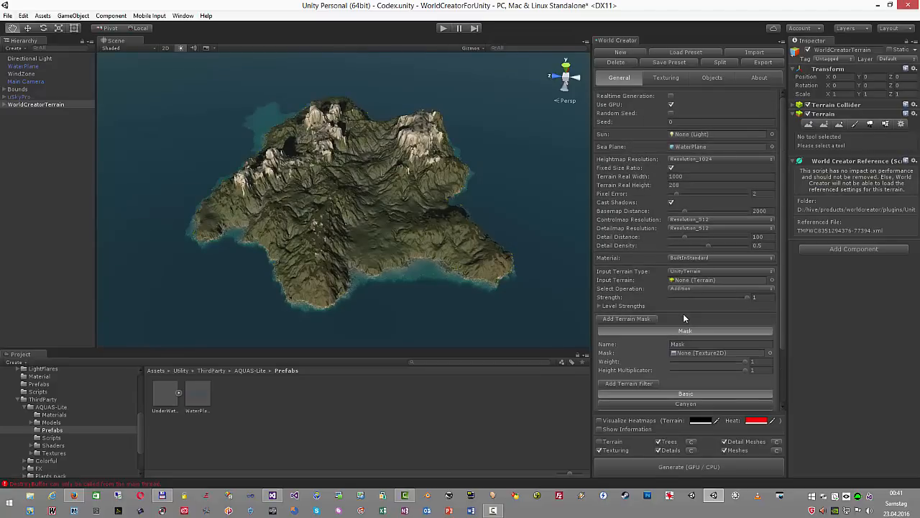